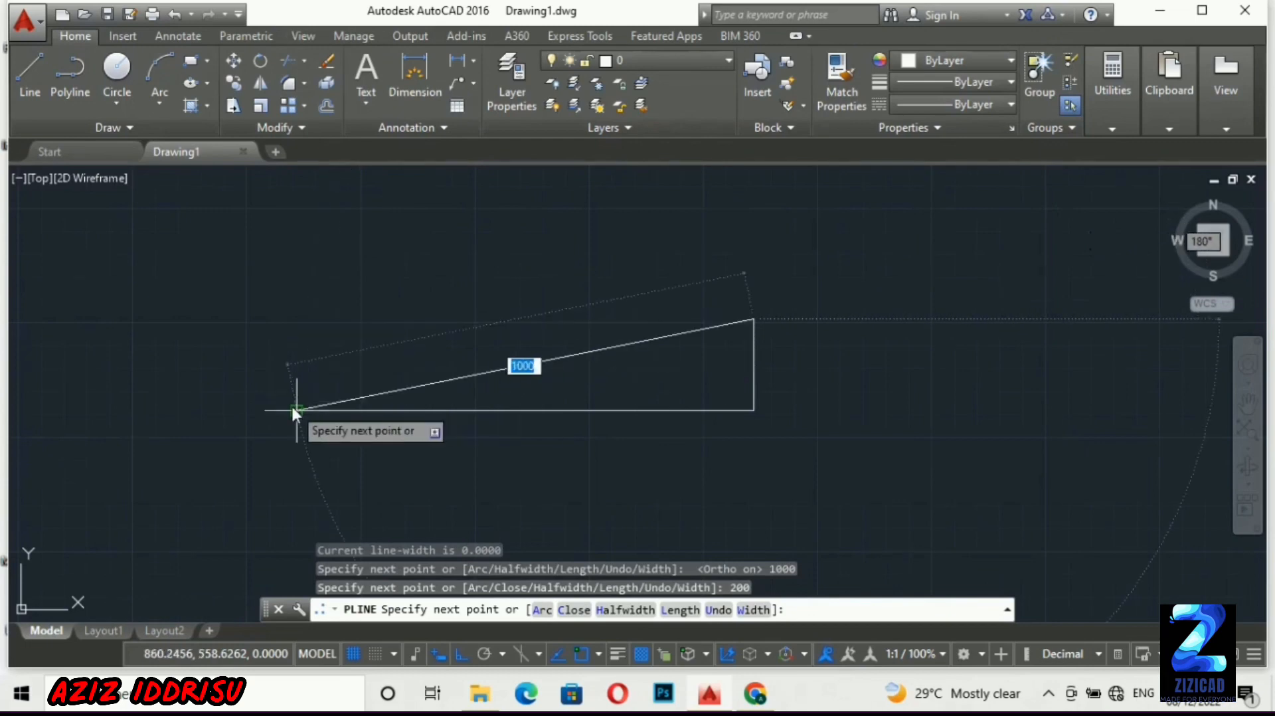
Complete the 1000 by 200 polyline rectangle with its top and left sides, closing it at the start point
left_click(296, 340)
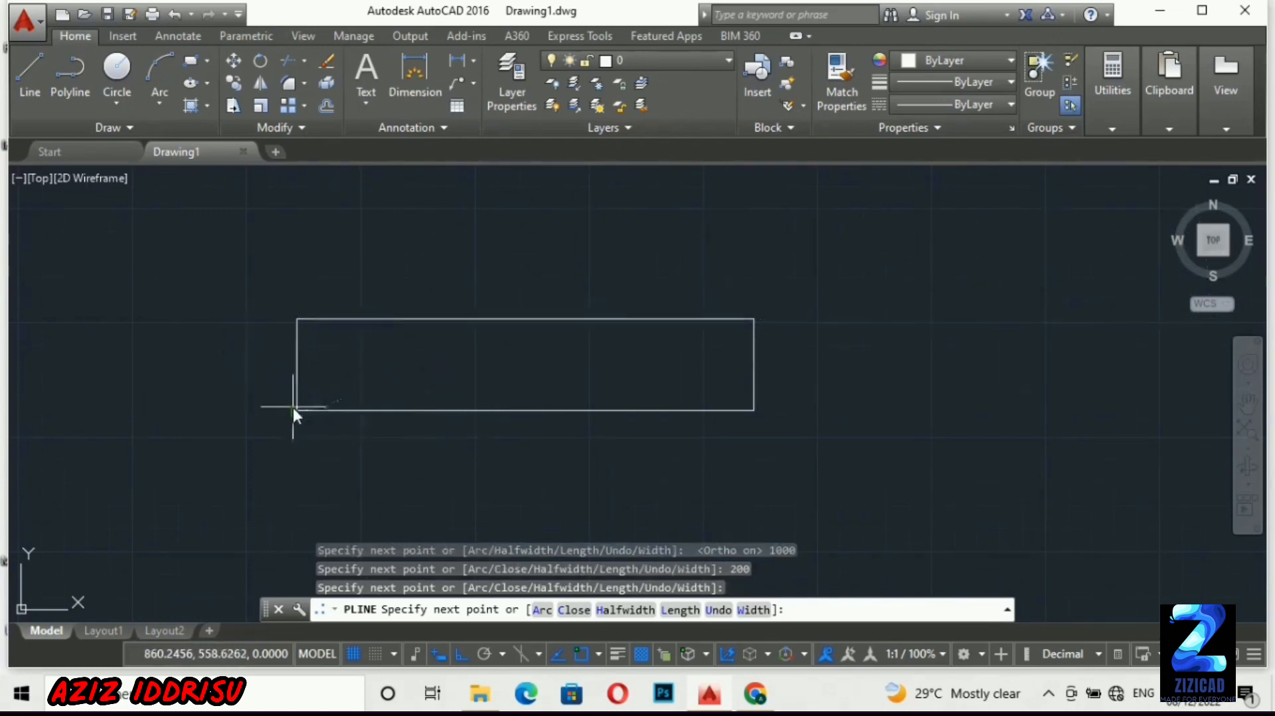
left_click(293, 408)
key("Return")
scroll(479, 448, "down", 4)
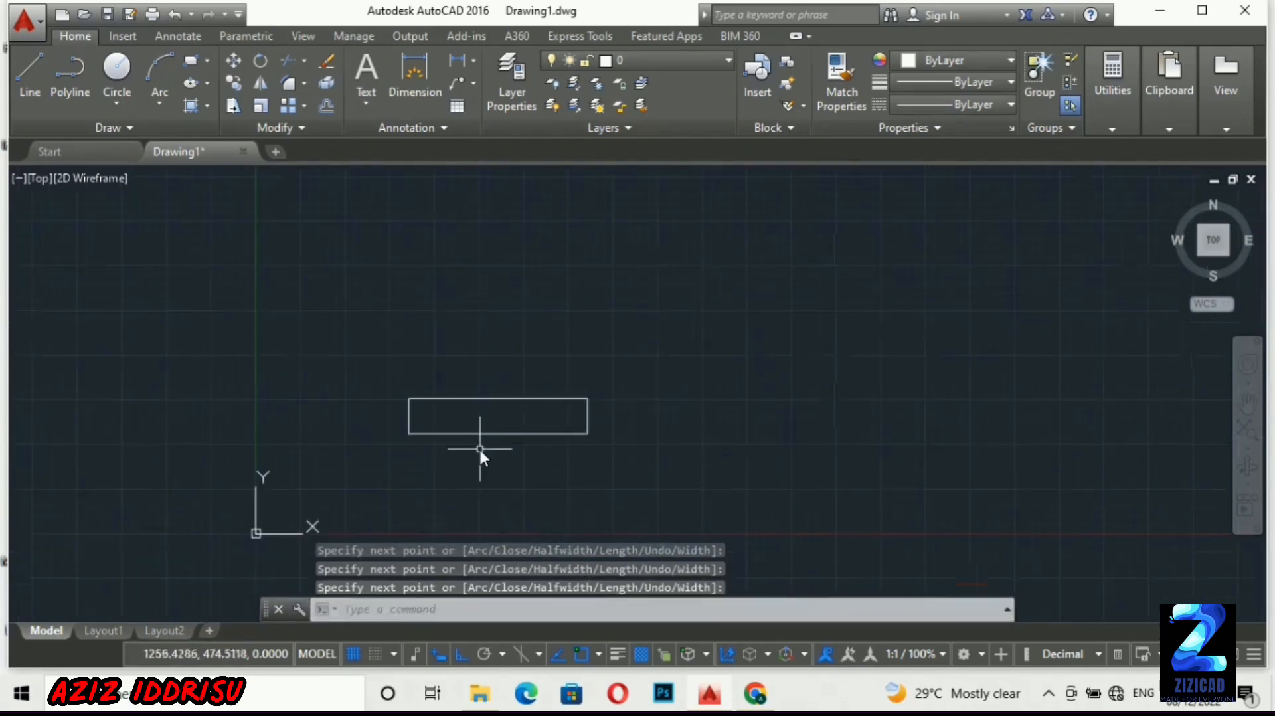
Copy the rectangle nine times upward from its lower-right corner, stacking the copies edge to edge at 200 intervals
left_click(657, 335)
left_click(512, 505)
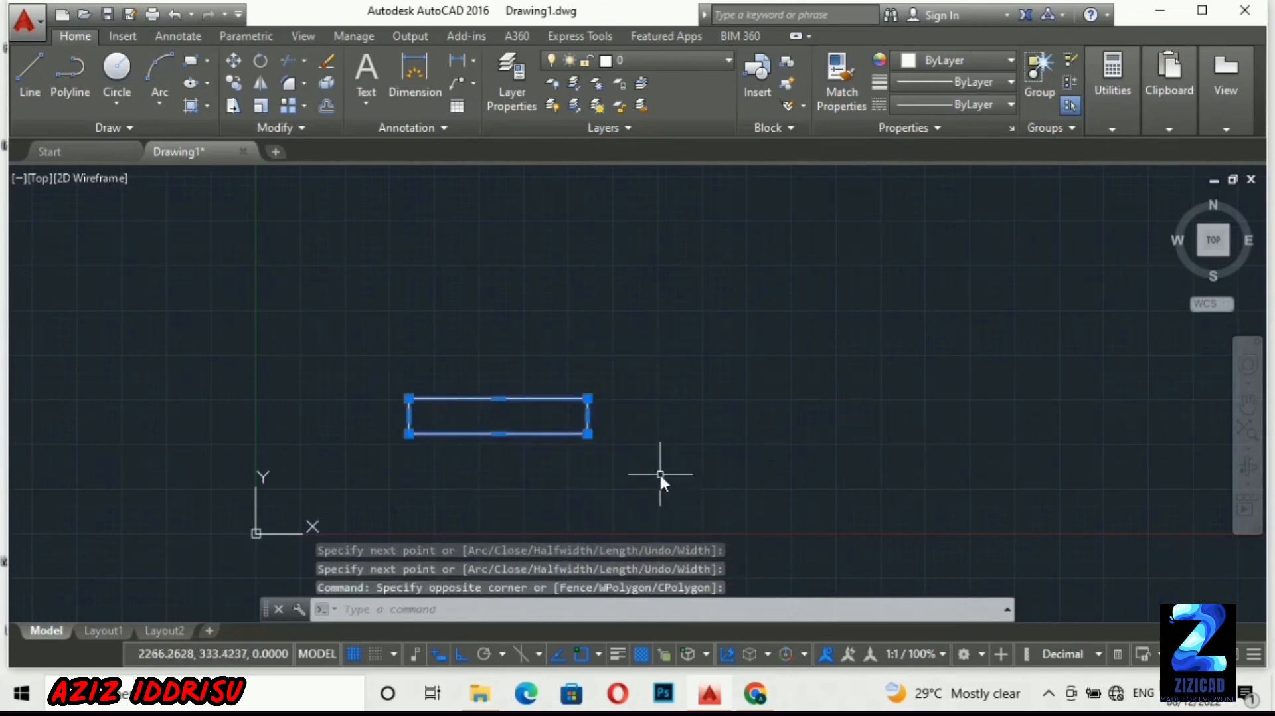
scroll(660, 472, "down", 2)
type("cp")
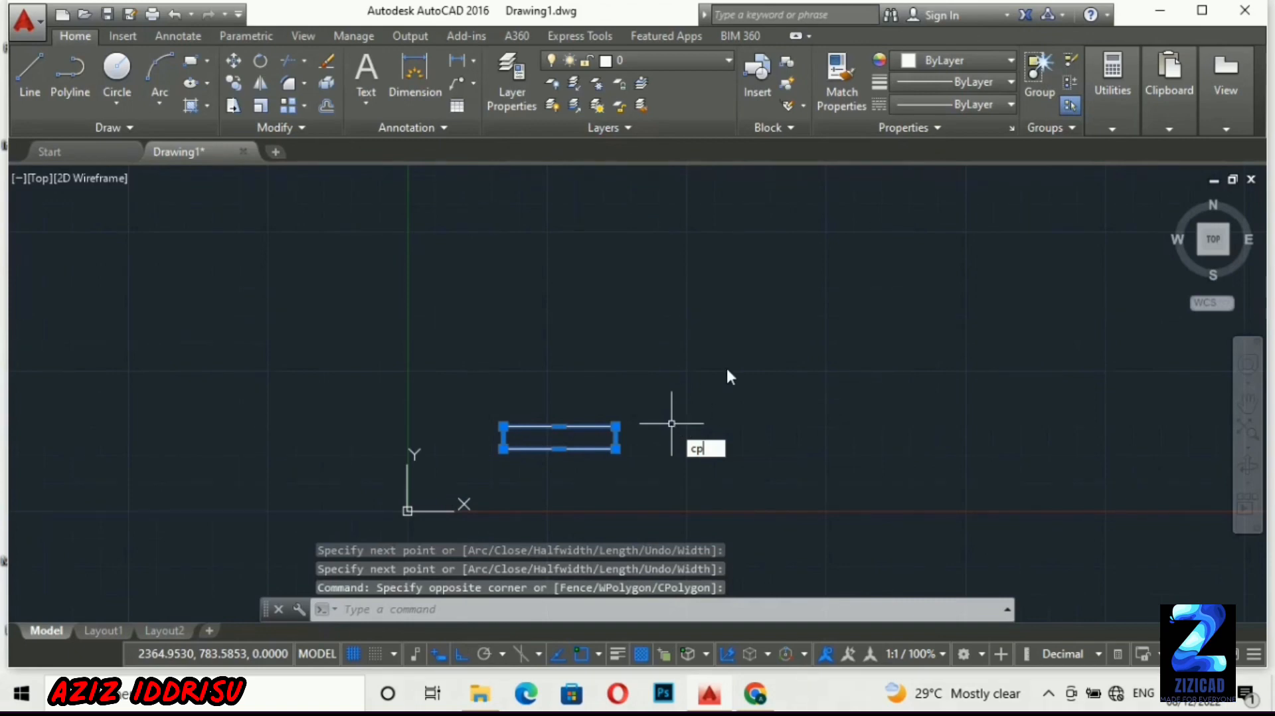
key("Return")
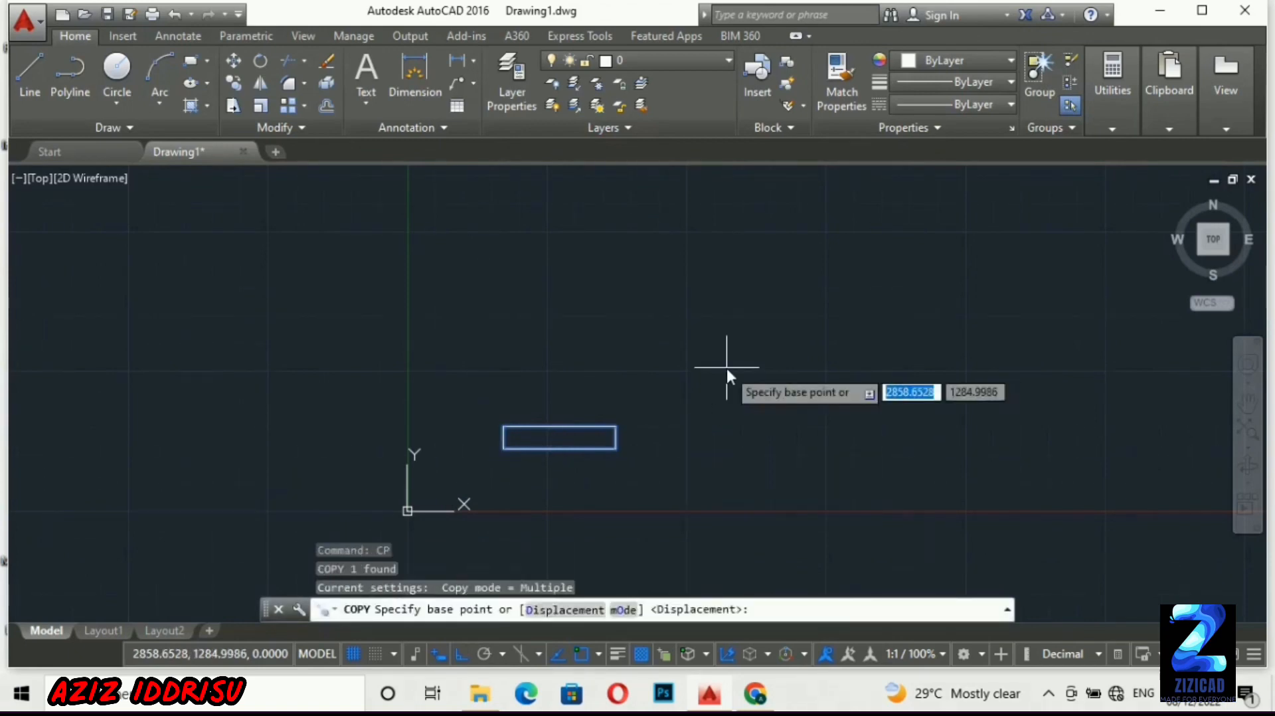
left_click(616, 448)
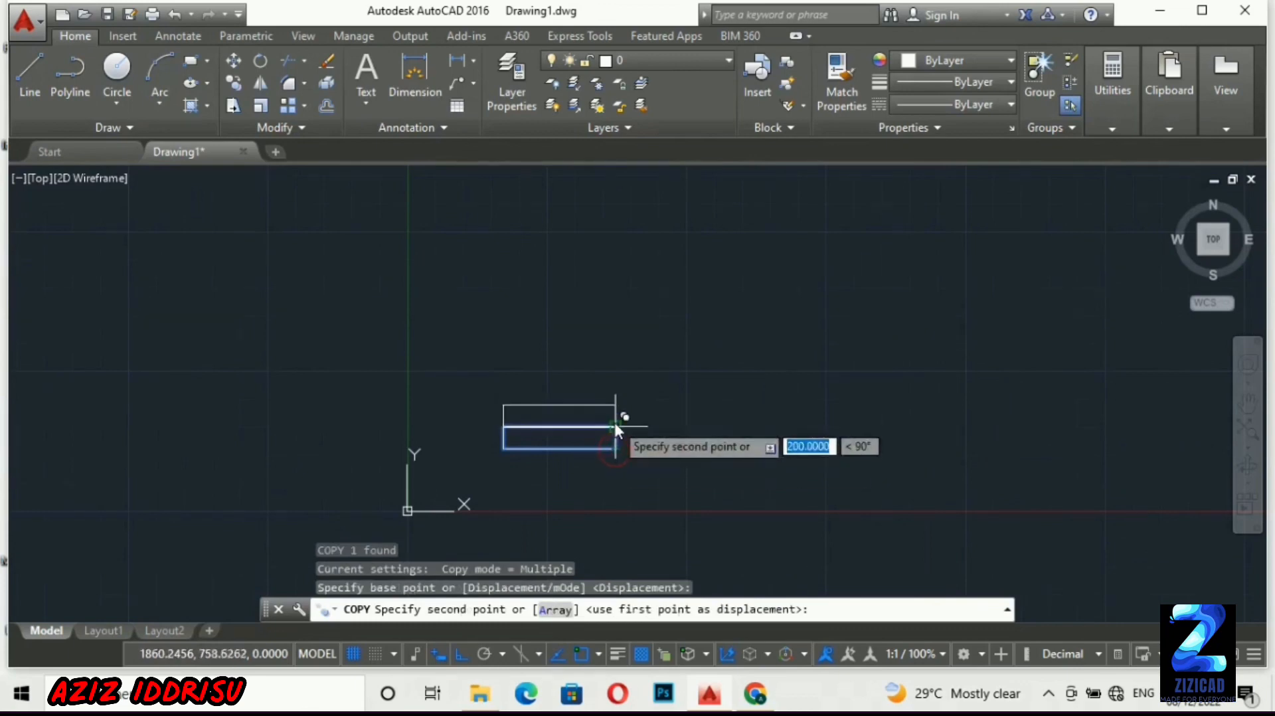
left_click(615, 424)
left_click(615, 400)
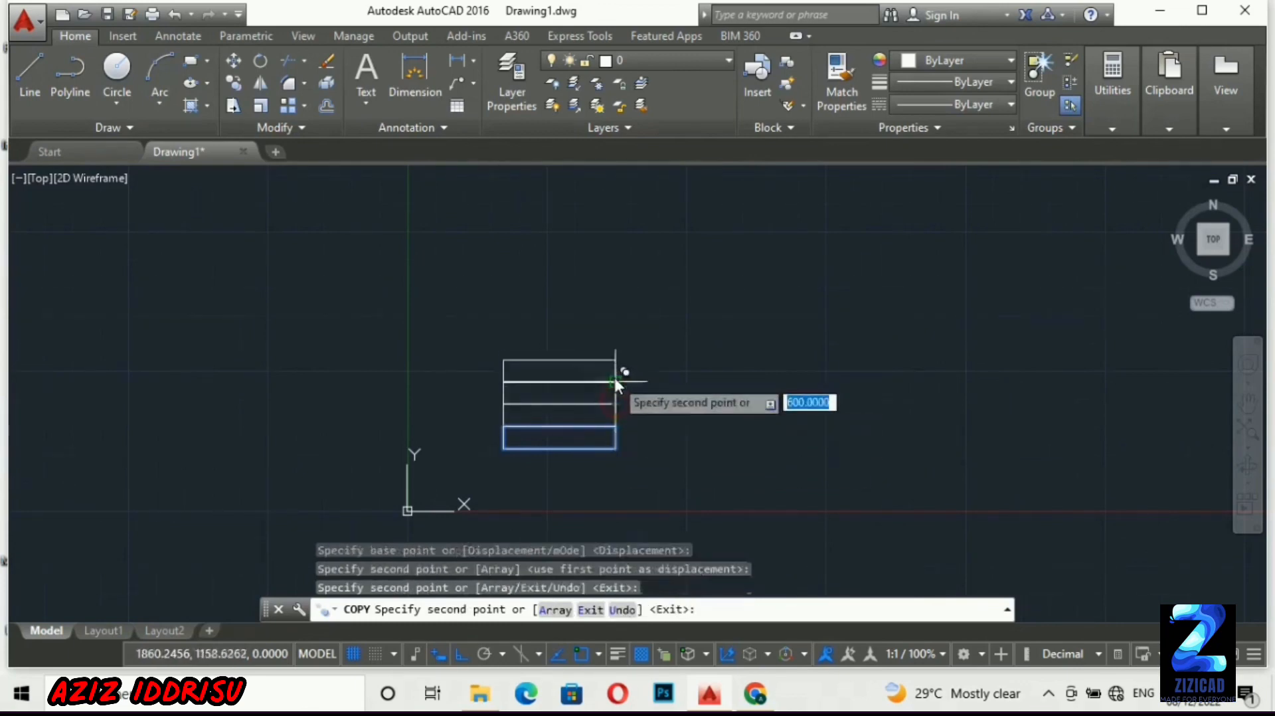
left_click(615, 379)
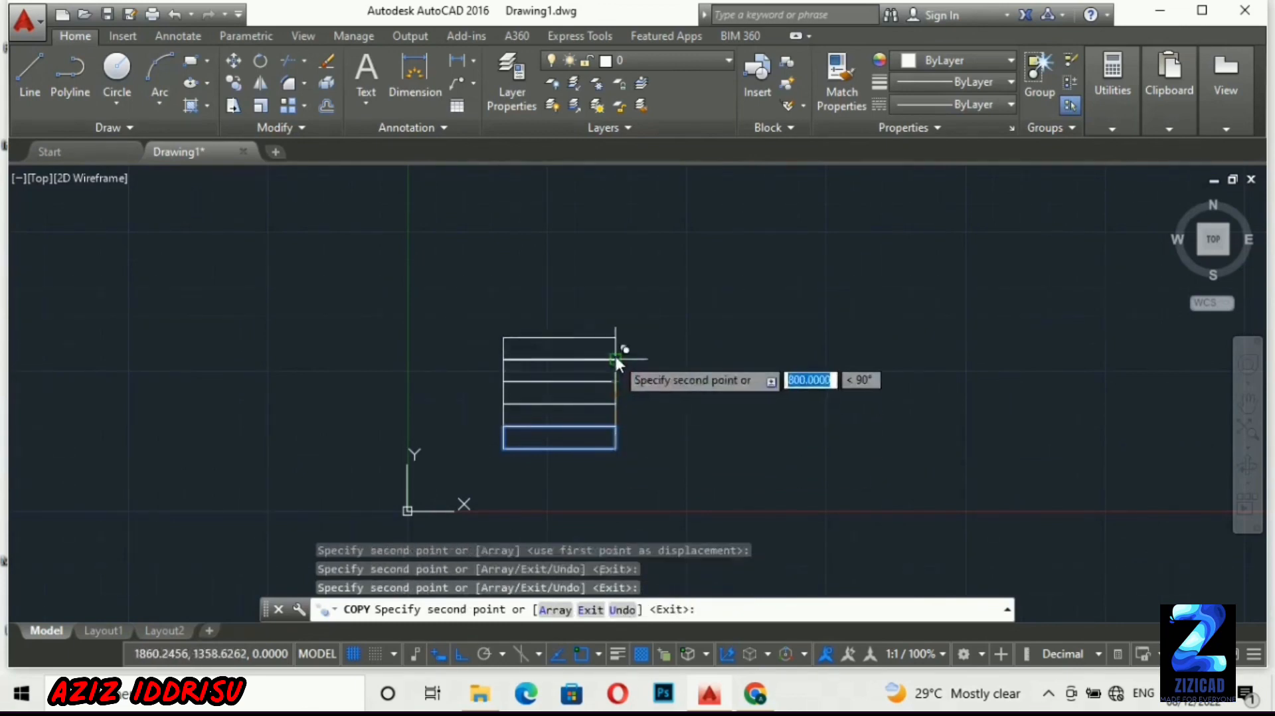
left_click(615, 359)
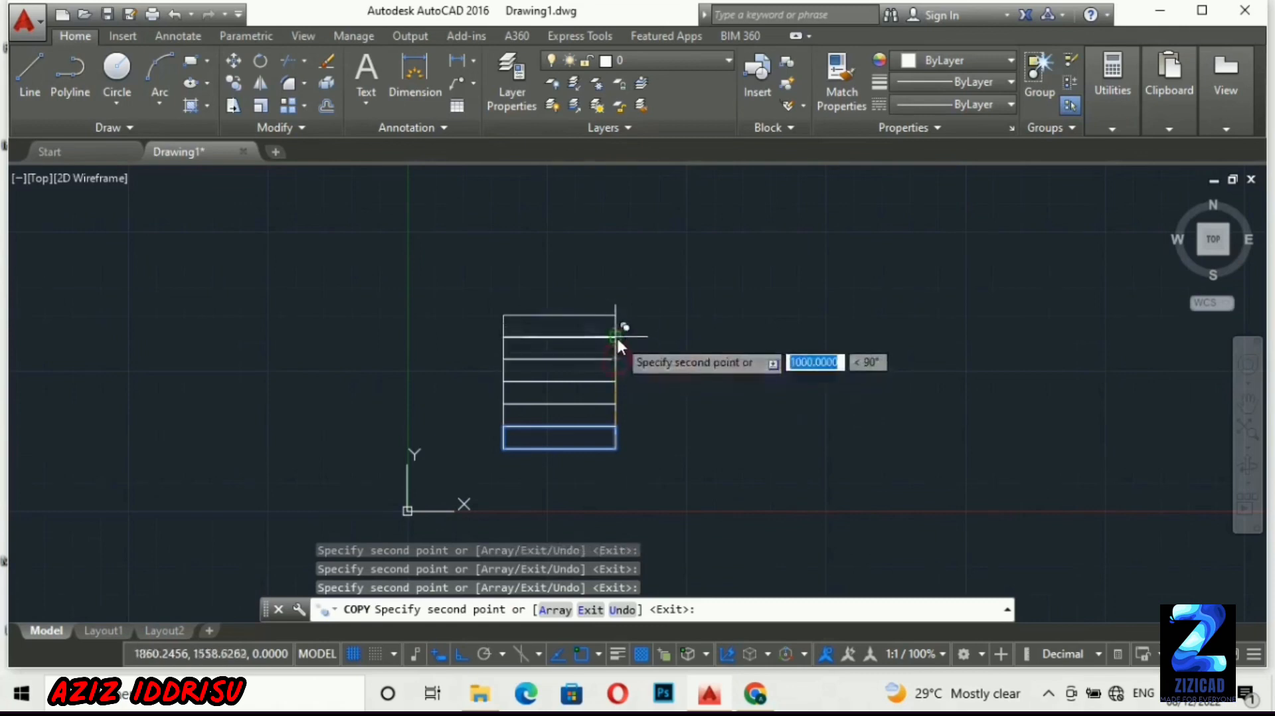
left_click(616, 336)
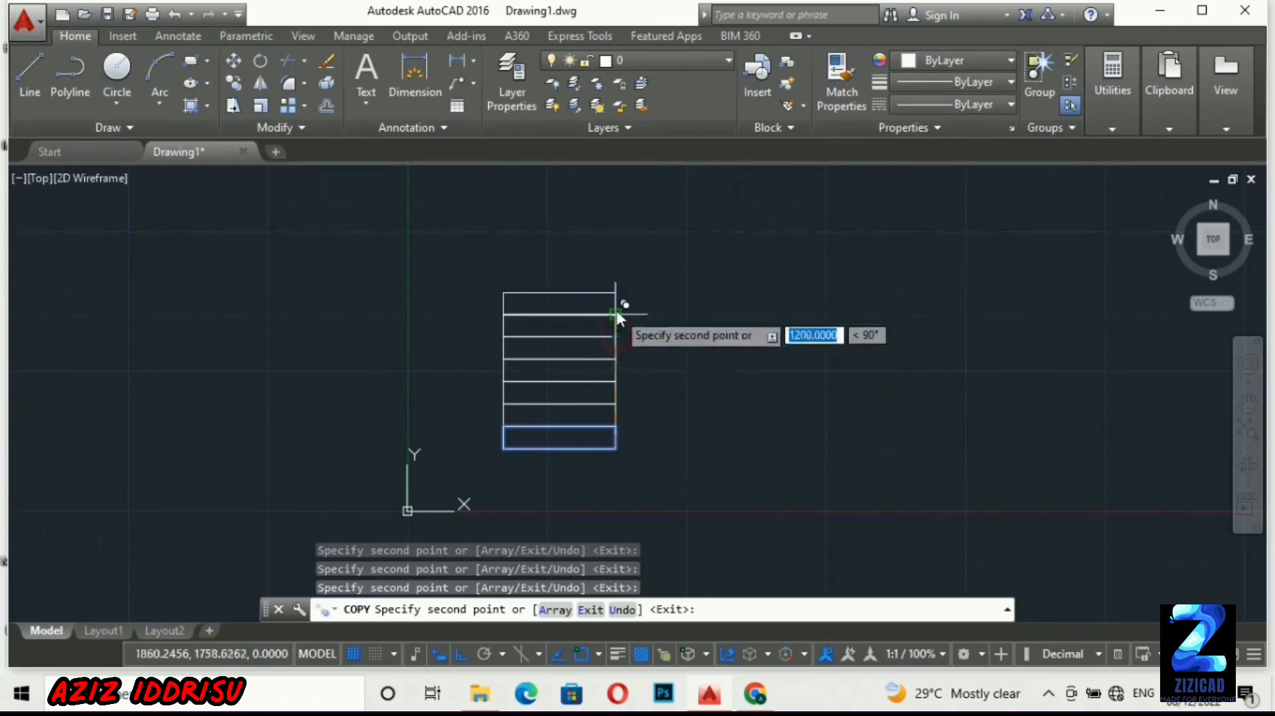
left_click(616, 309)
left_click(615, 292)
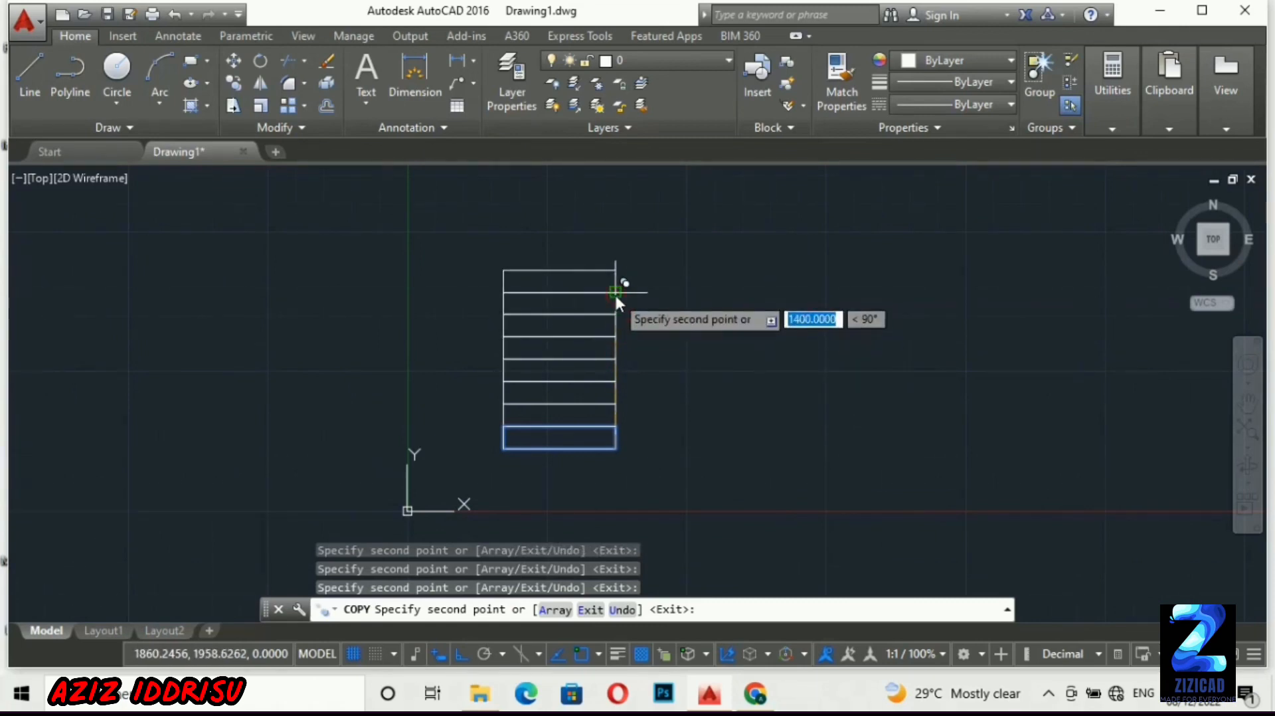
left_click(615, 269)
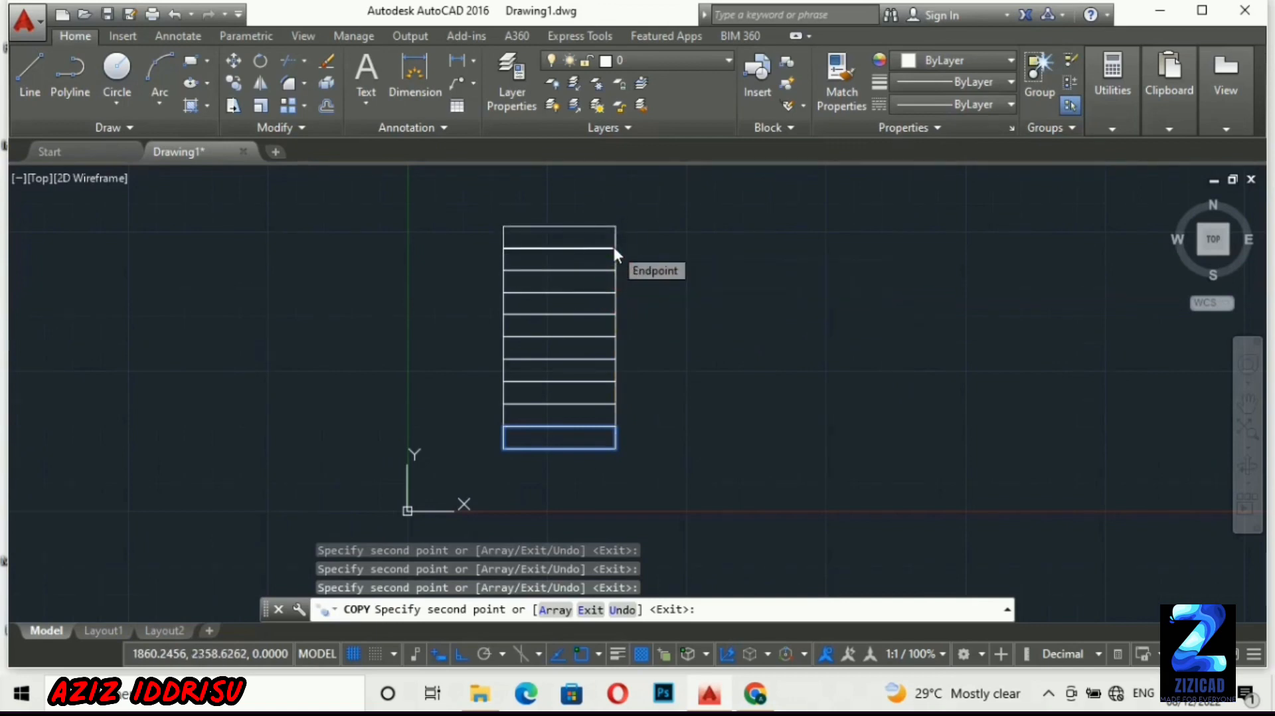
left_click(613, 246)
key("Return")
Draw a closed polyline strip 150 wide along the full right side of the rectangle stack
scroll(646, 302, "down", 2)
type("pl")
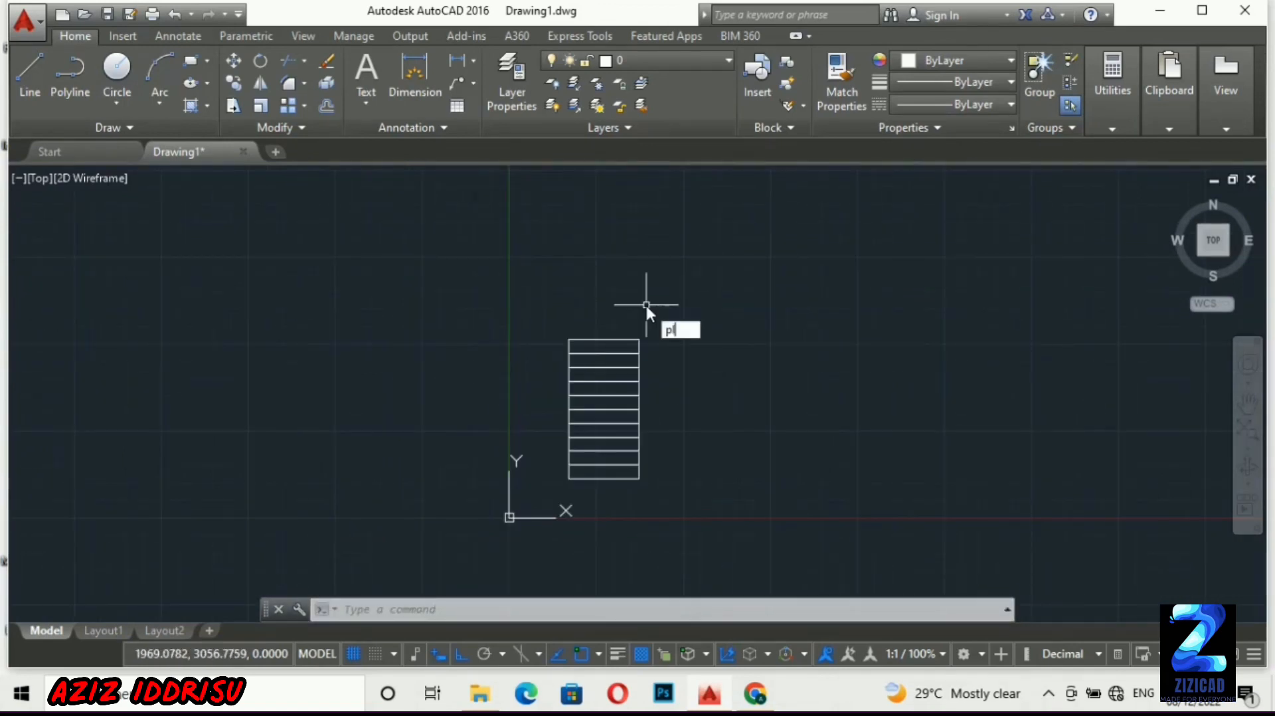
key("Return")
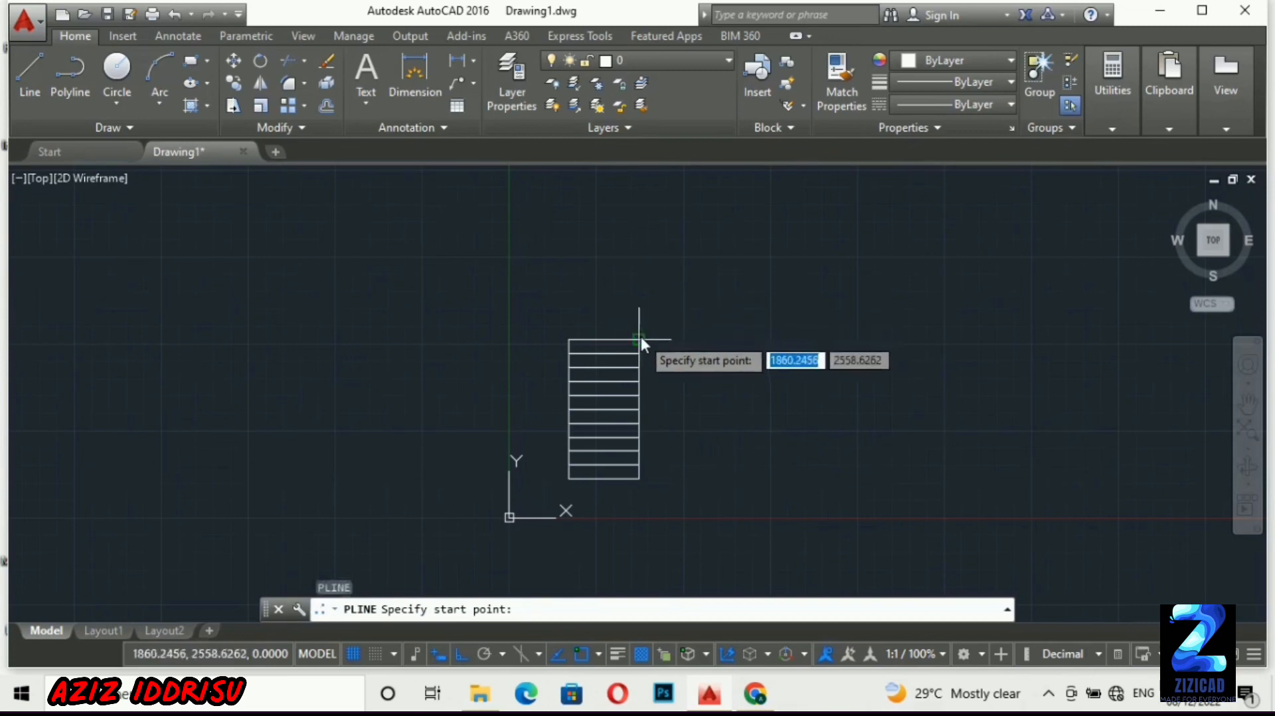
left_click(640, 339)
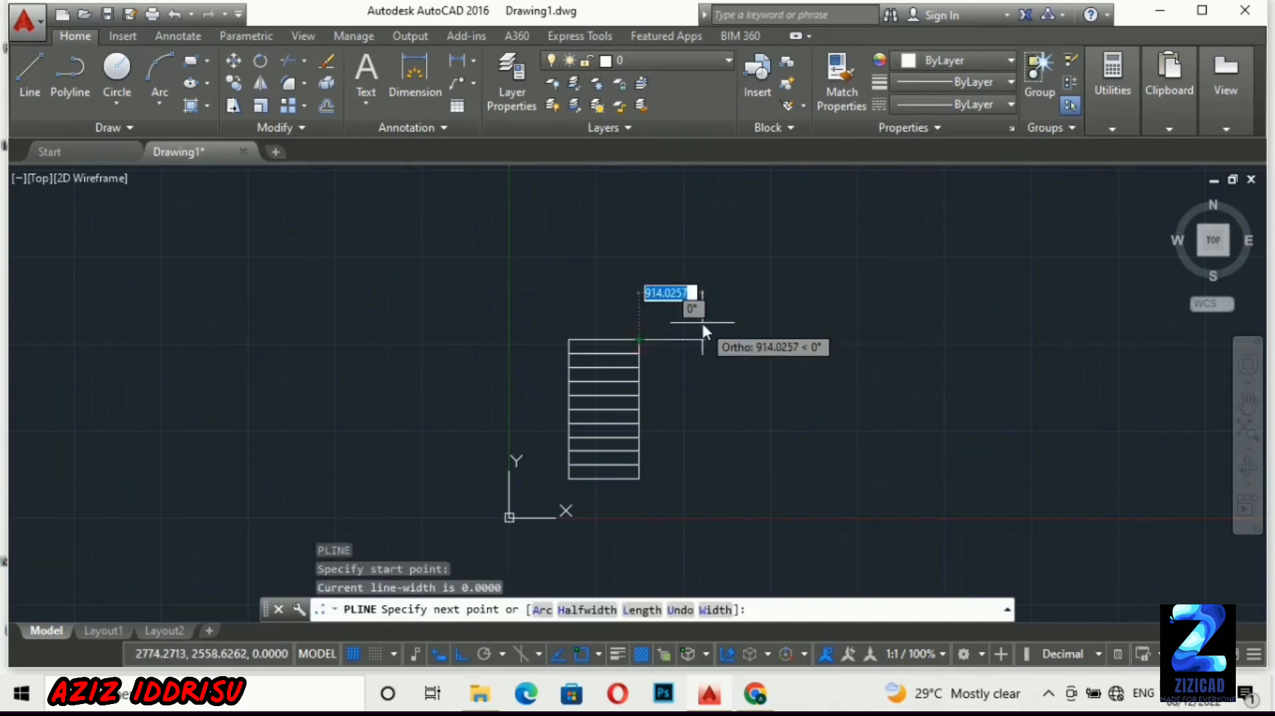
type("1")
key("BackSpace")
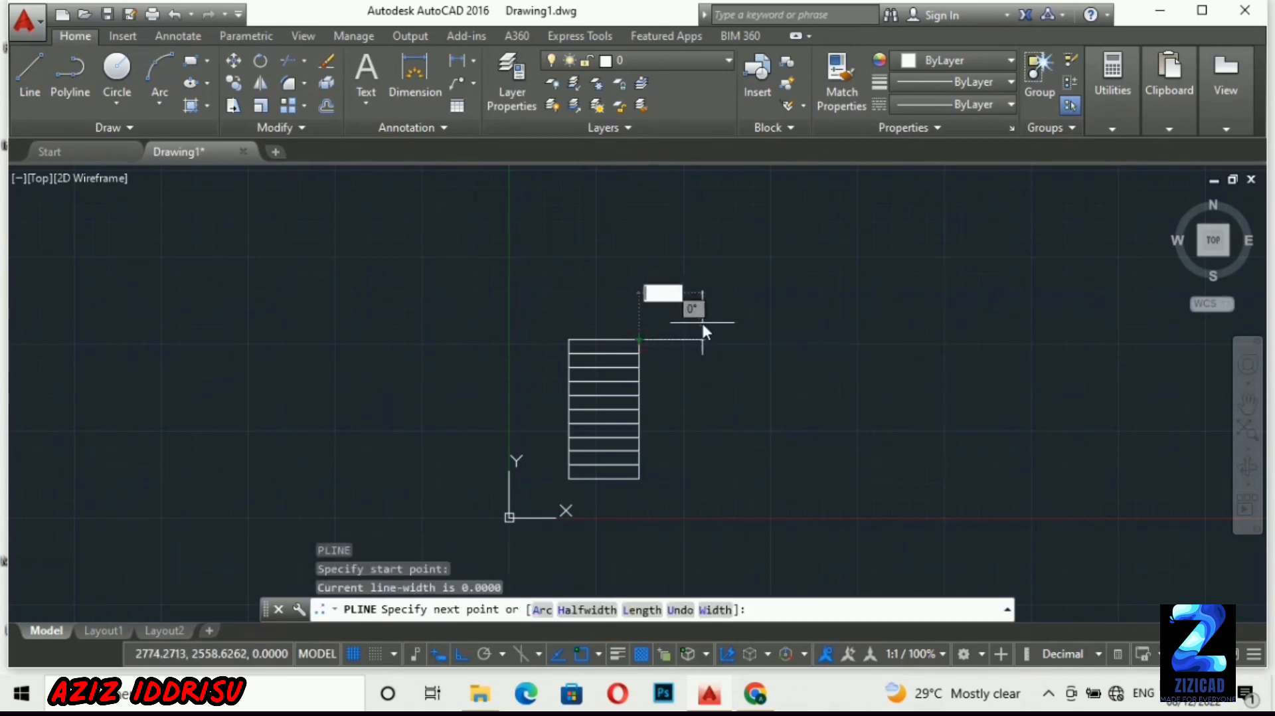
type("150")
key("Return")
scroll(660, 541, "up", 6)
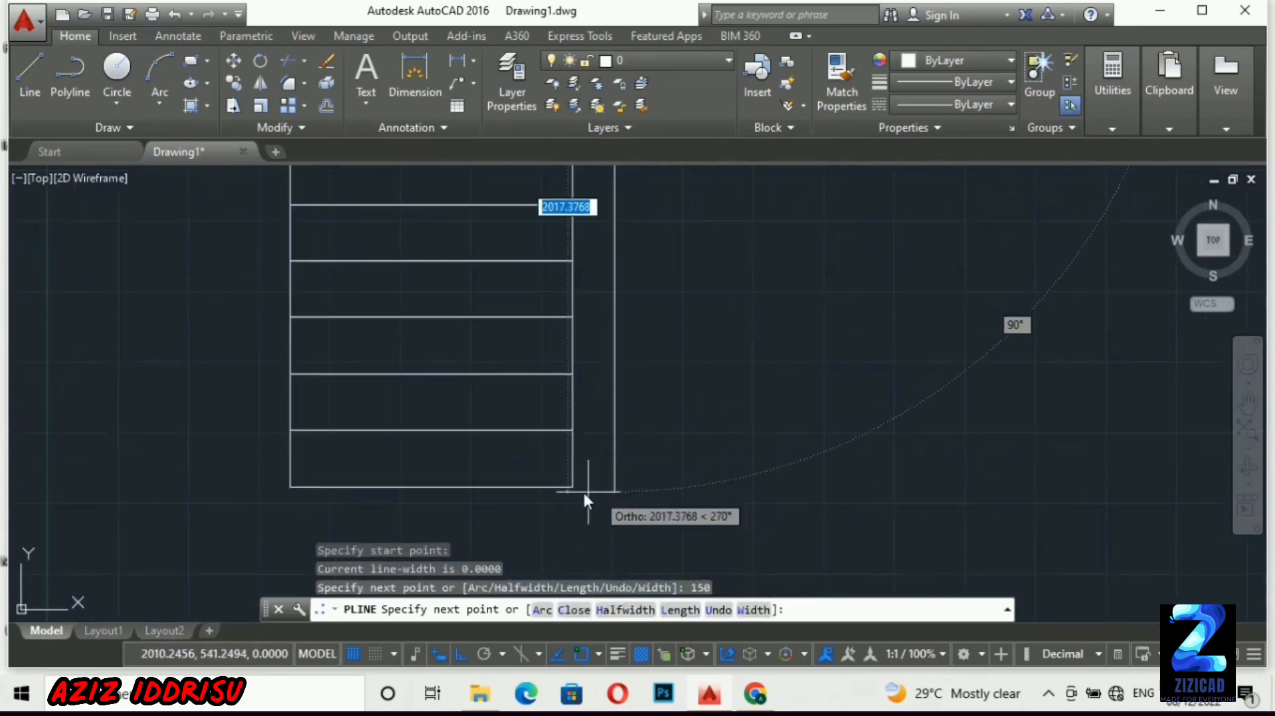
left_click(571, 488)
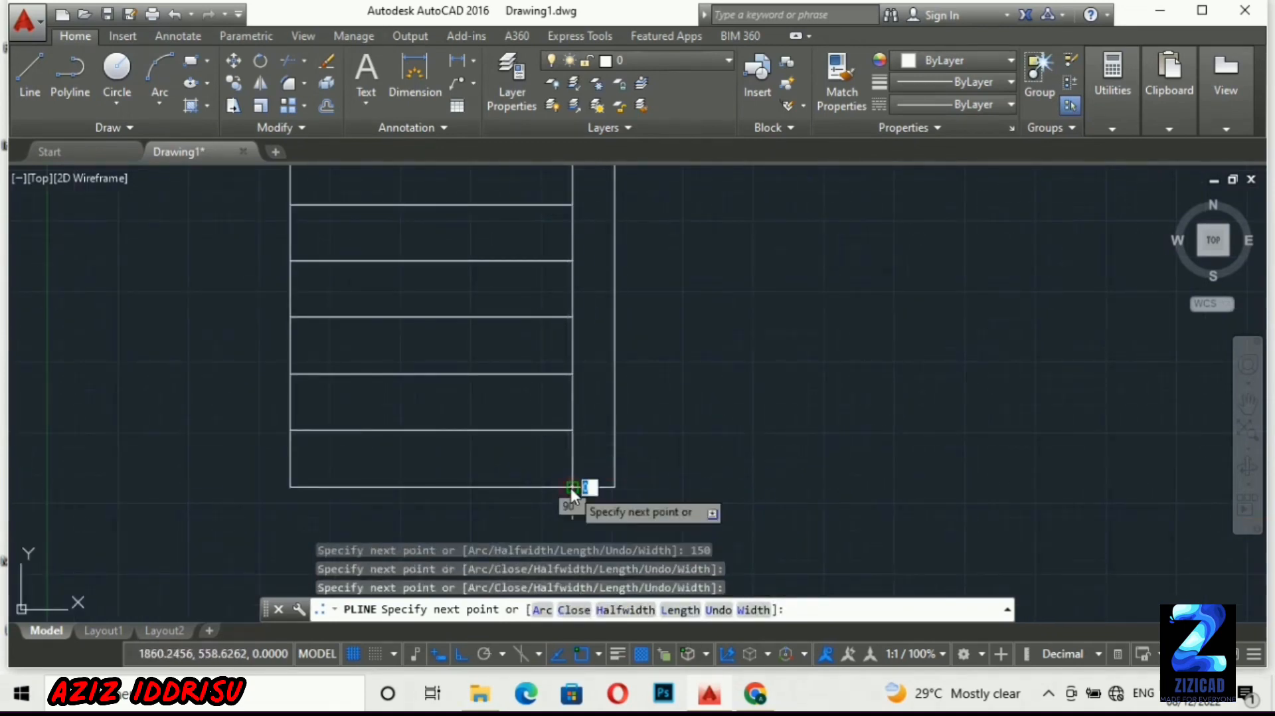
type("c")
key("Return")
scroll(687, 491, "down", 5)
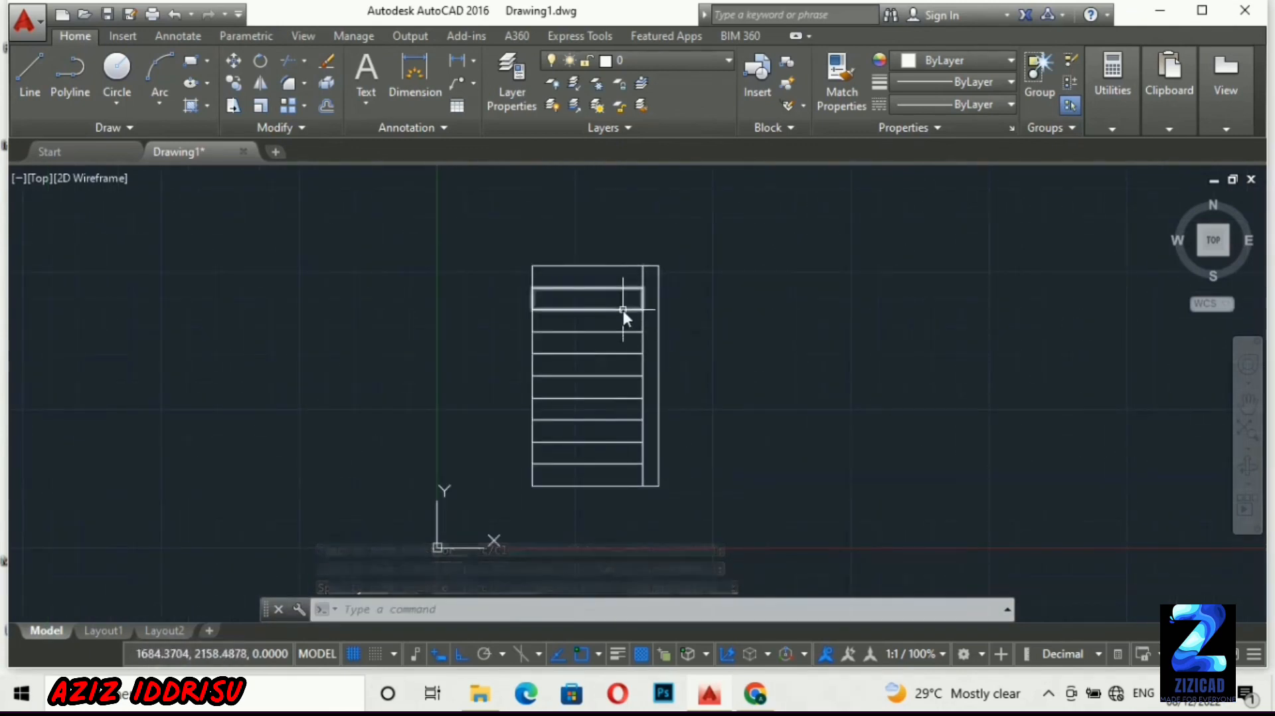
Copy the ten stacked rectangles from their top-left corner to the top-right corner of the narrow strip
left_click(607, 216)
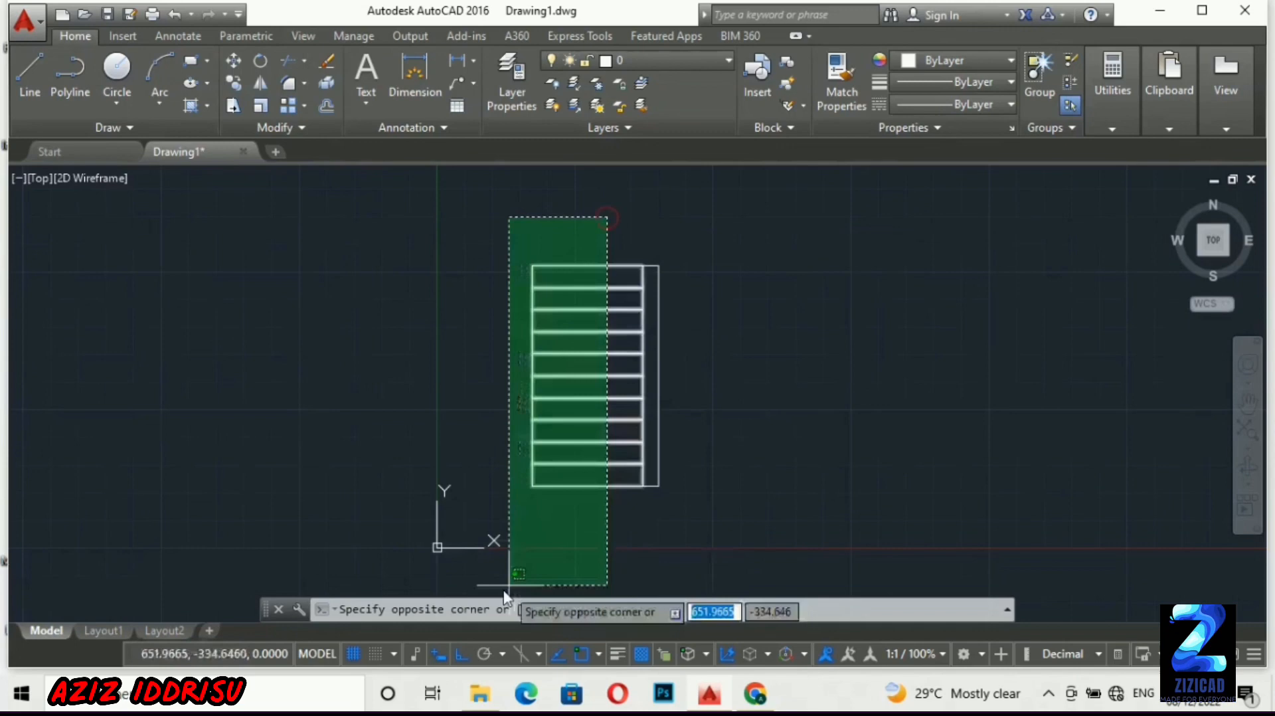
left_click(508, 506)
type("co")
key("Return")
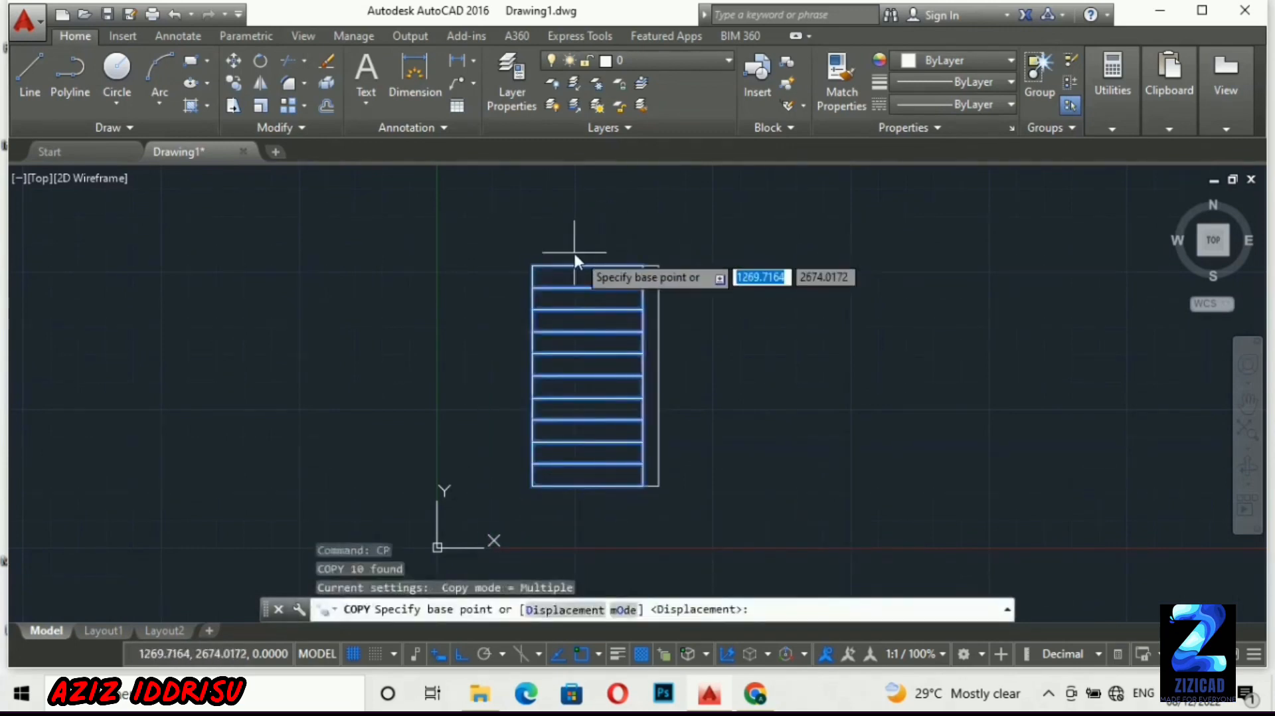
left_click(533, 265)
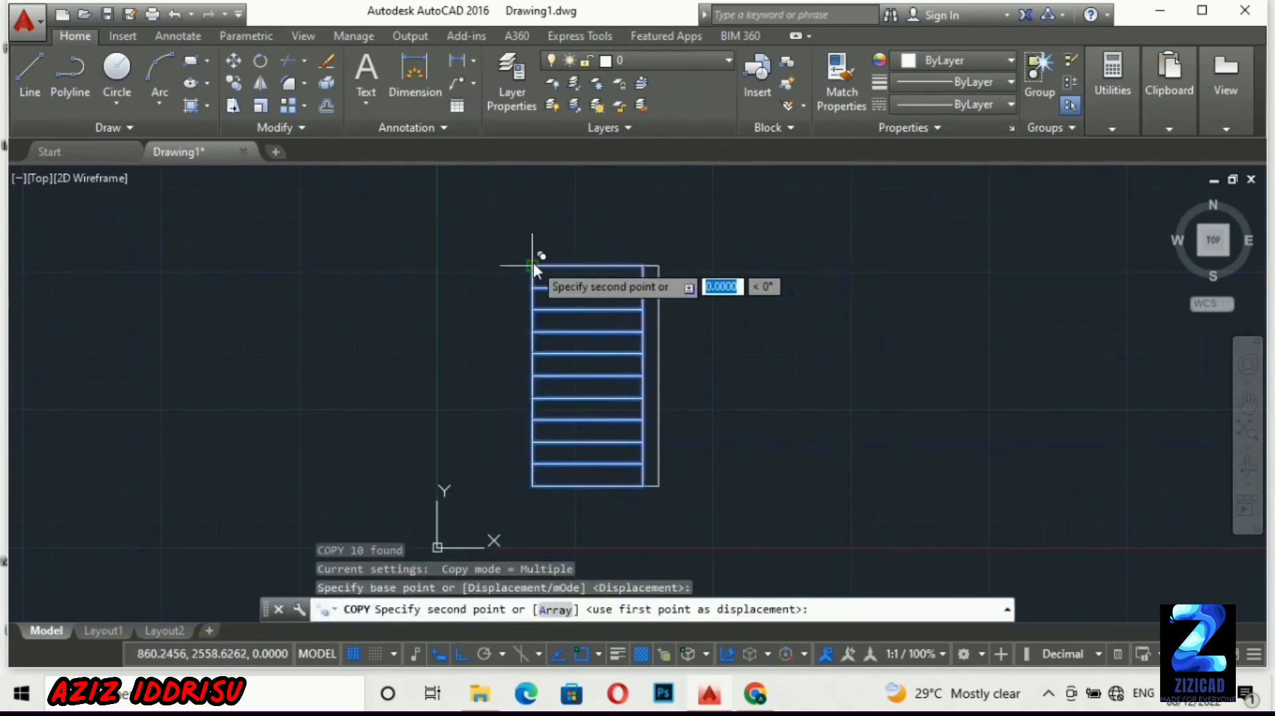
left_click(658, 265)
key("Return")
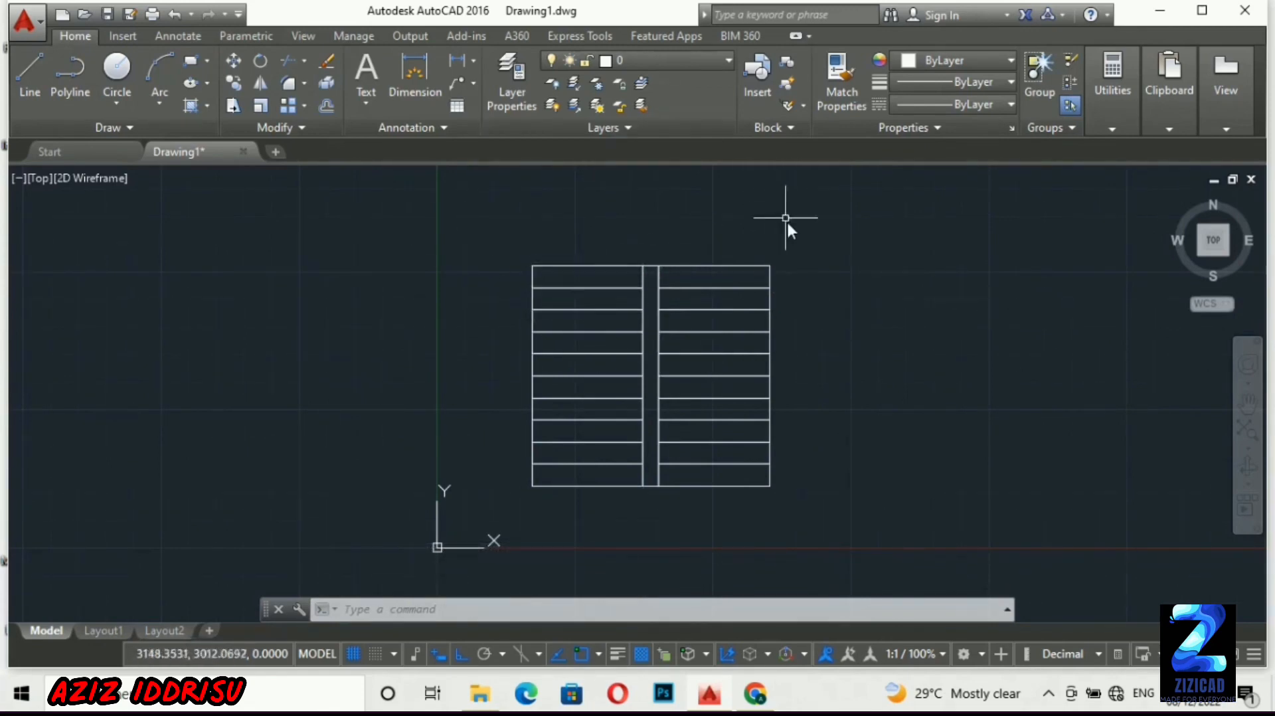
Create a new layer named staircase and set its color to green
left_click(527, 106)
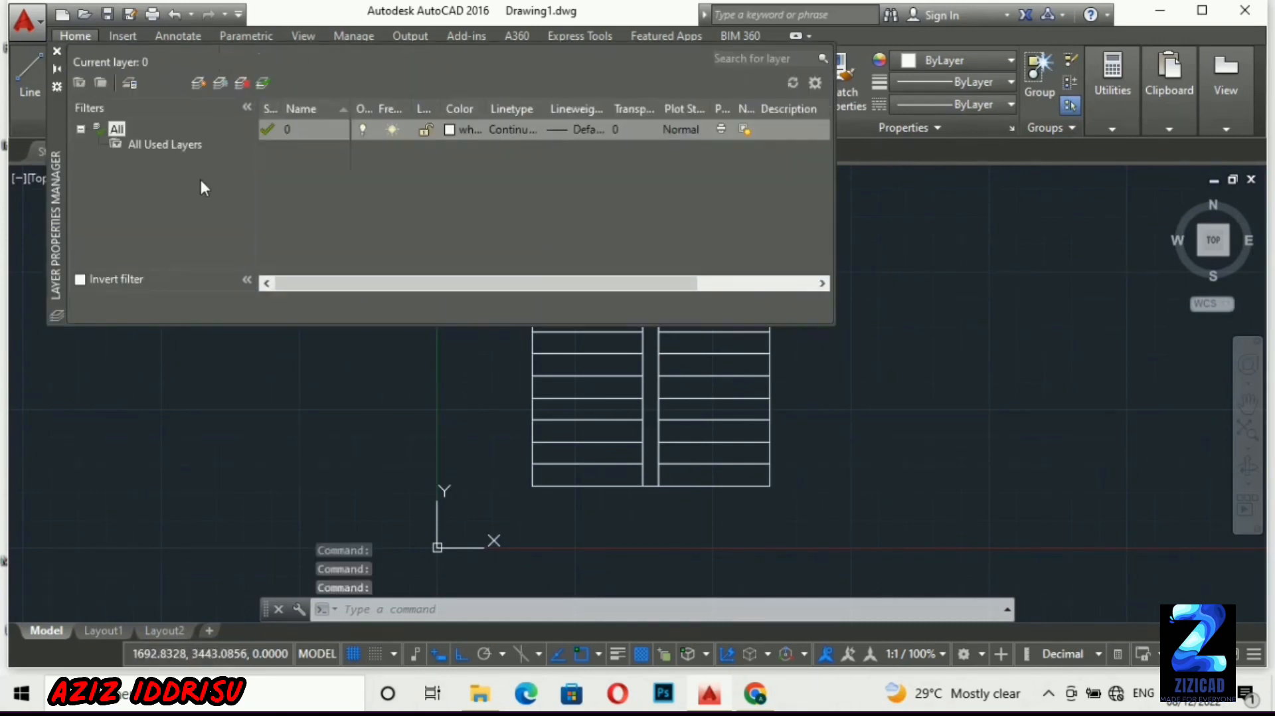
left_click(199, 82)
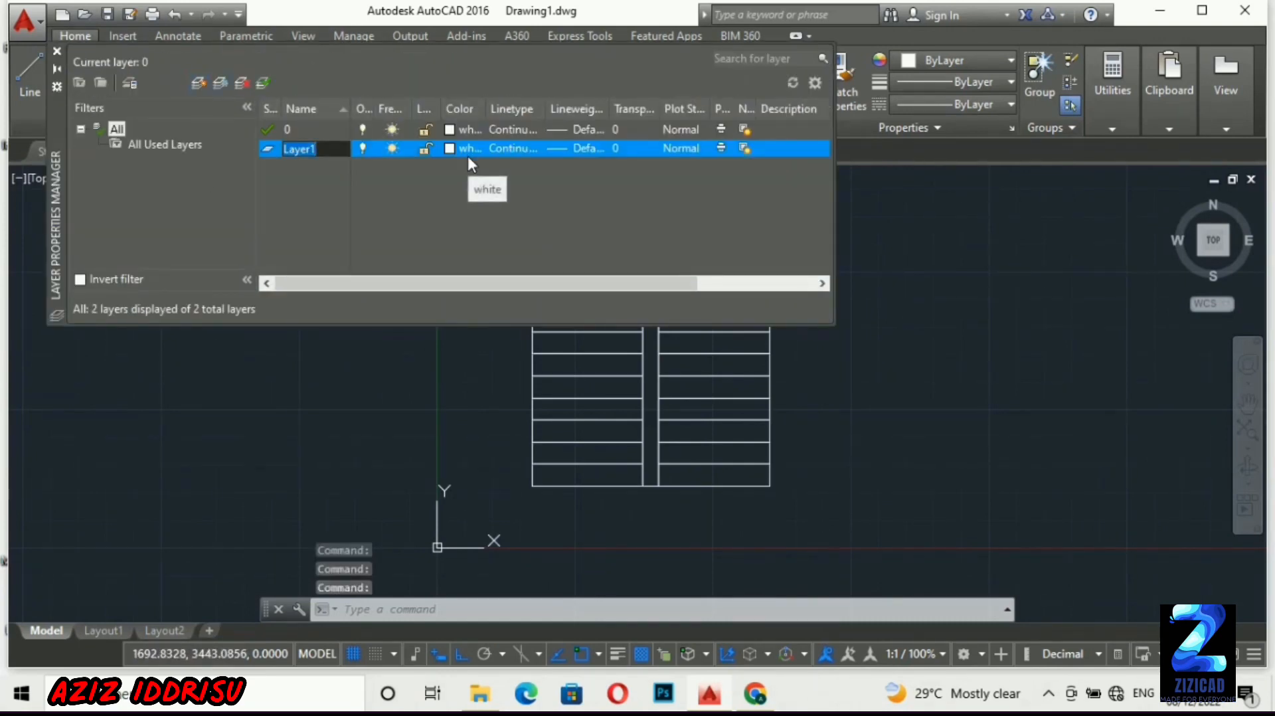
type("staircase")
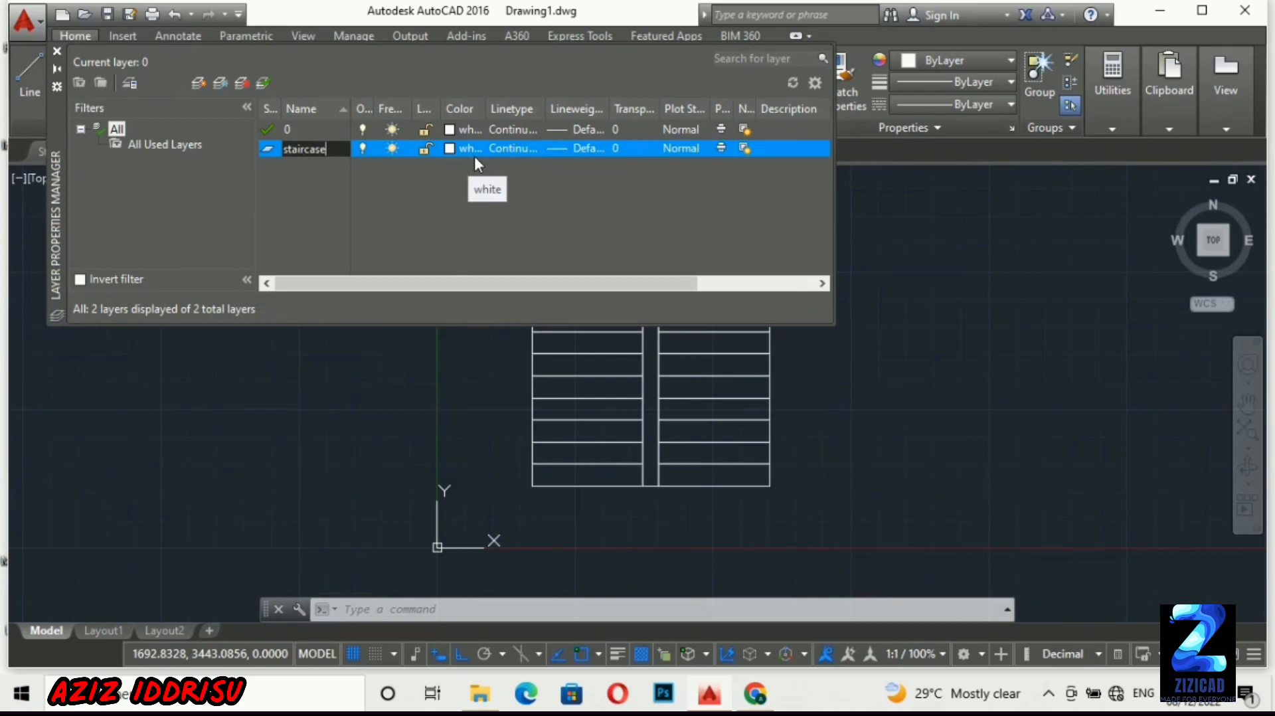
left_click(452, 149)
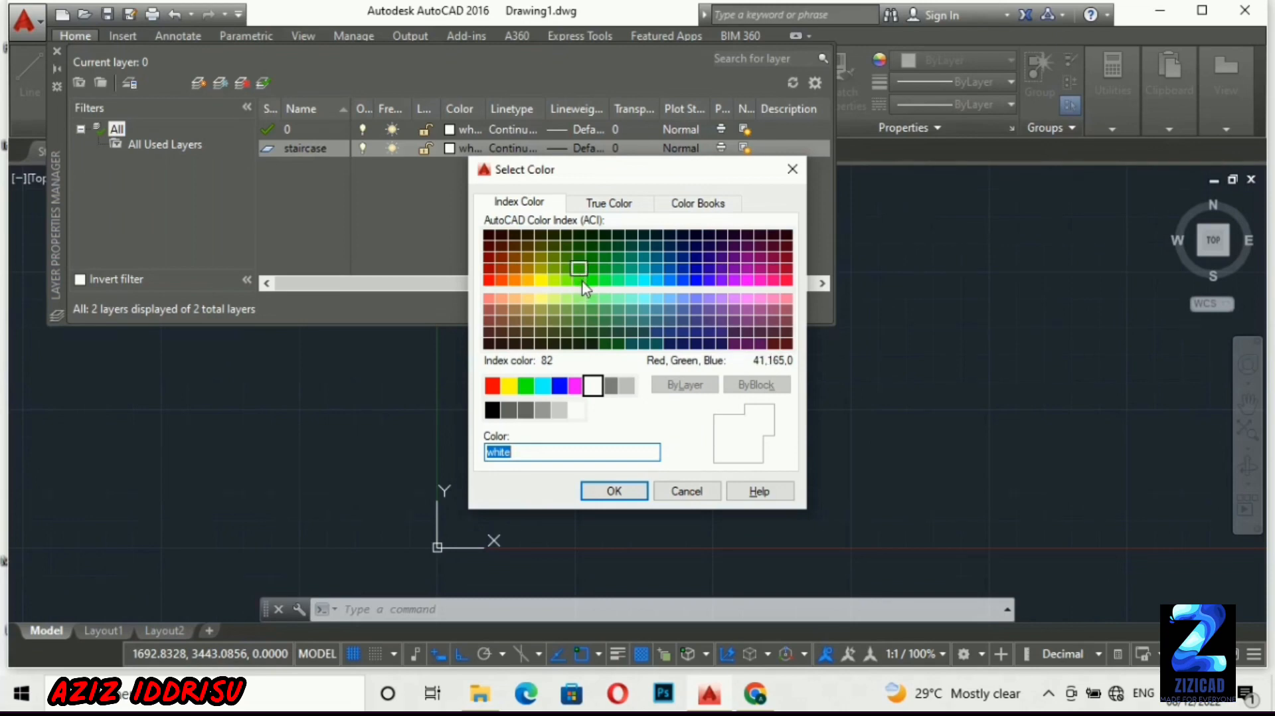
left_click(582, 280)
left_click(612, 492)
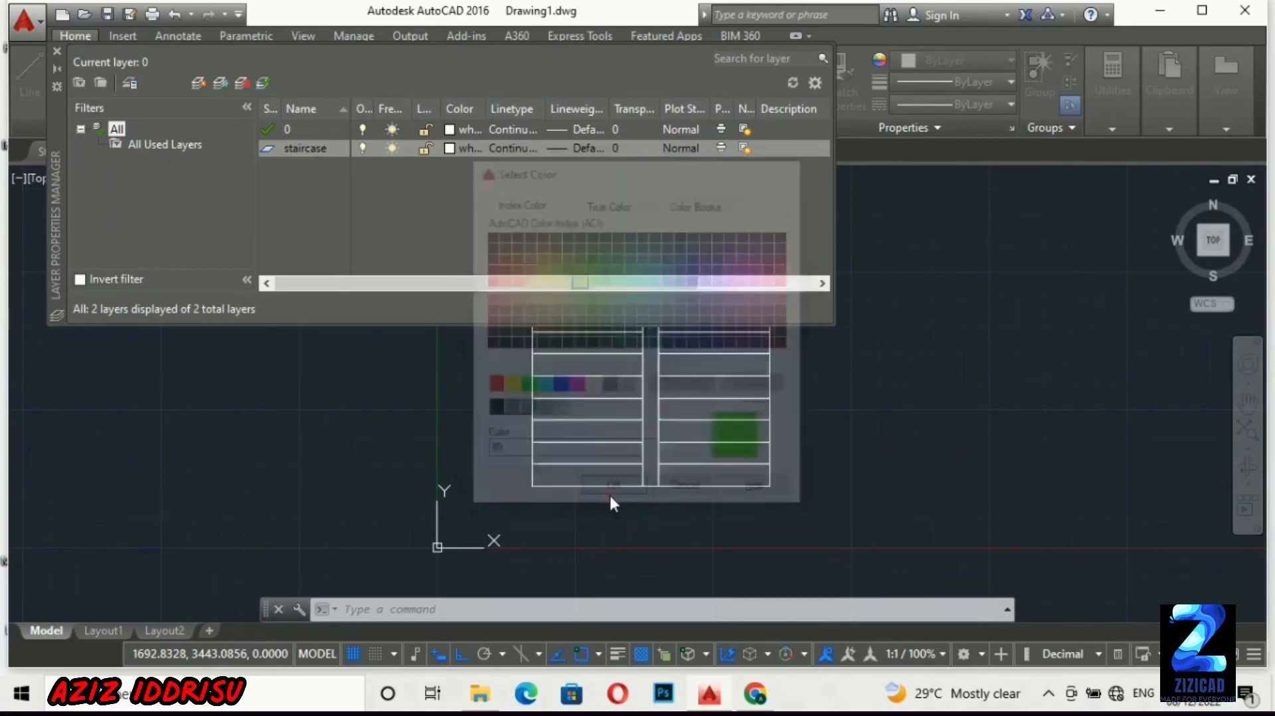
left_click(56, 51)
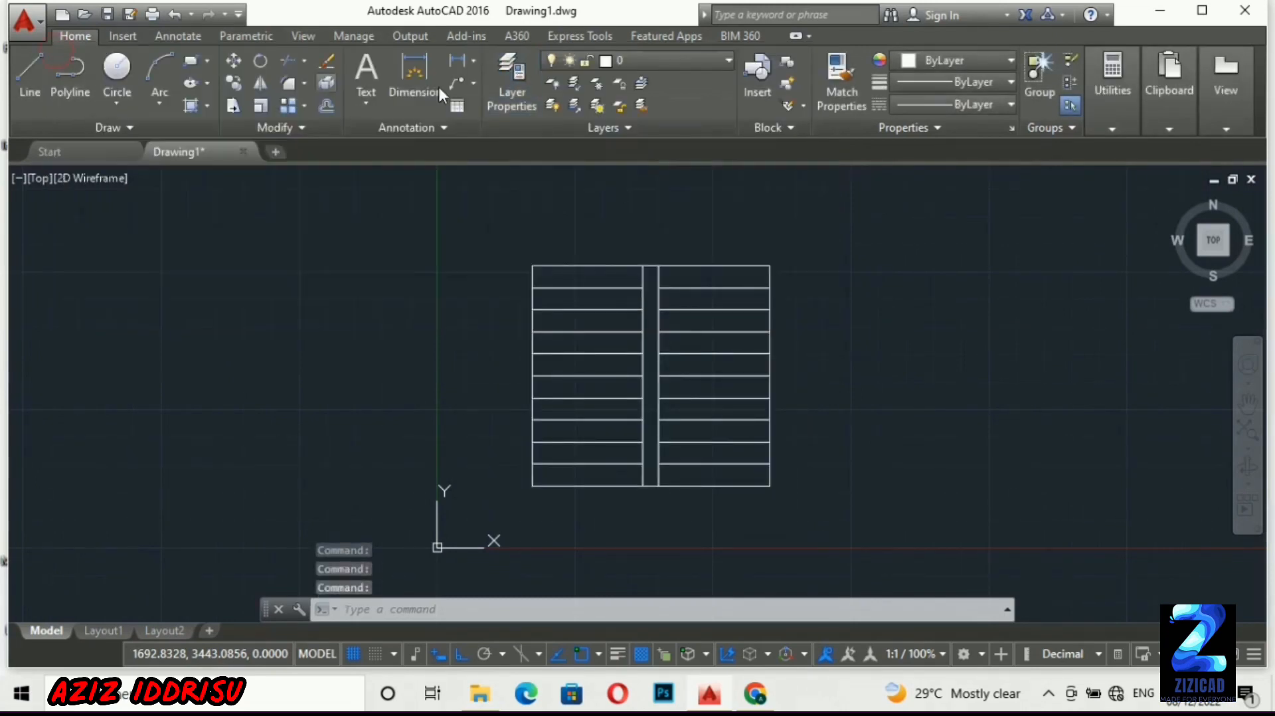
Move both rectangle stacks and the middle strip onto the staircase layer
left_click(815, 233)
left_click(524, 522)
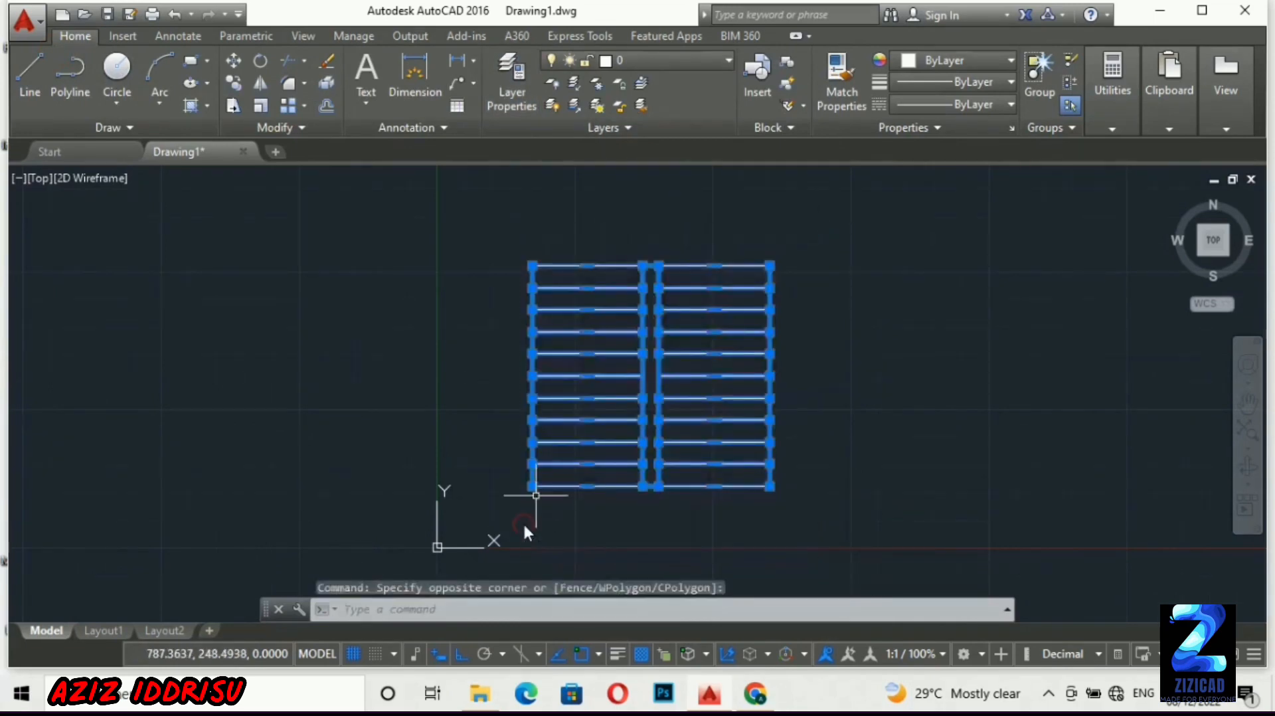
left_click(723, 60)
left_click(696, 105)
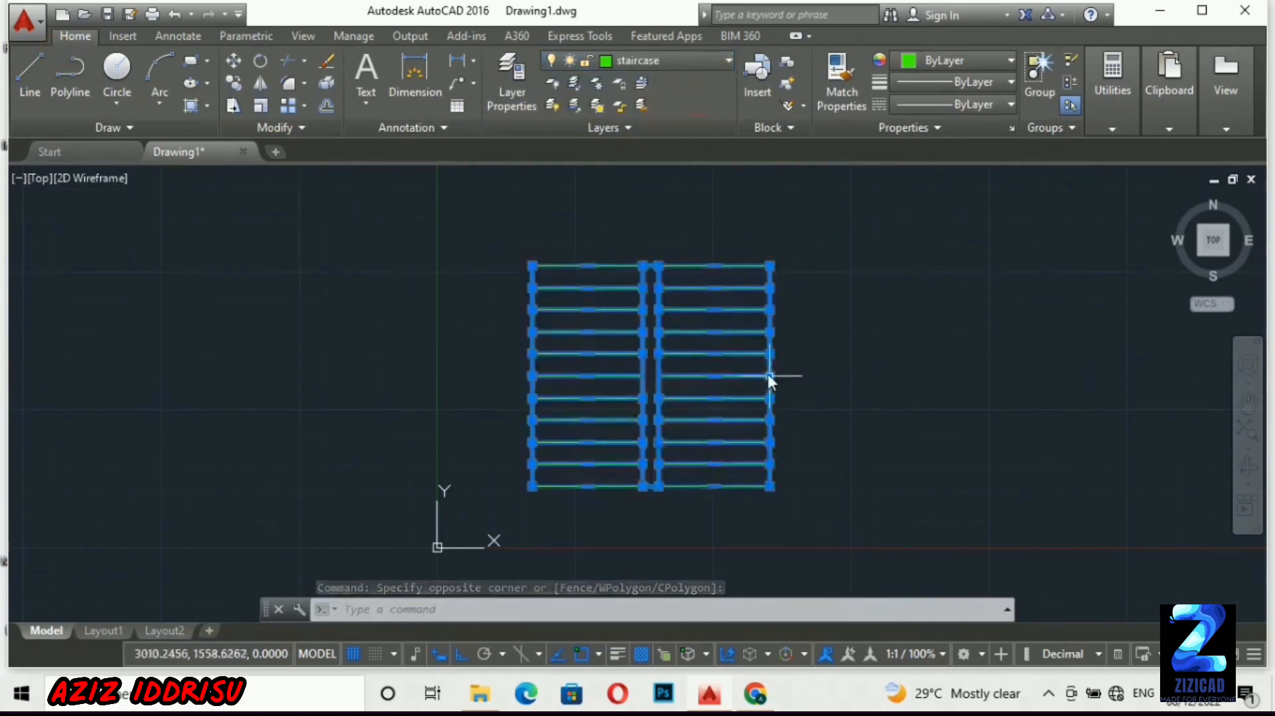
key("Escape")
key("Escape")
key("Escape")
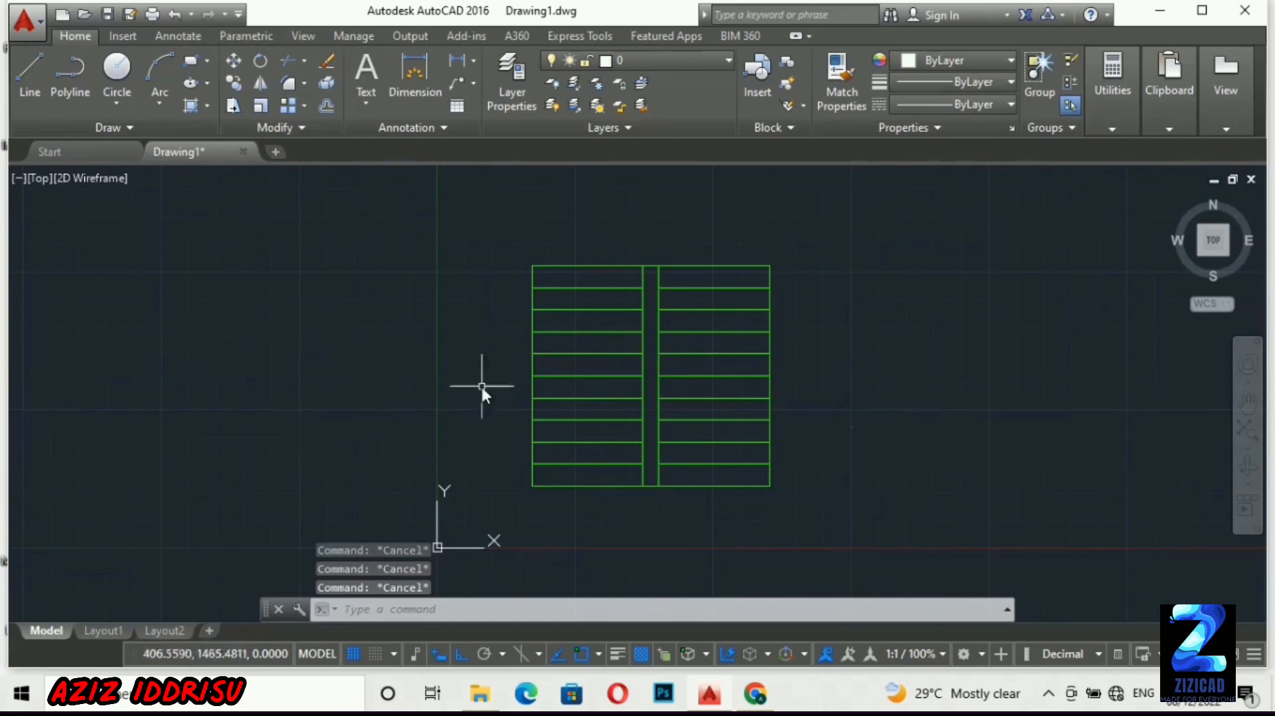
Switch the viewport to the SW Isometric view, with the near corner of the staircase plan in close-up
left_click(40, 181)
left_click(110, 349)
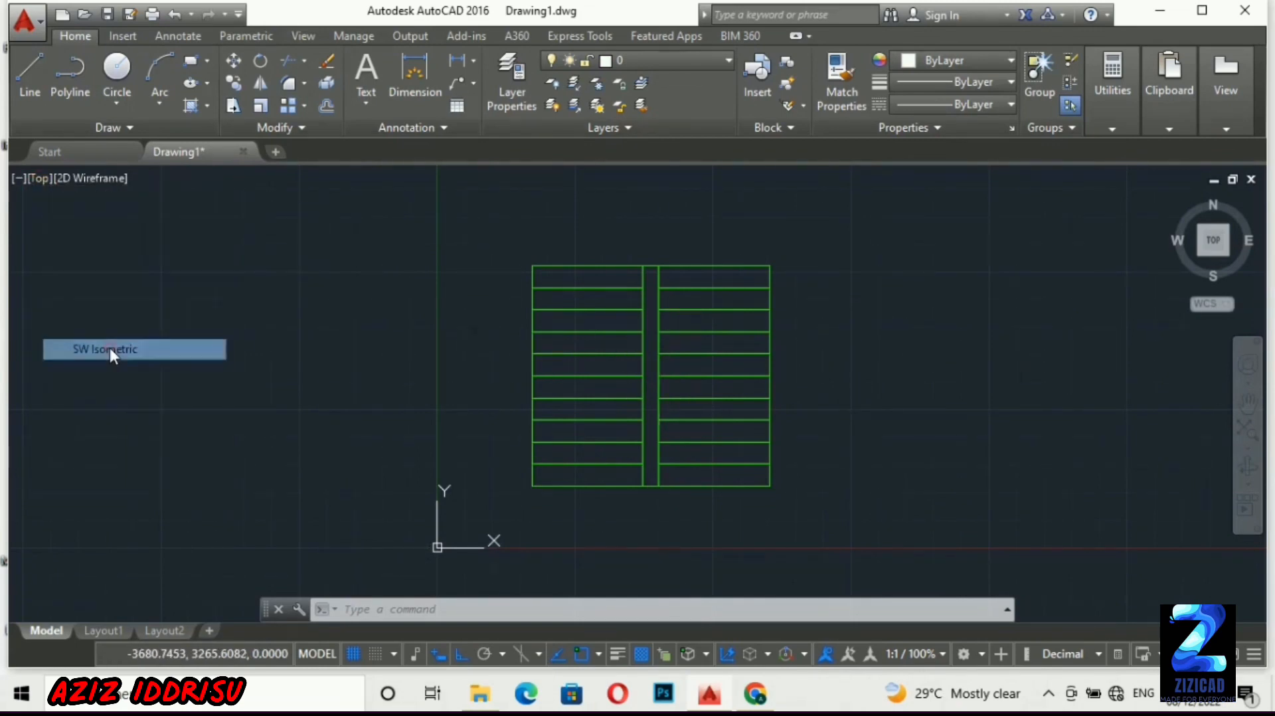
scroll(460, 213, "down", 2)
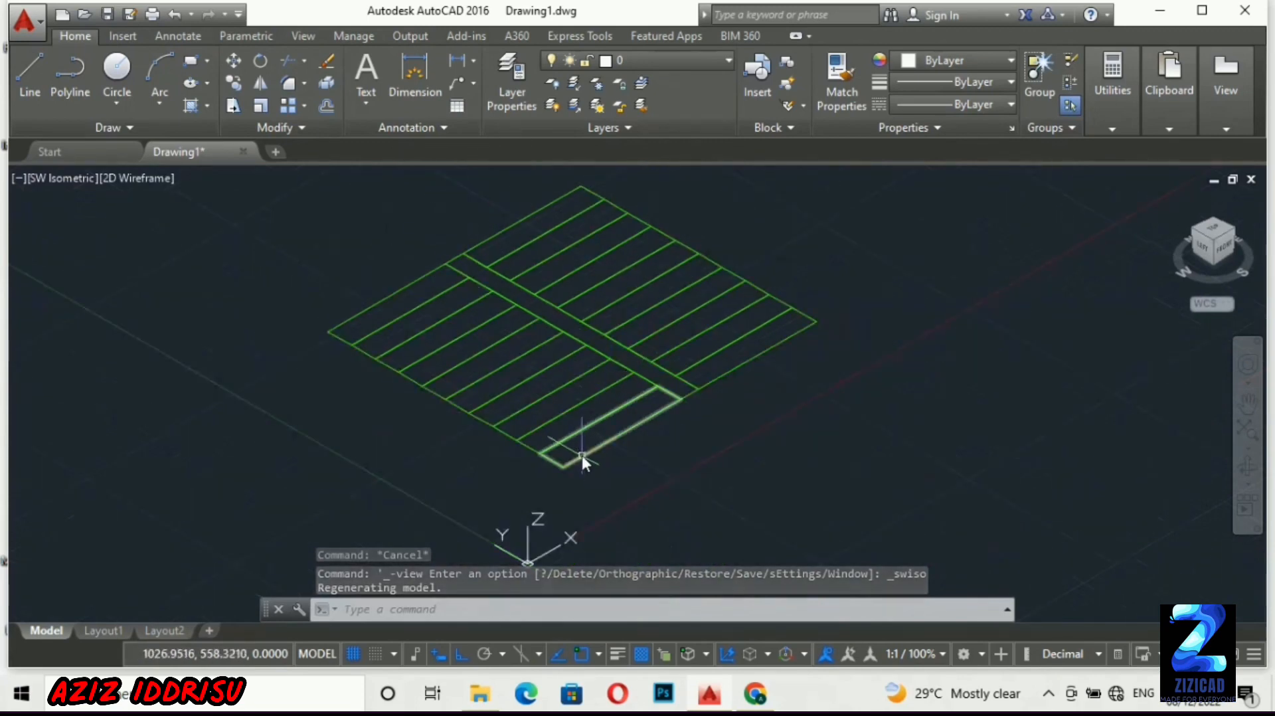
scroll(530, 453, "up", 2)
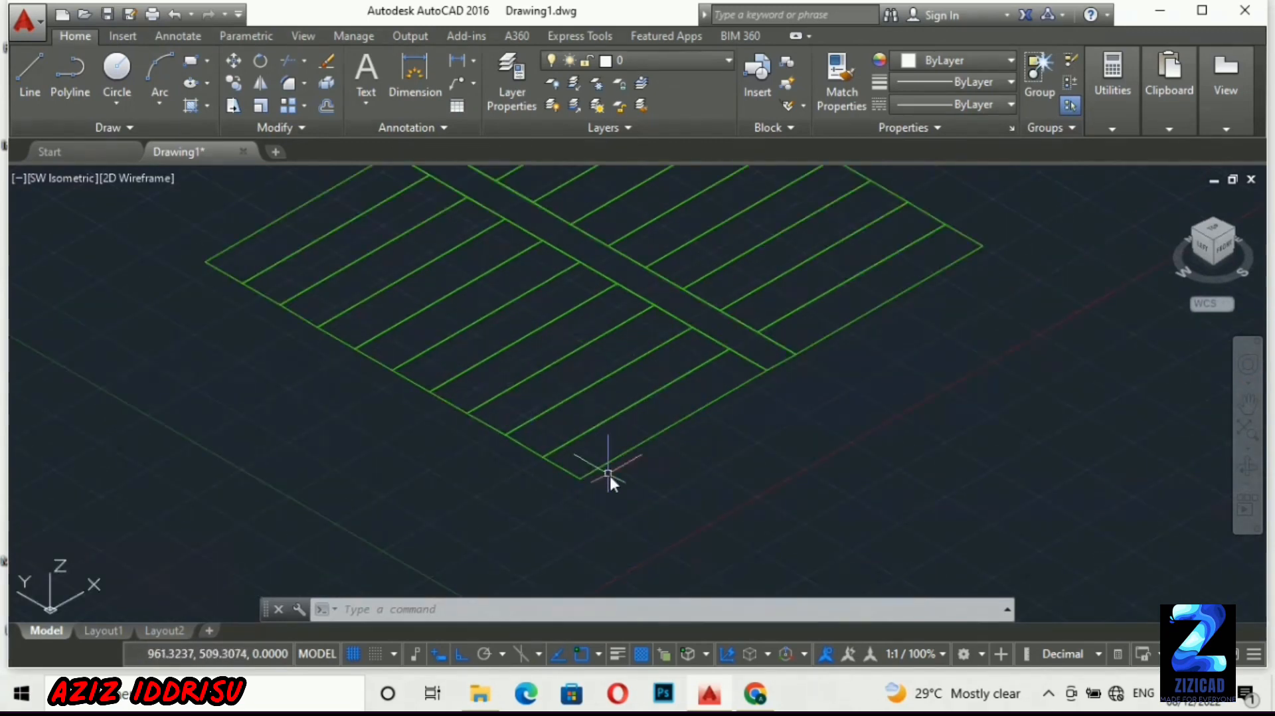
Extrude the first tread rectangle, at the near corner of the left flight, to a height of 150
scroll(693, 514, "down", 2)
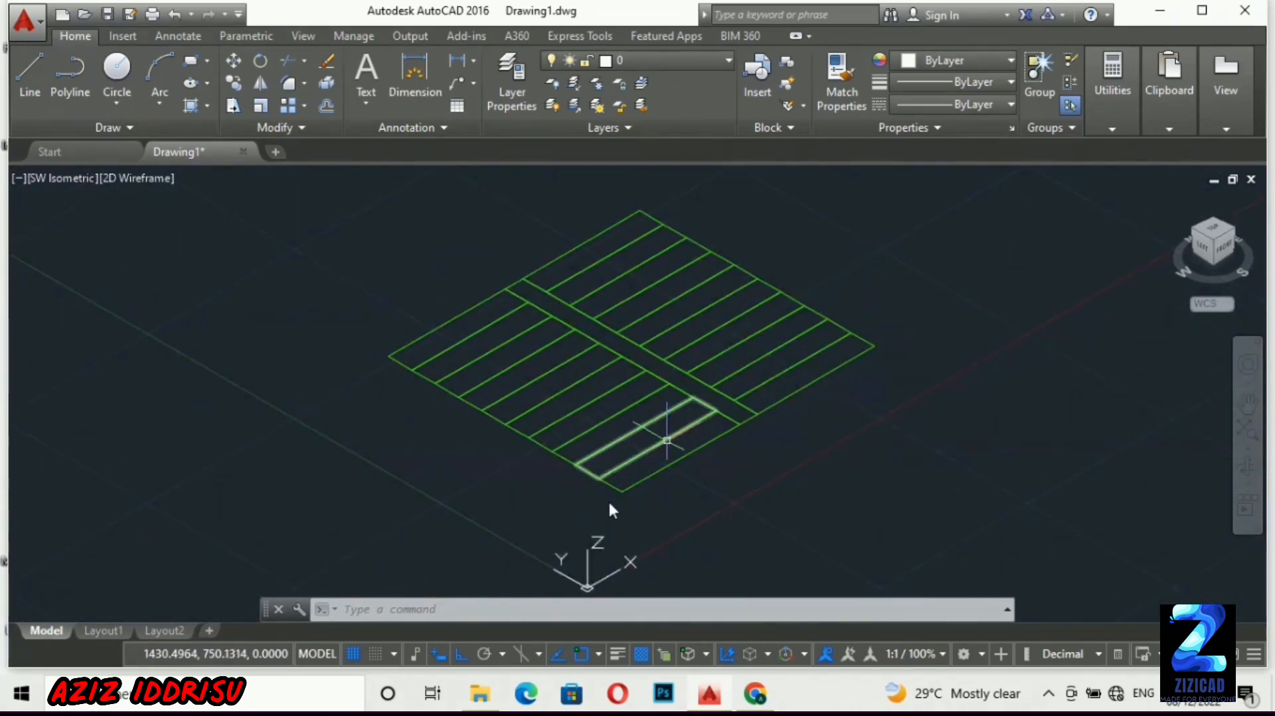
type("EX")
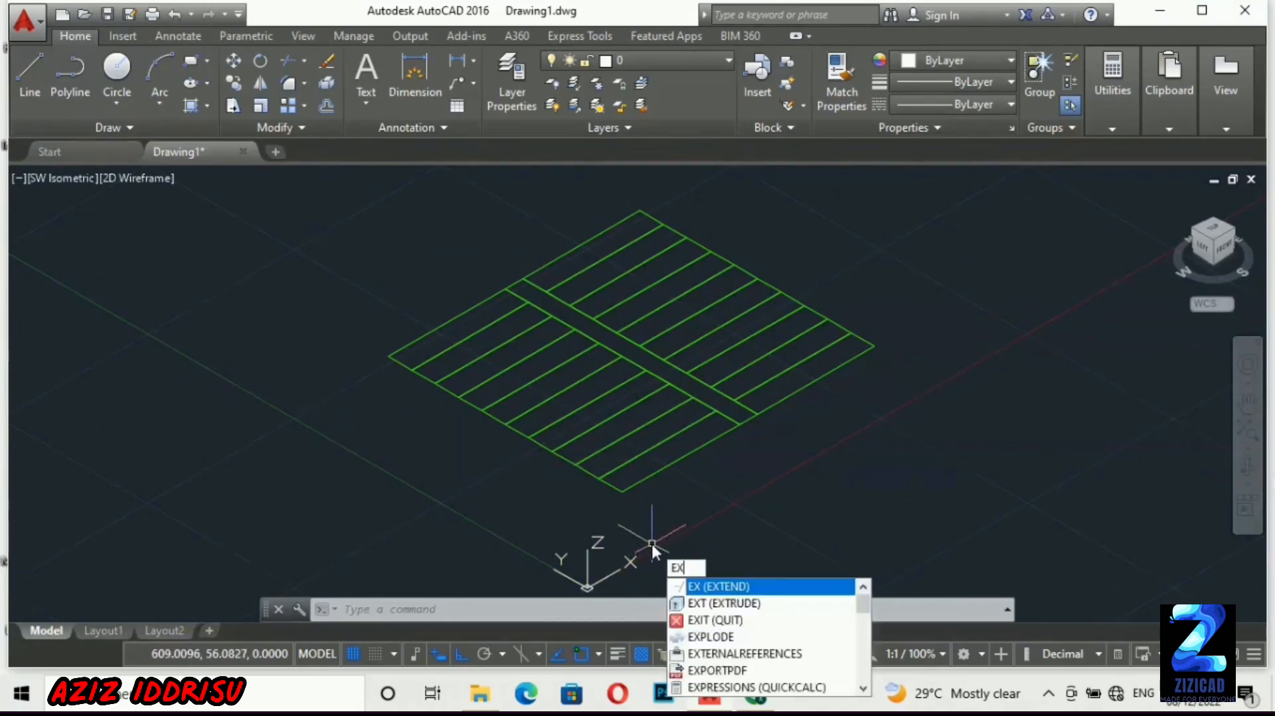
key("Down")
key("Return")
left_click(617, 492)
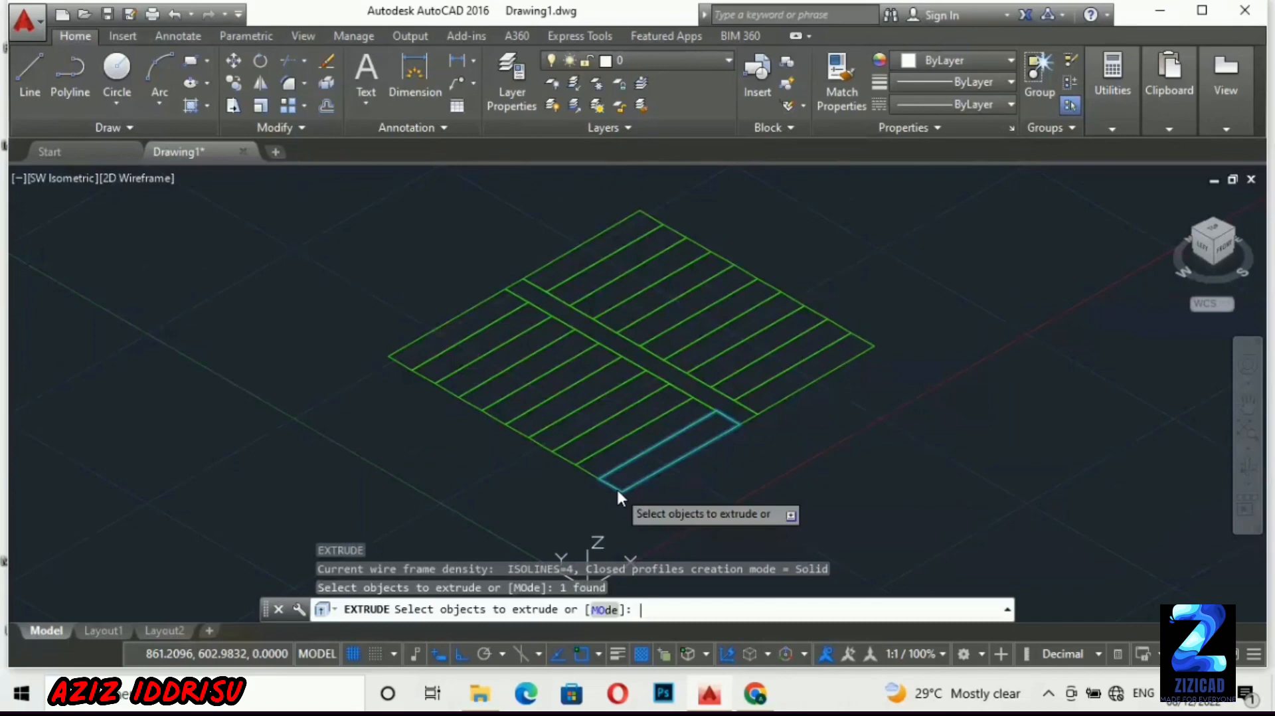
key("Return")
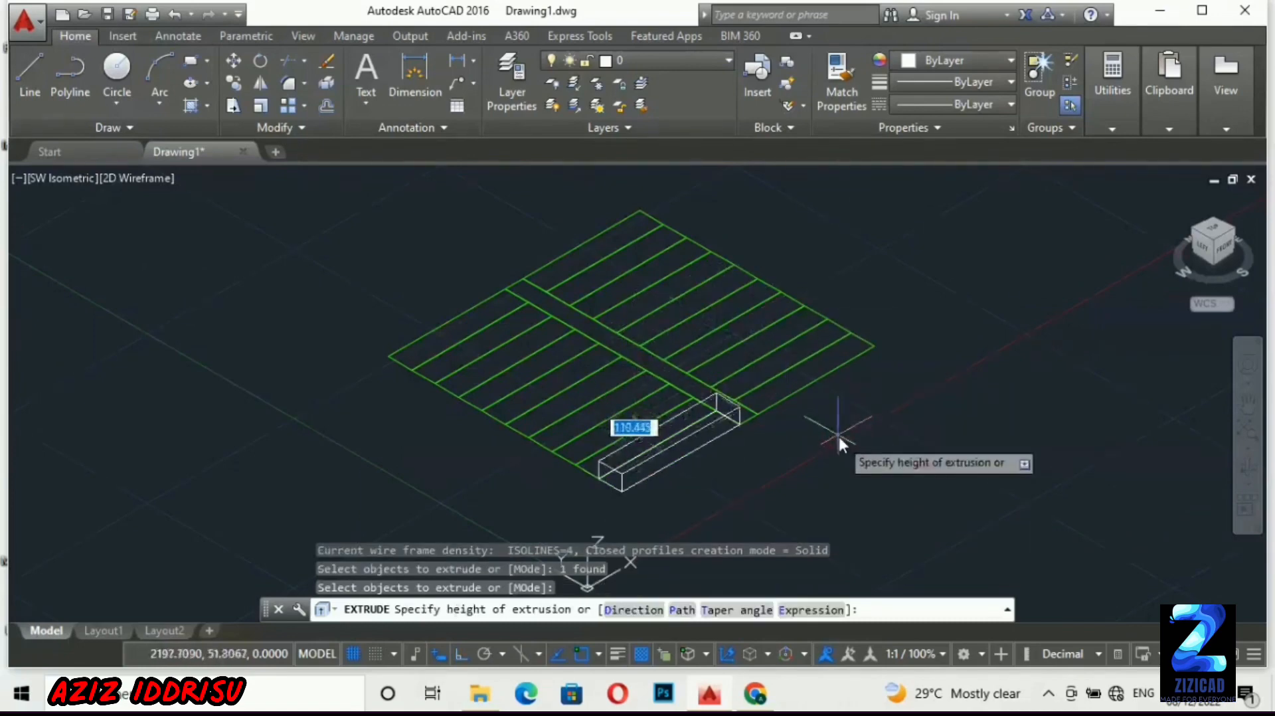
type("150")
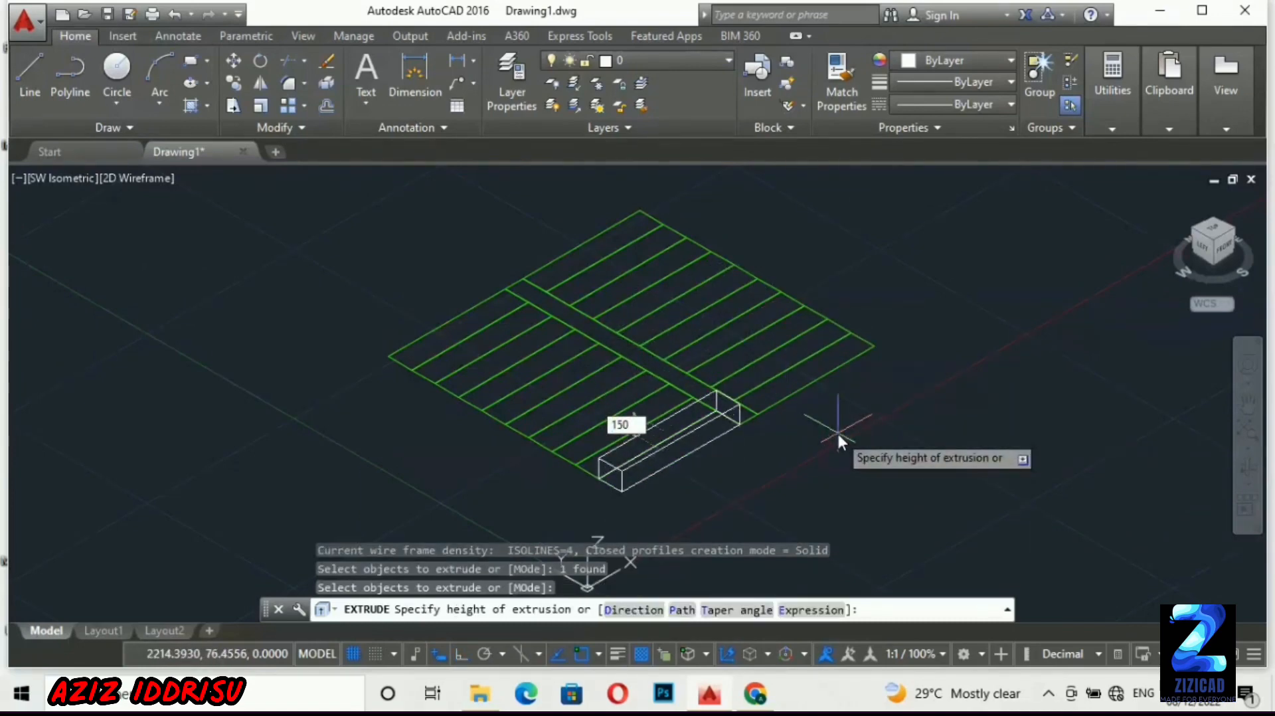
key("Return")
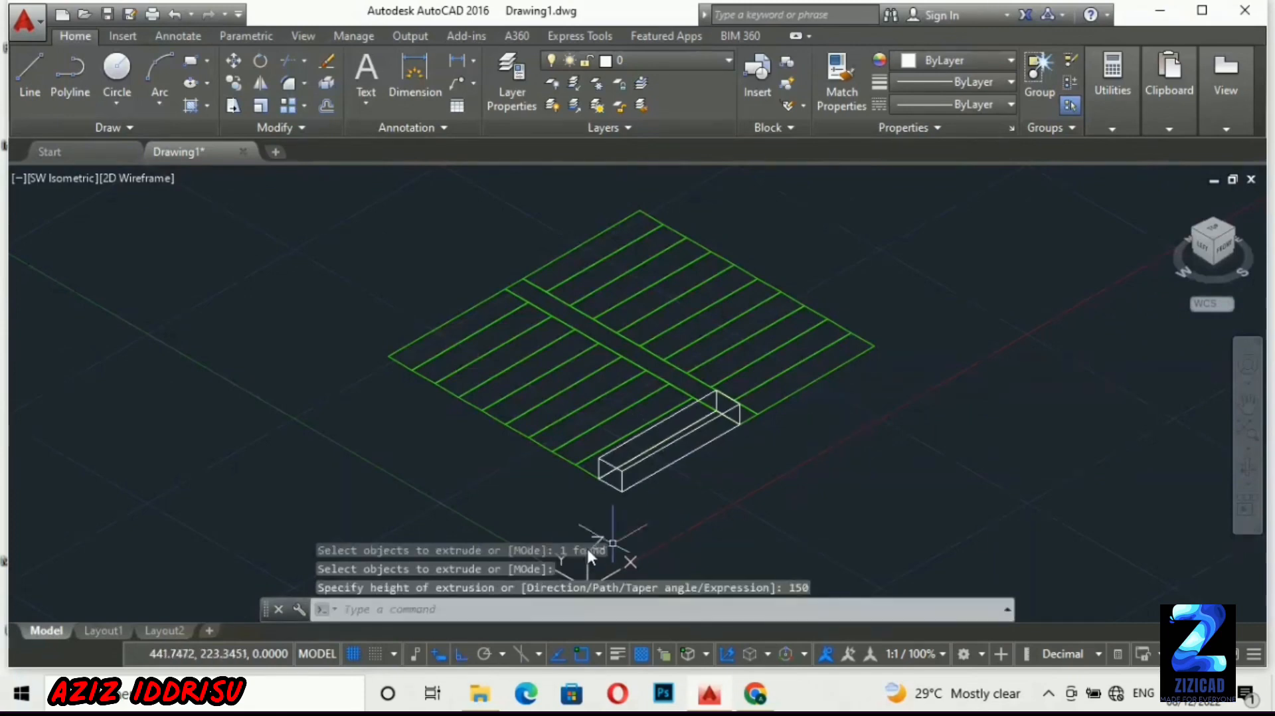
Extrude the second tread rectangle of the left flight to a height of 300
key("Return")
left_click(584, 471)
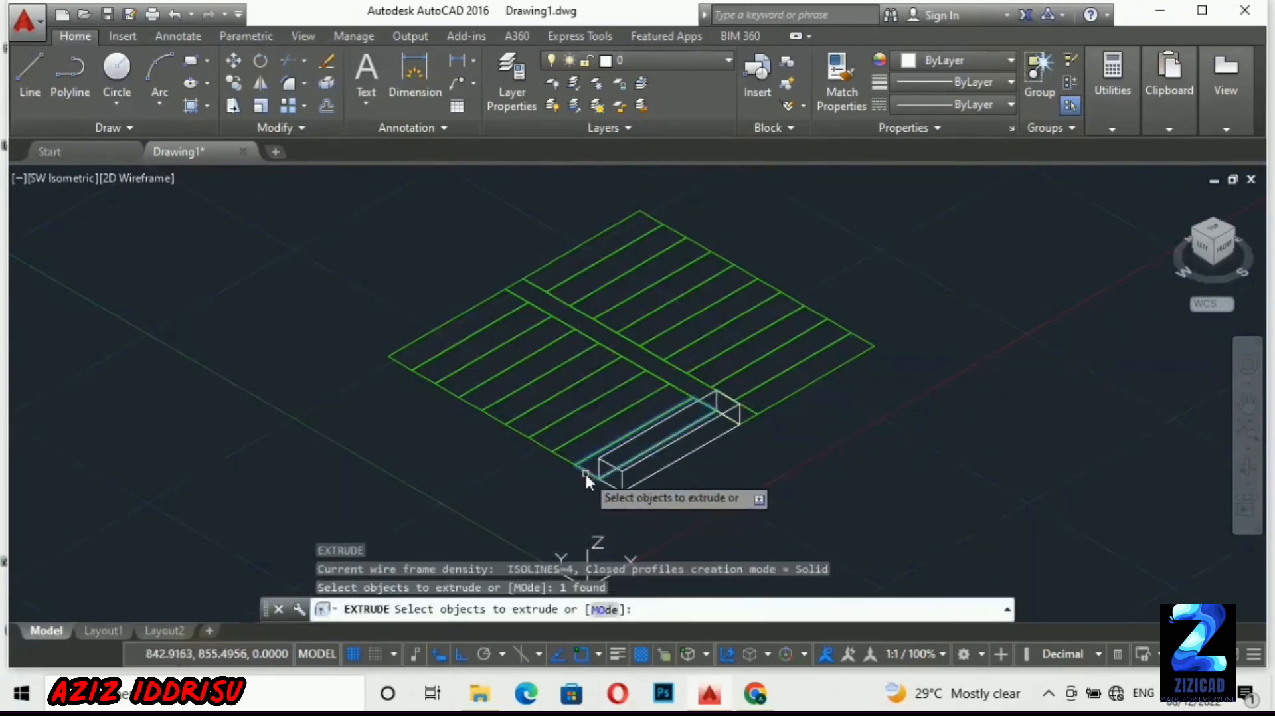
key("Return")
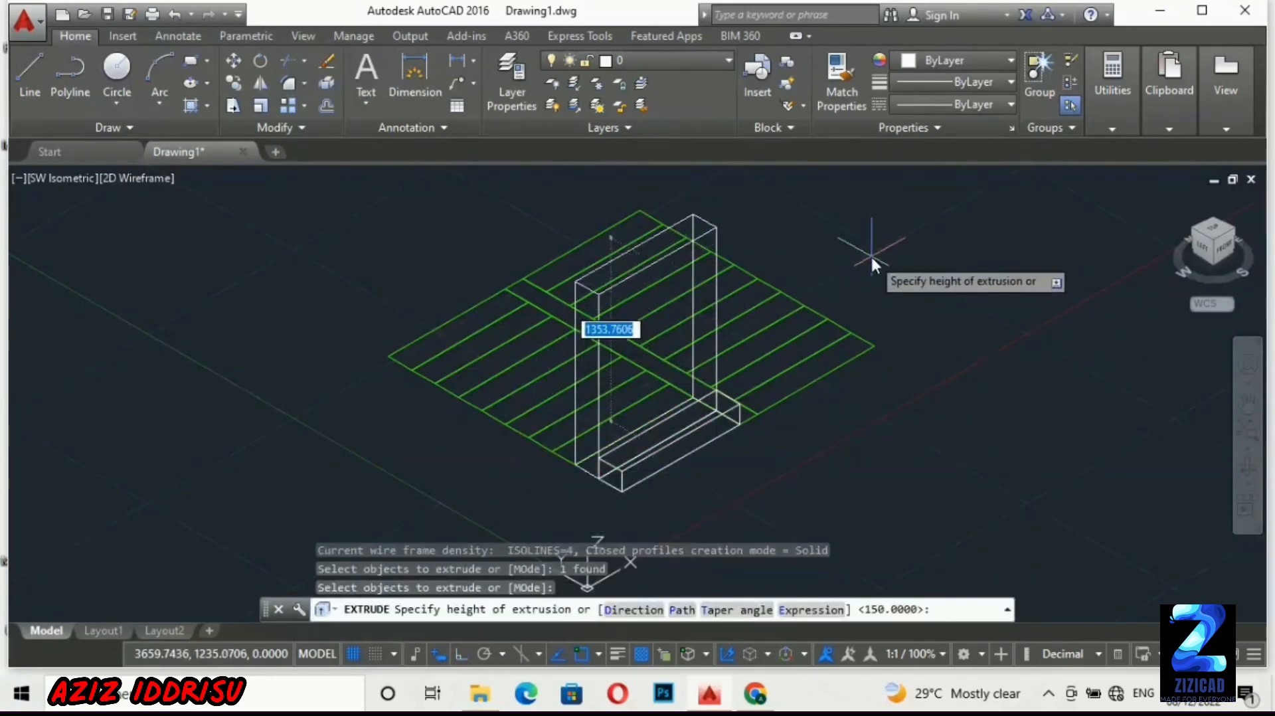
key("Return")
Extrude the third tread rectangle of the left flight to a height of 450
key("Return")
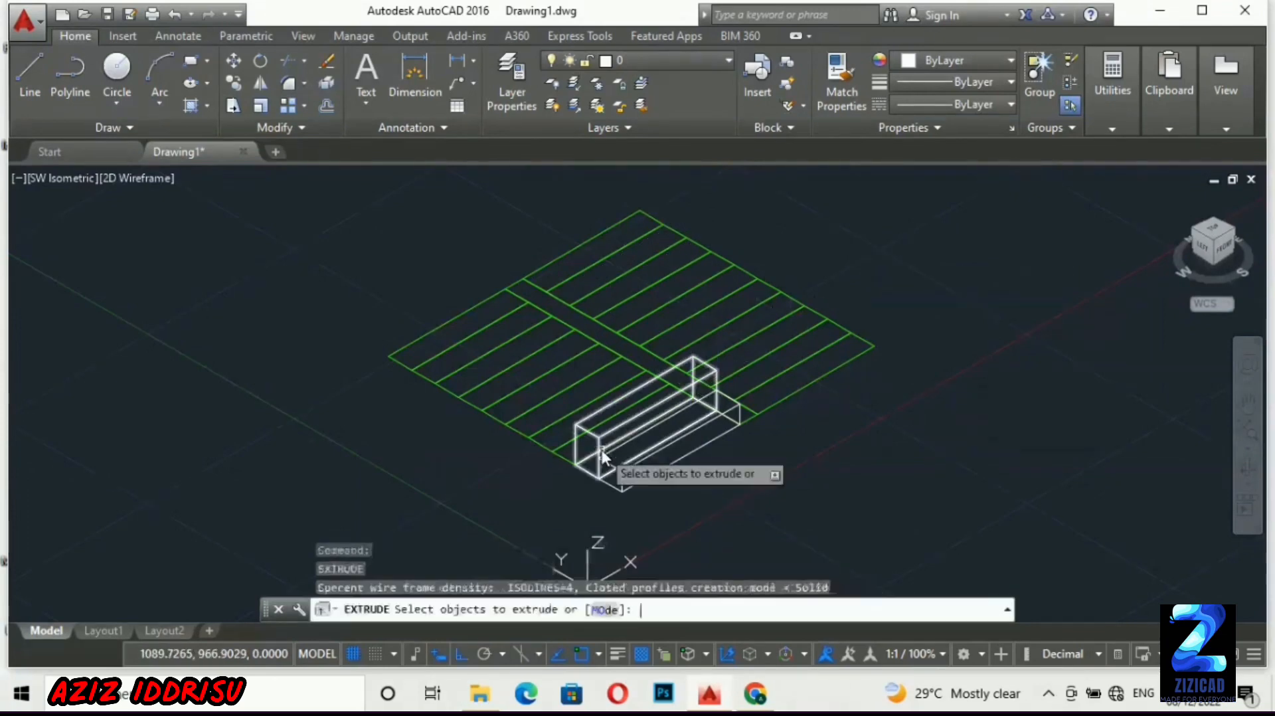
left_click(564, 458)
key("Return")
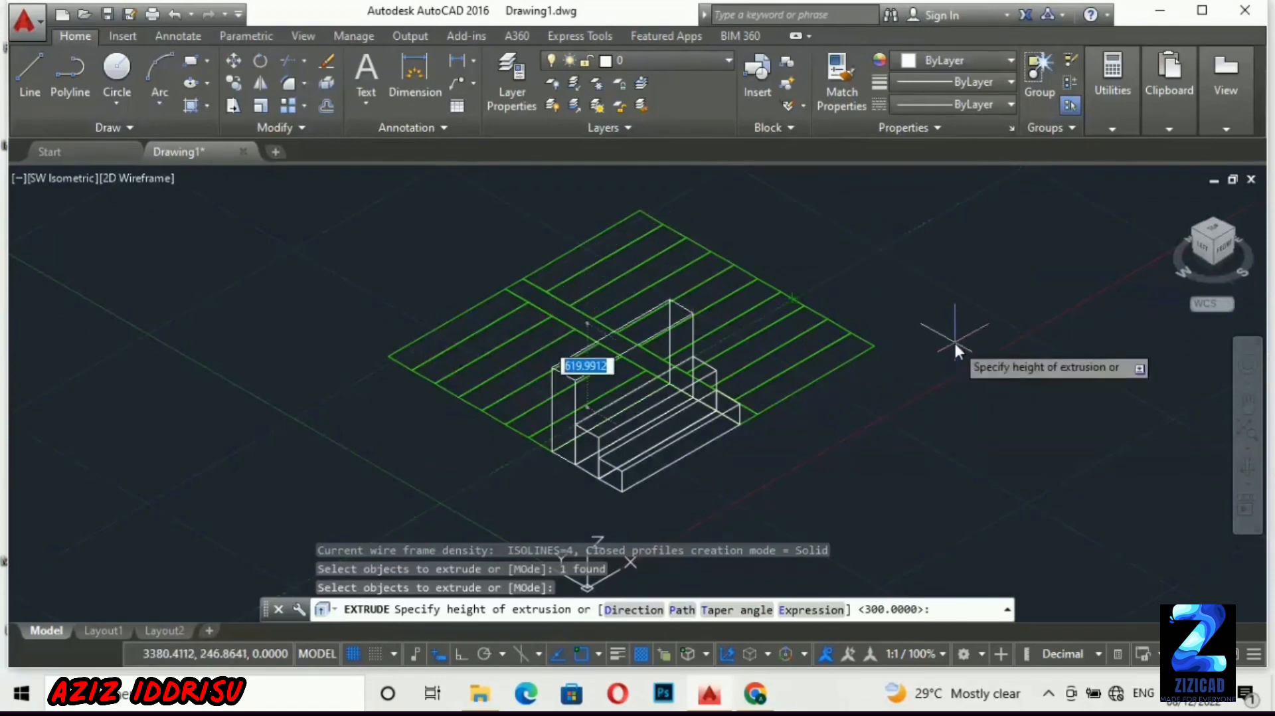
type("450")
key("Return")
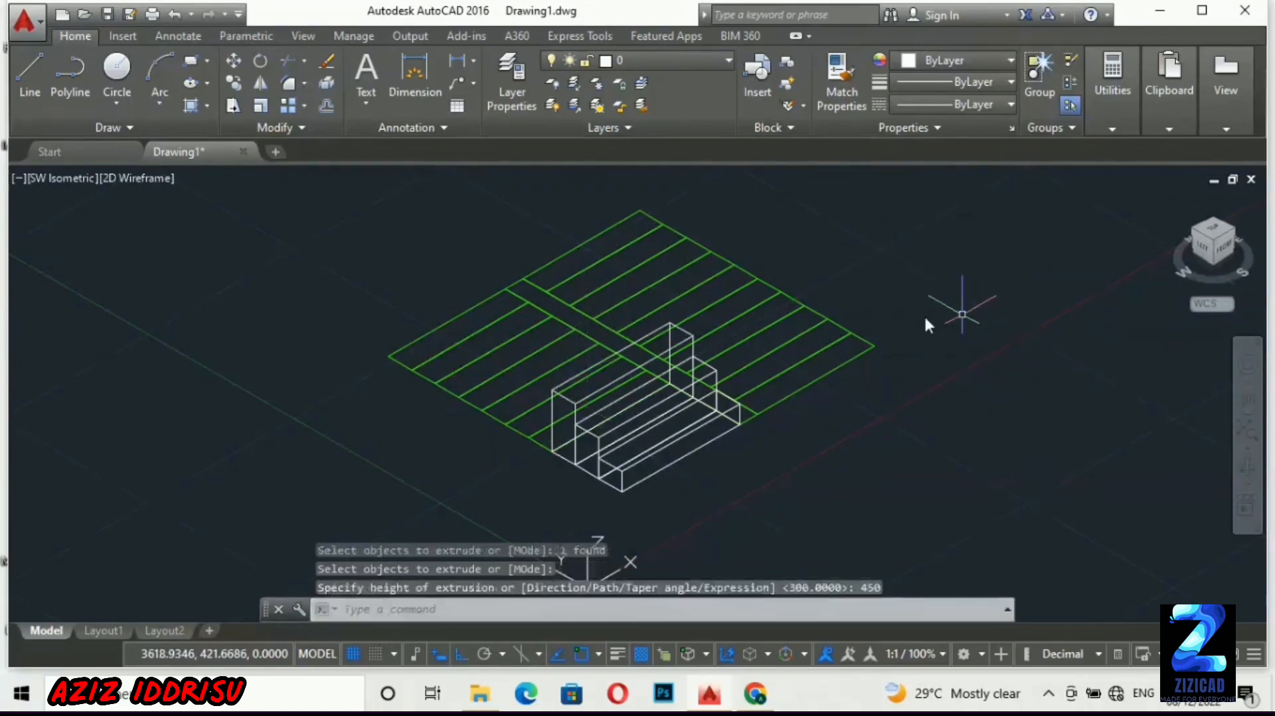
Extrude the fourth tread rectangle of the left flight to a height of 600
key("Return")
left_click(542, 441)
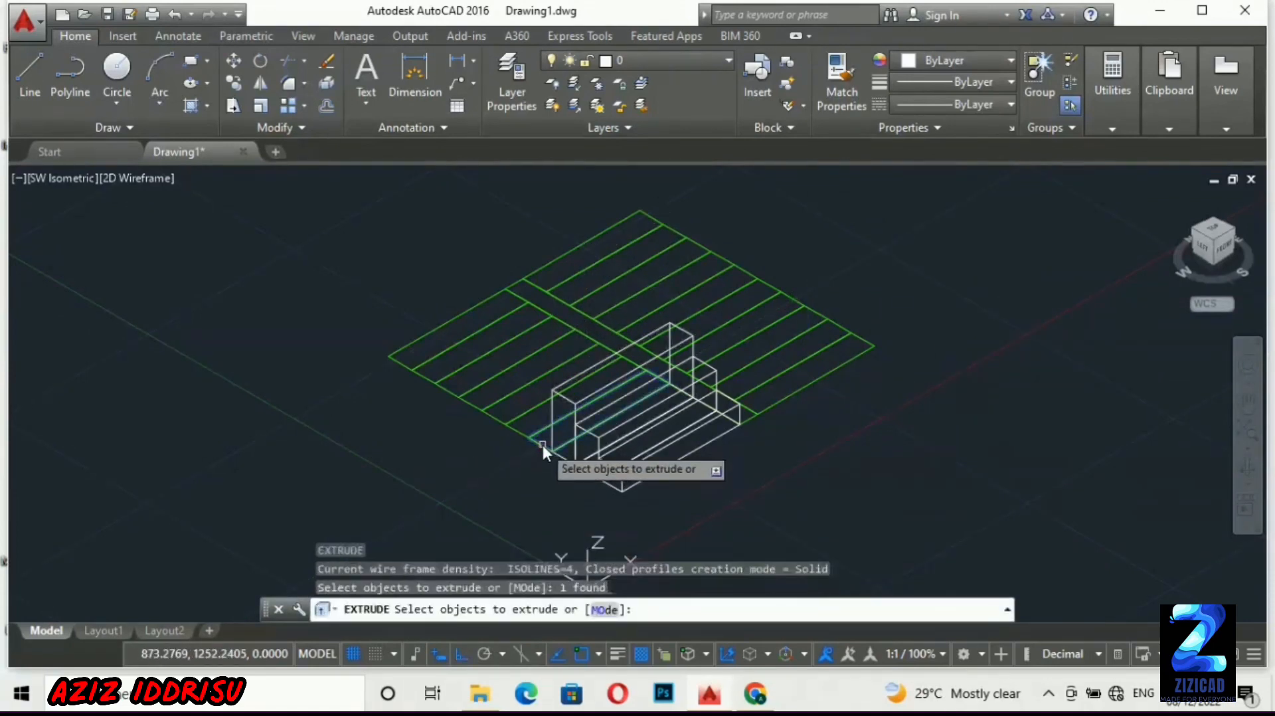
key("Return")
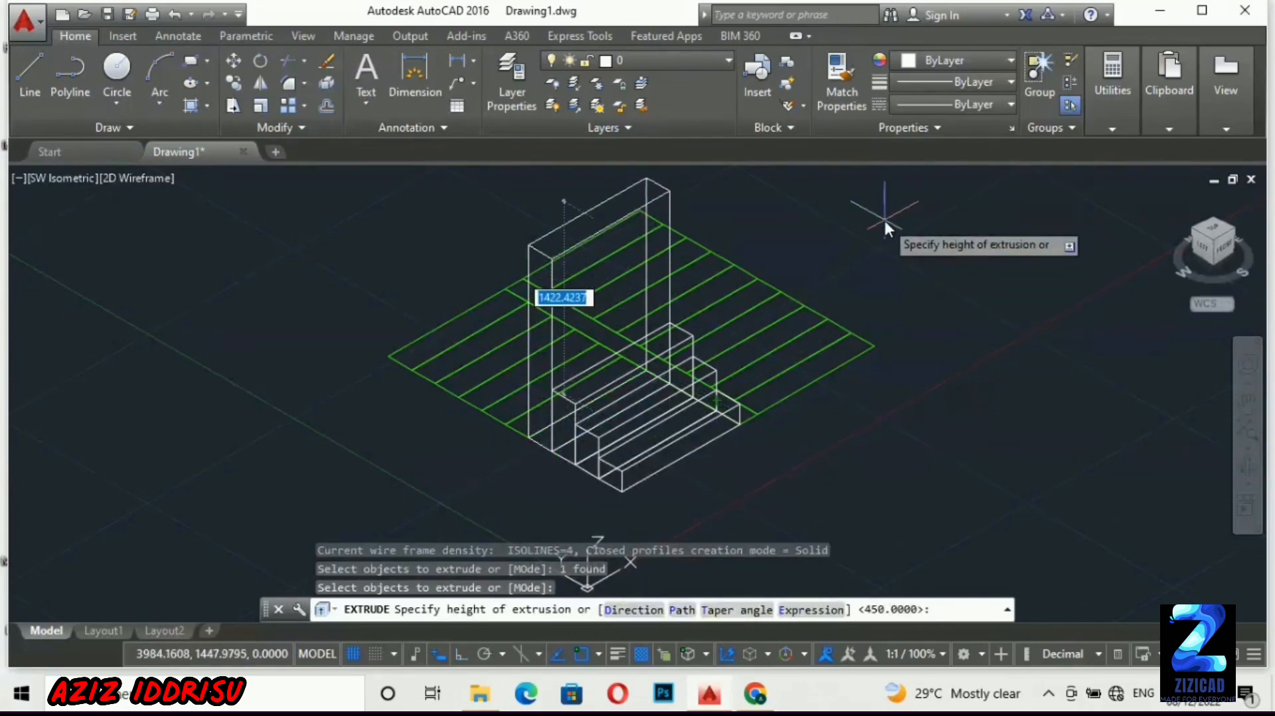
type("600")
key("Return")
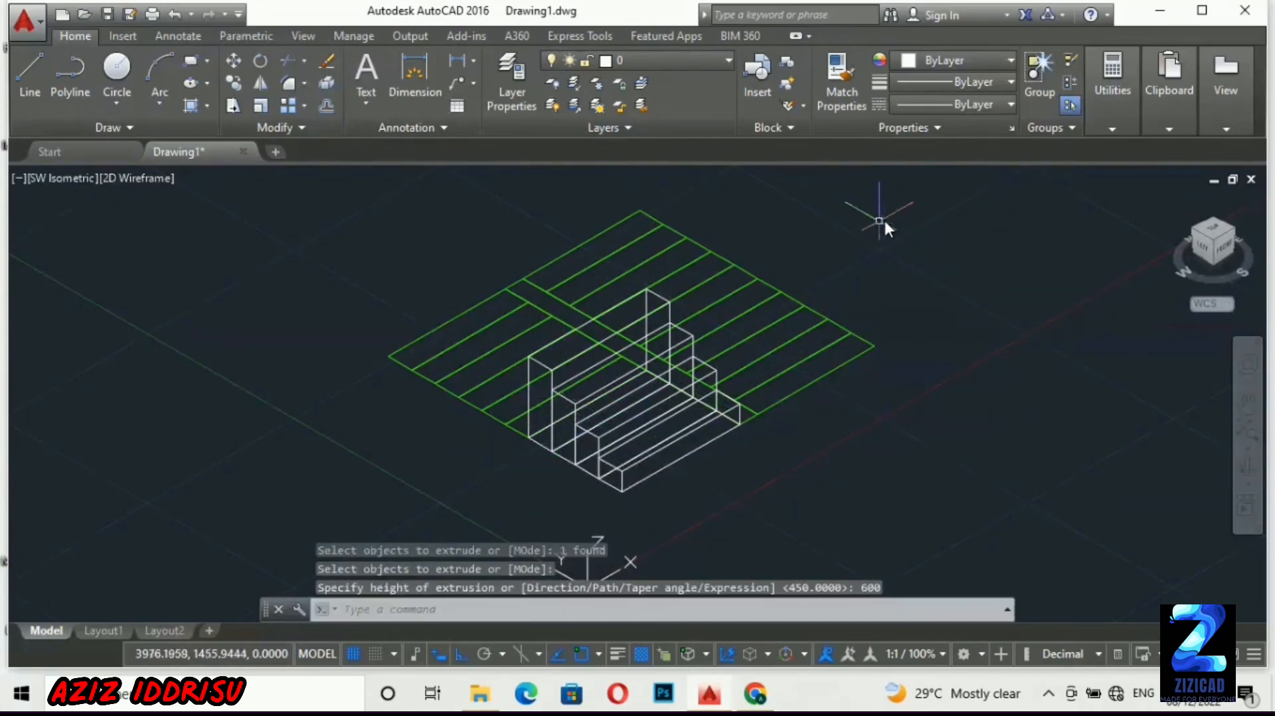
Extrude the fifth tread rectangle of the left flight to a height of 750
key("Return")
left_click(516, 432)
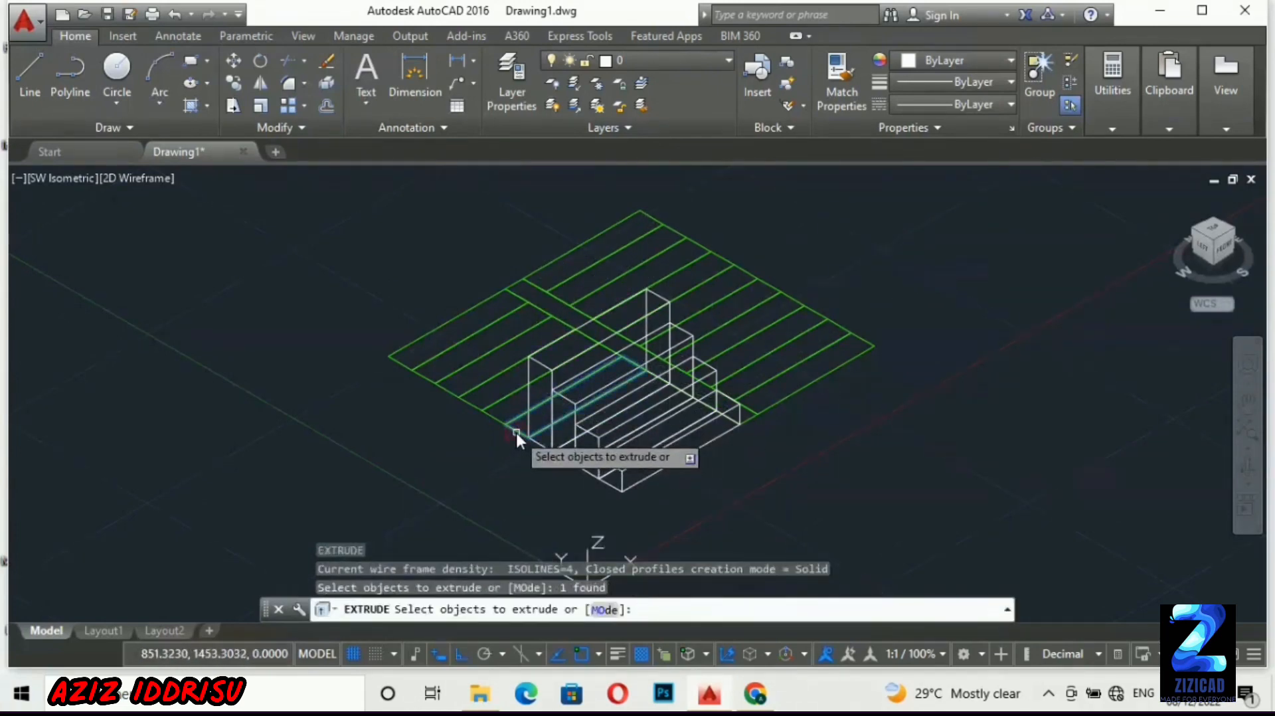
key("Return")
type("7")
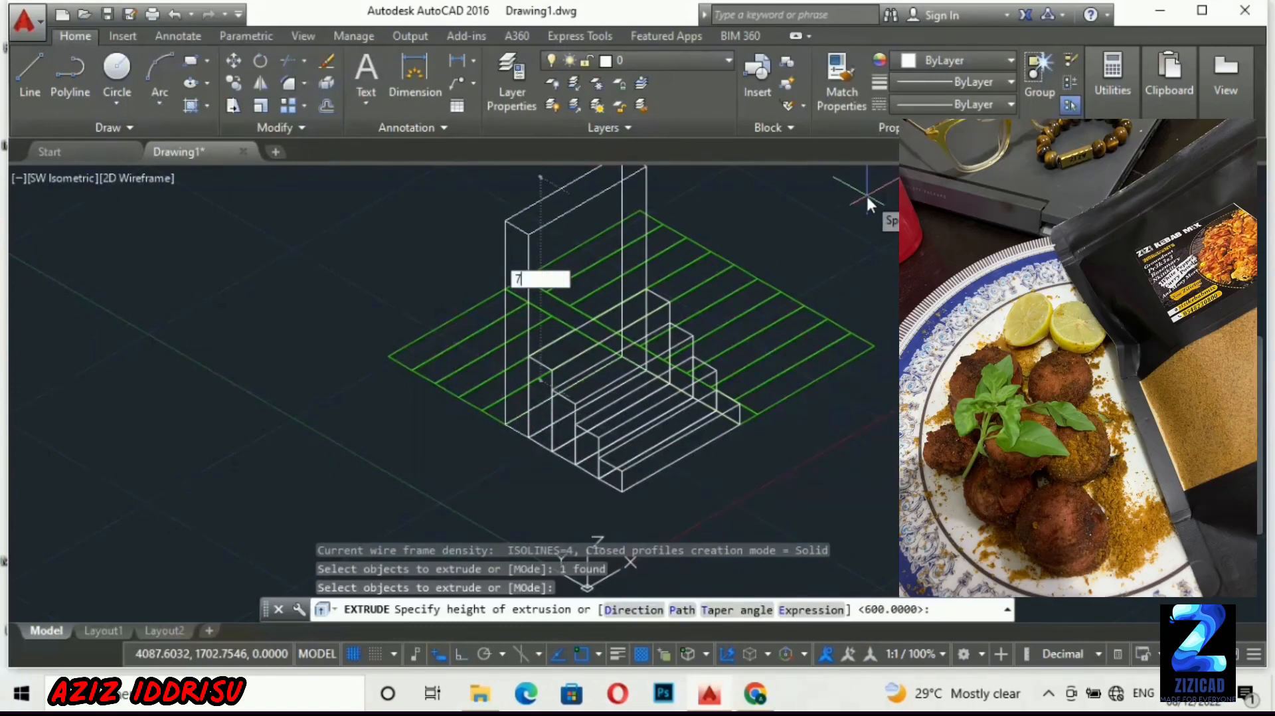
type("50")
key("Return")
Extrude the sixth tread rectangle of the left flight to a height of 900
key("Return")
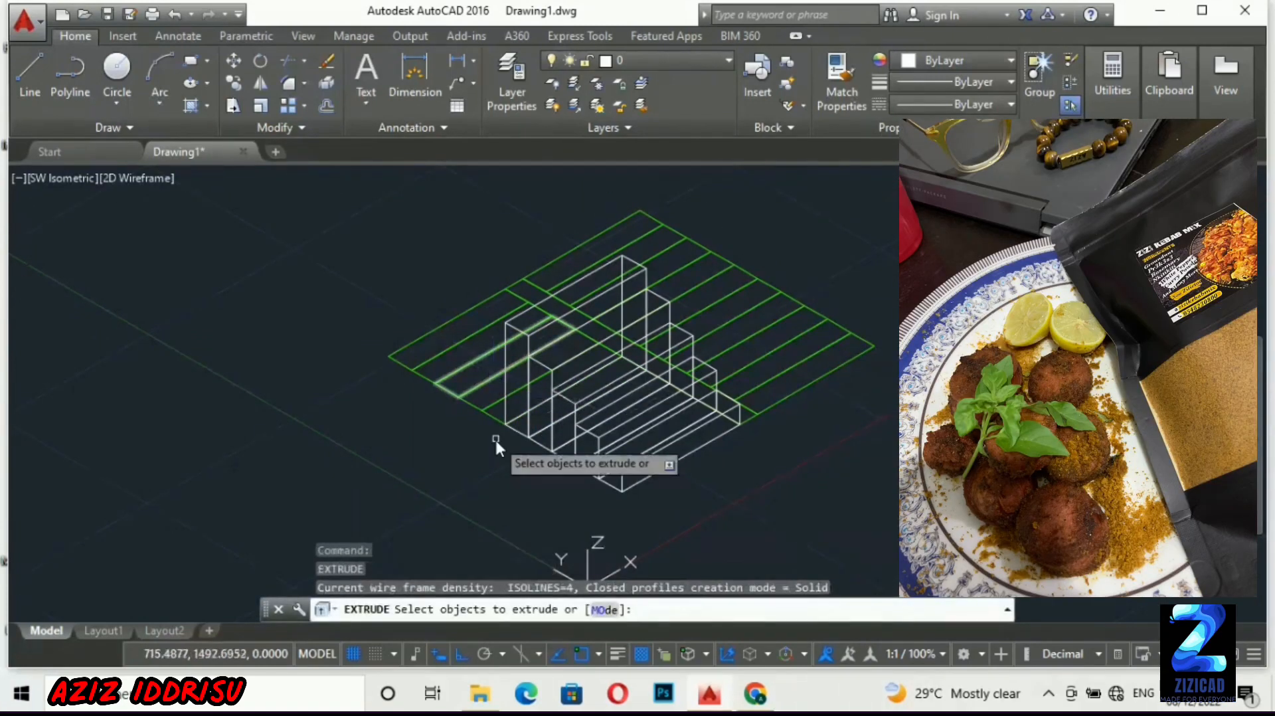
left_click(493, 408)
key("Return")
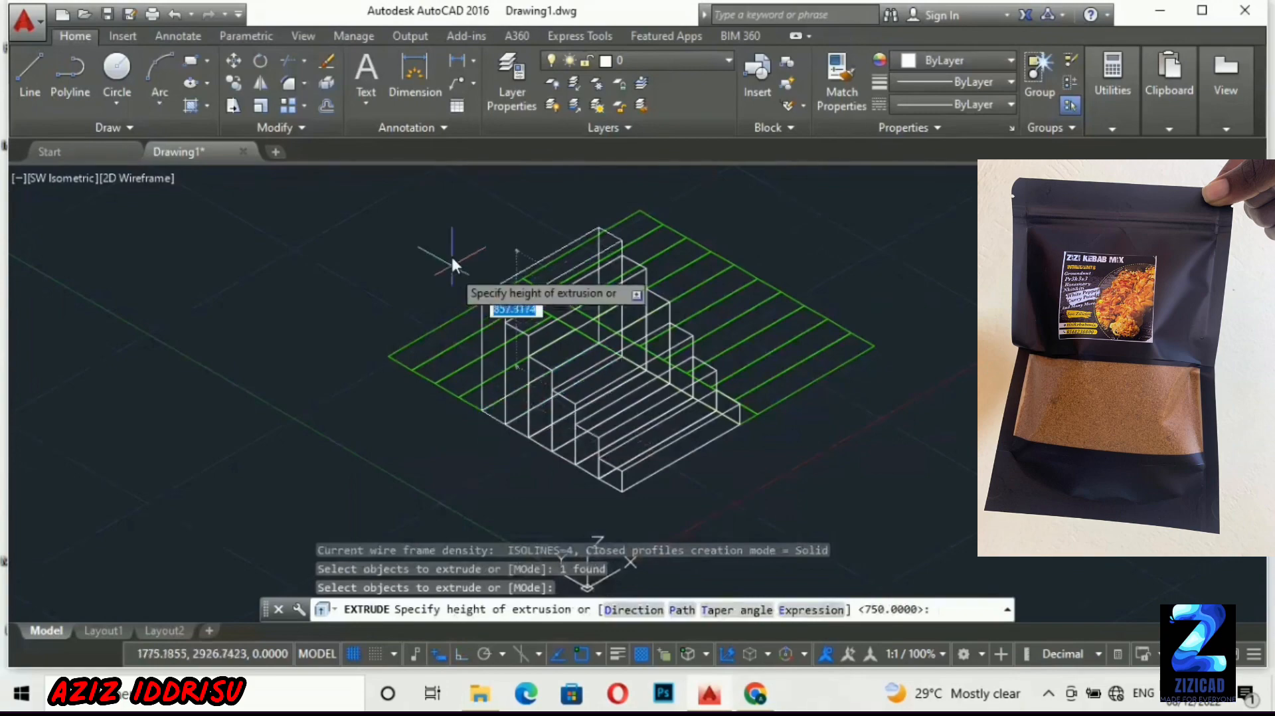
type("900")
key("Return")
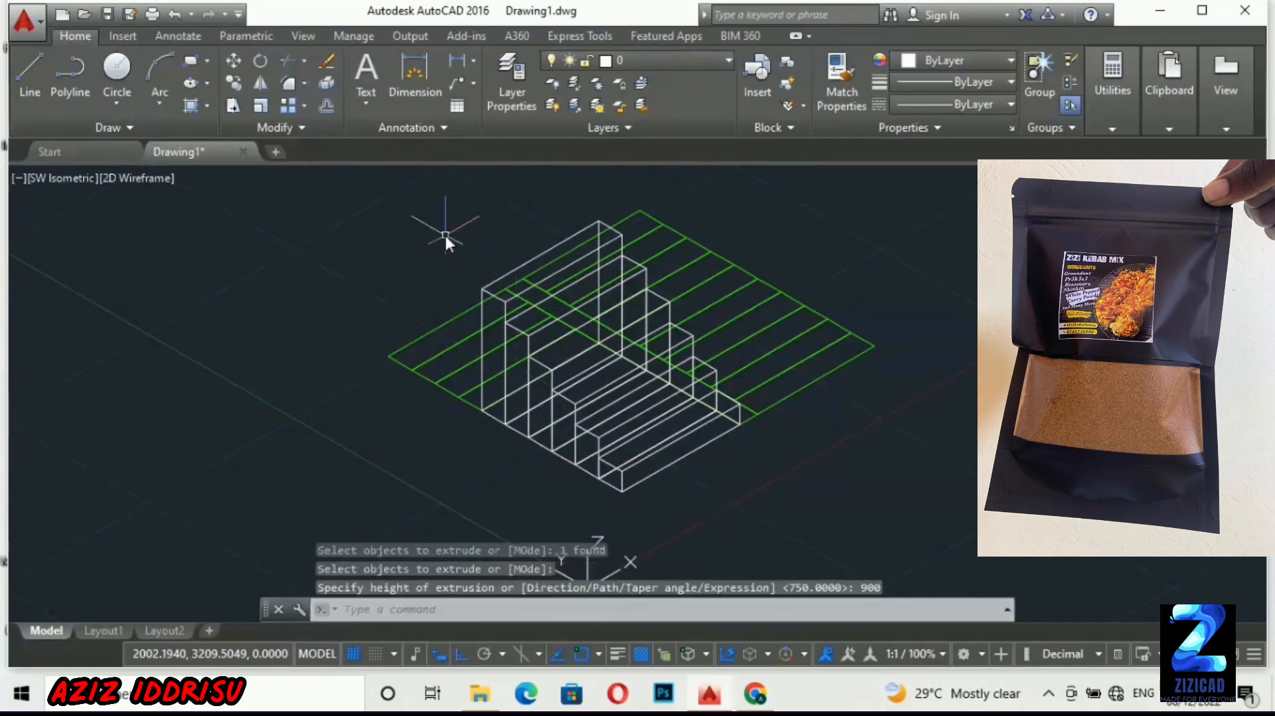
Extrude the seventh tread rectangle of the left flight to a height of 1050
key("Return")
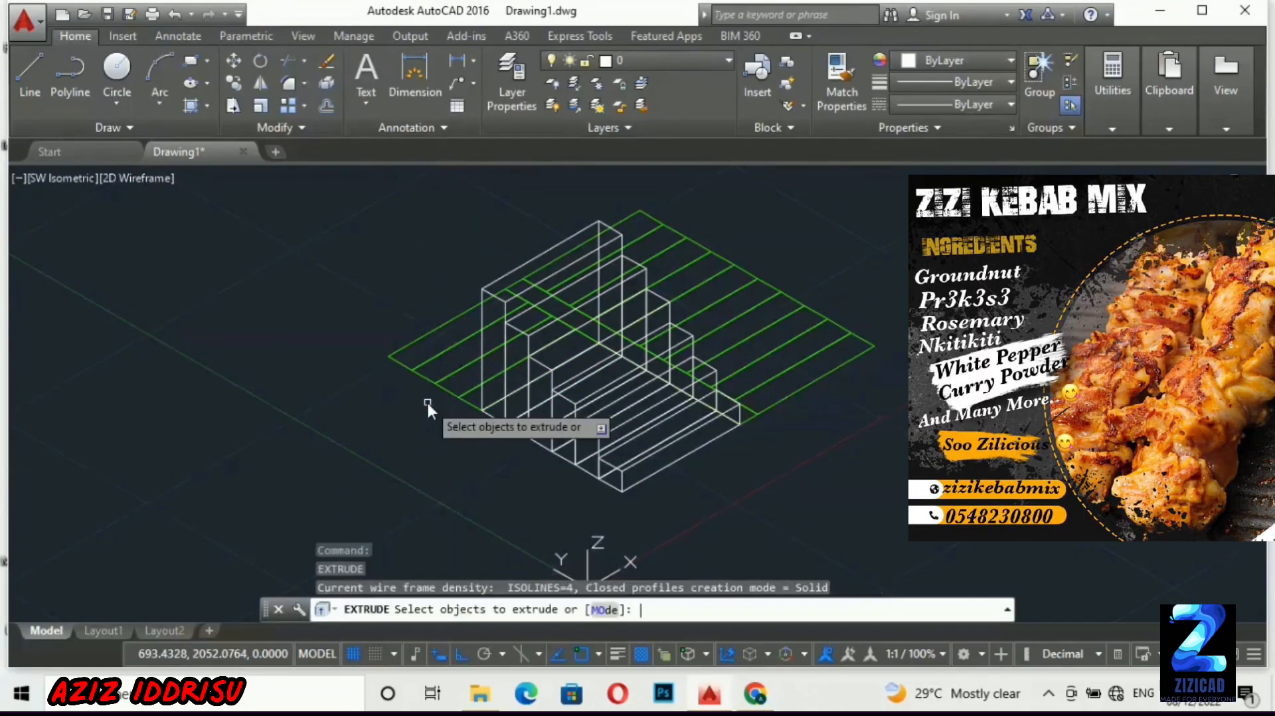
left_click(471, 404)
key("Return")
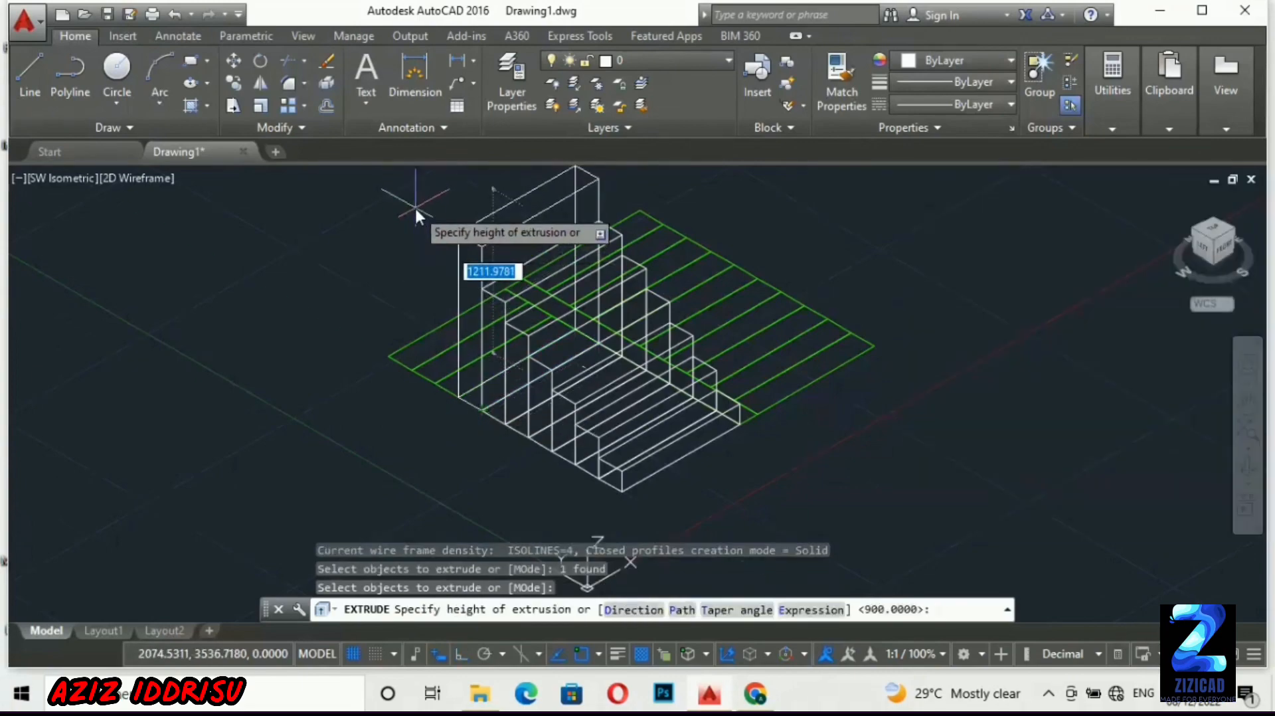
type("1050")
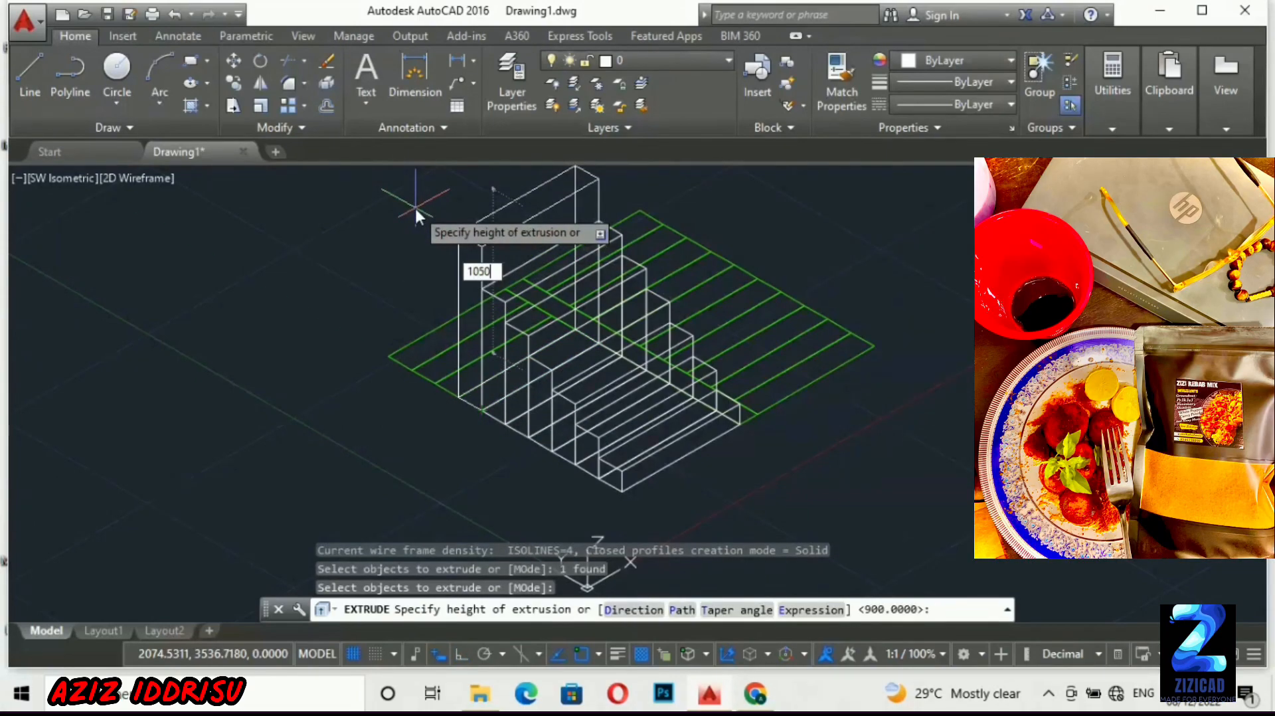
key("Return")
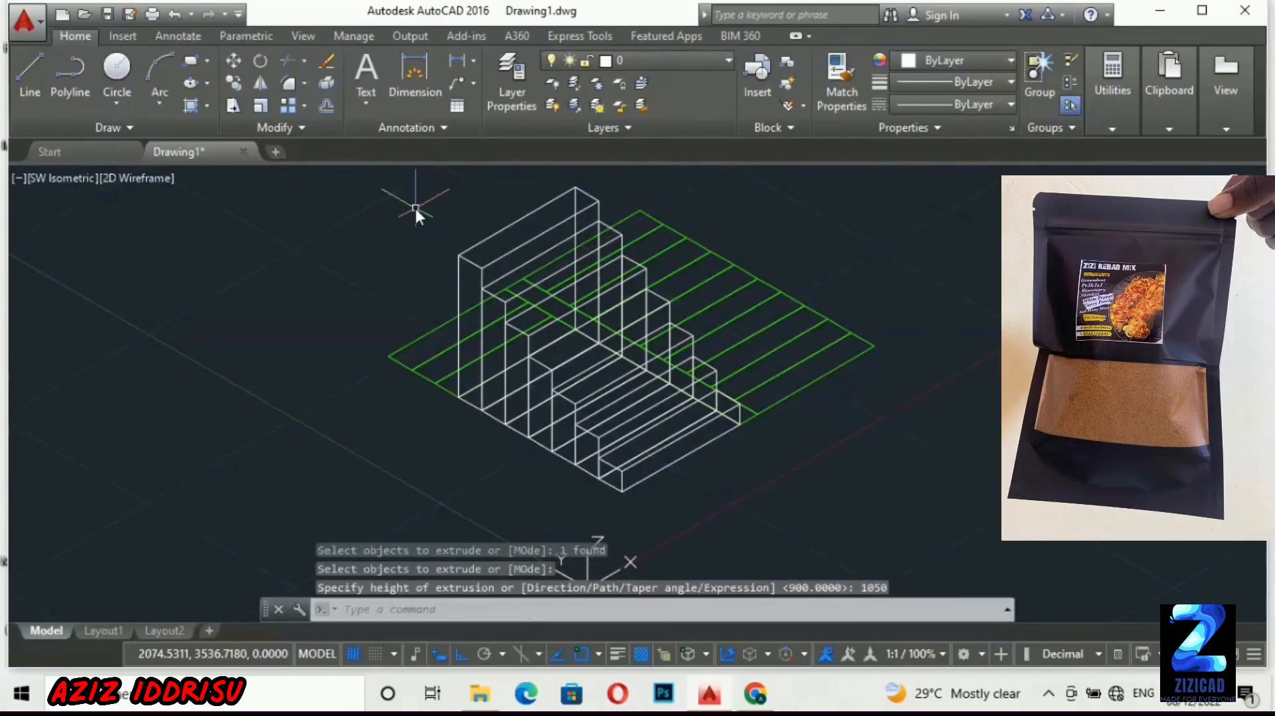
Extrude the eighth tread rectangle of the left flight to a height of 1200
key("Return")
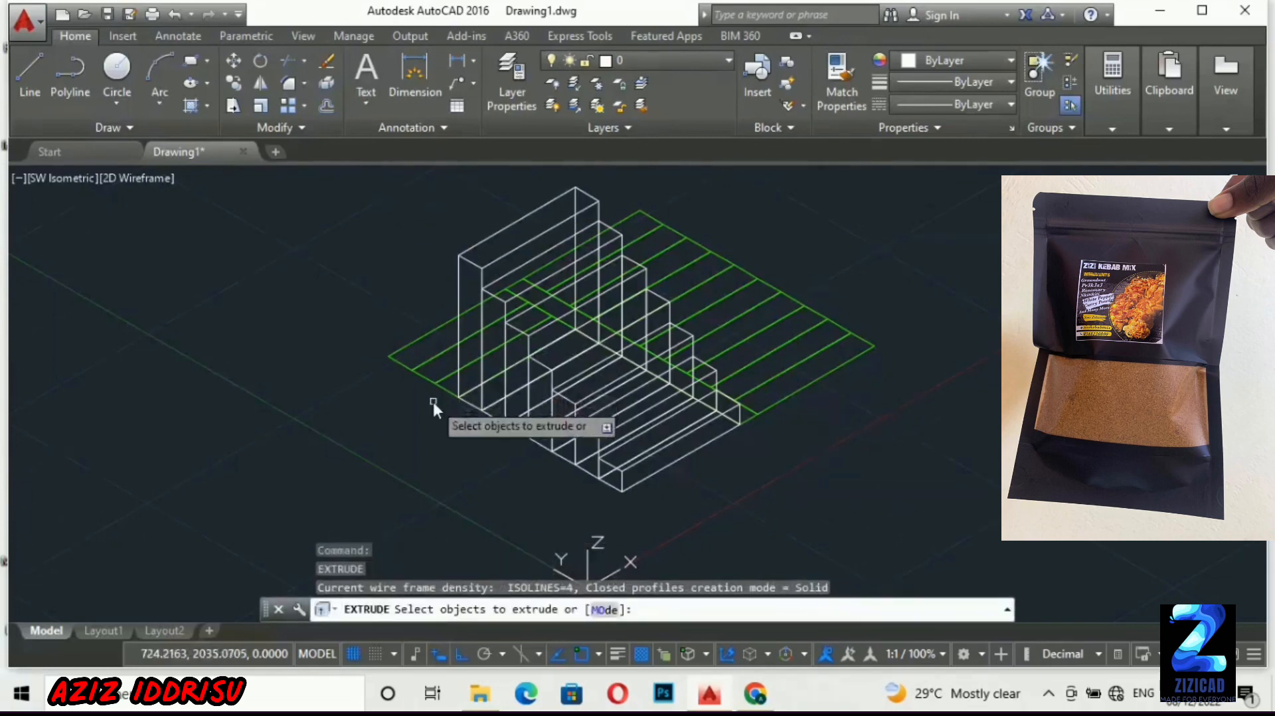
left_click(446, 390)
key("Return")
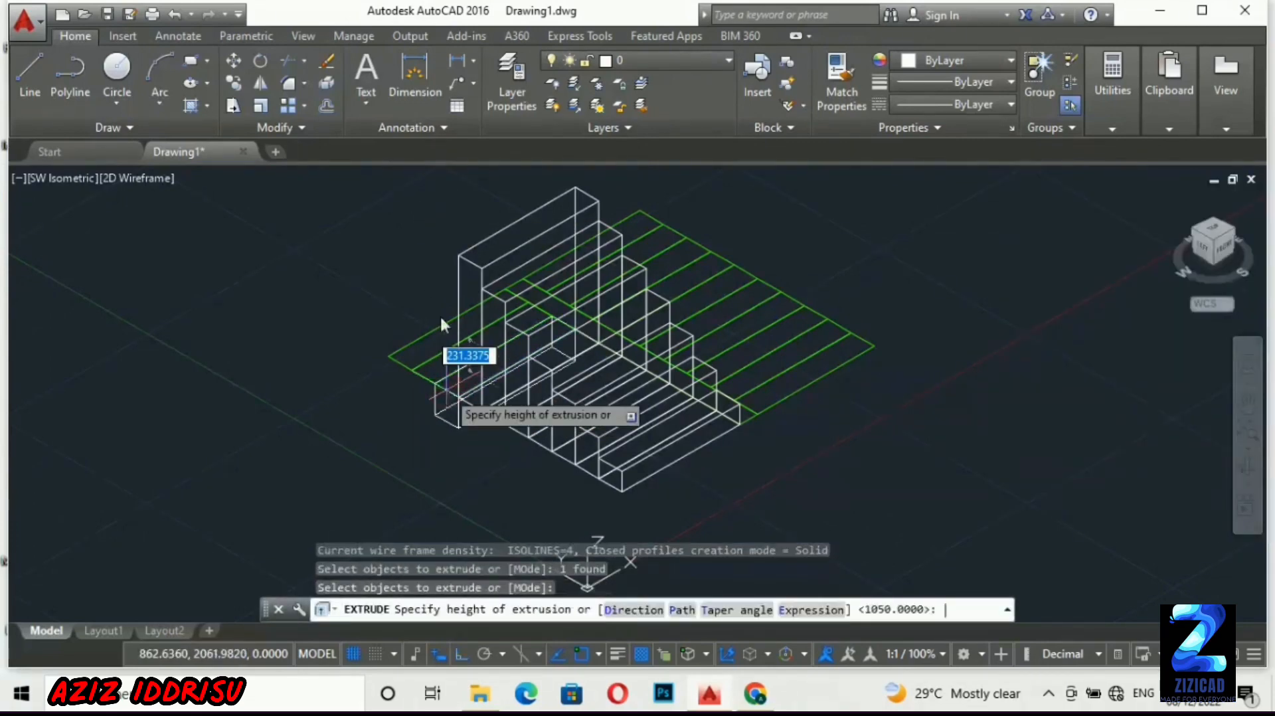
type("1200")
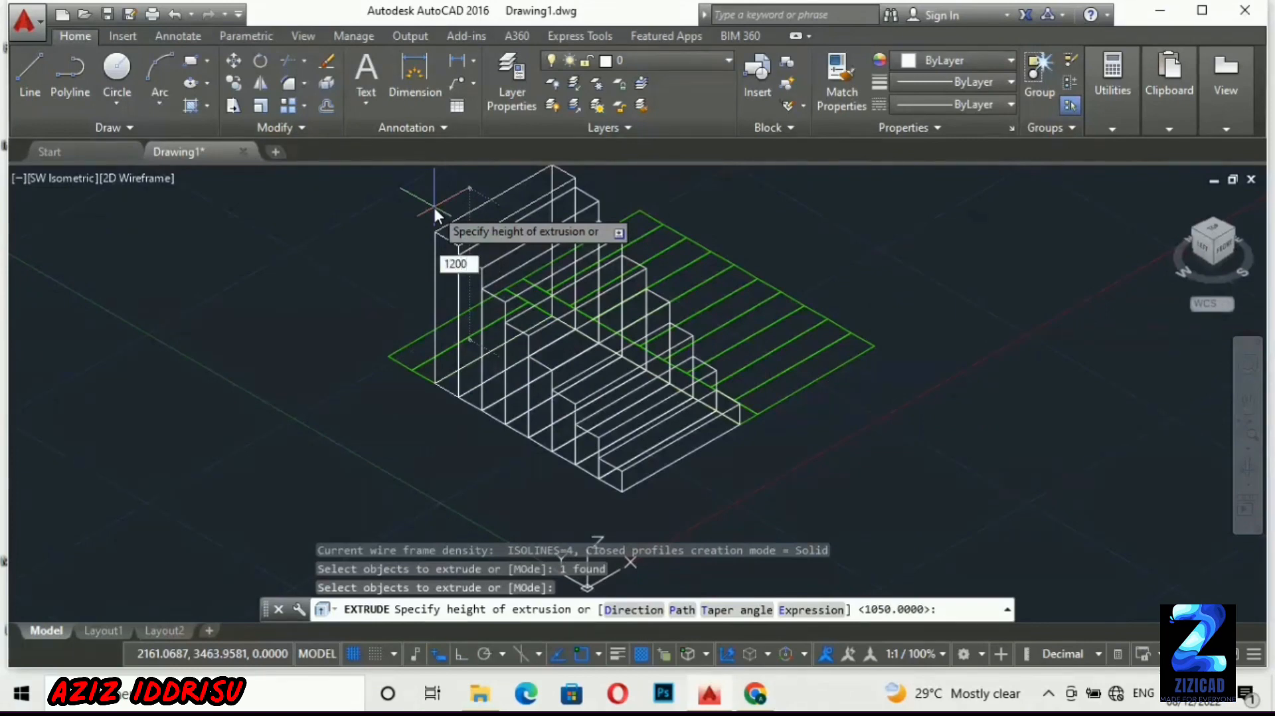
key("Return")
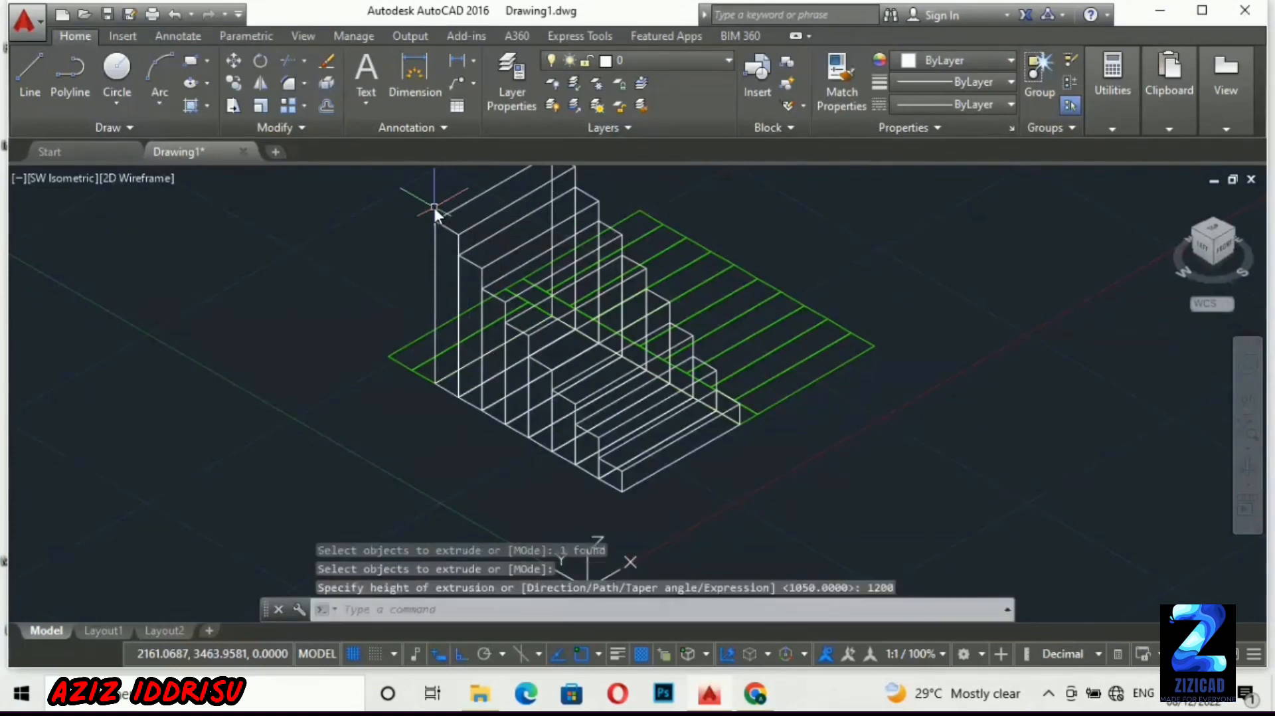
Extrude the ninth tread rectangle of the left flight to a height of 1350
key("Return")
left_click(423, 383)
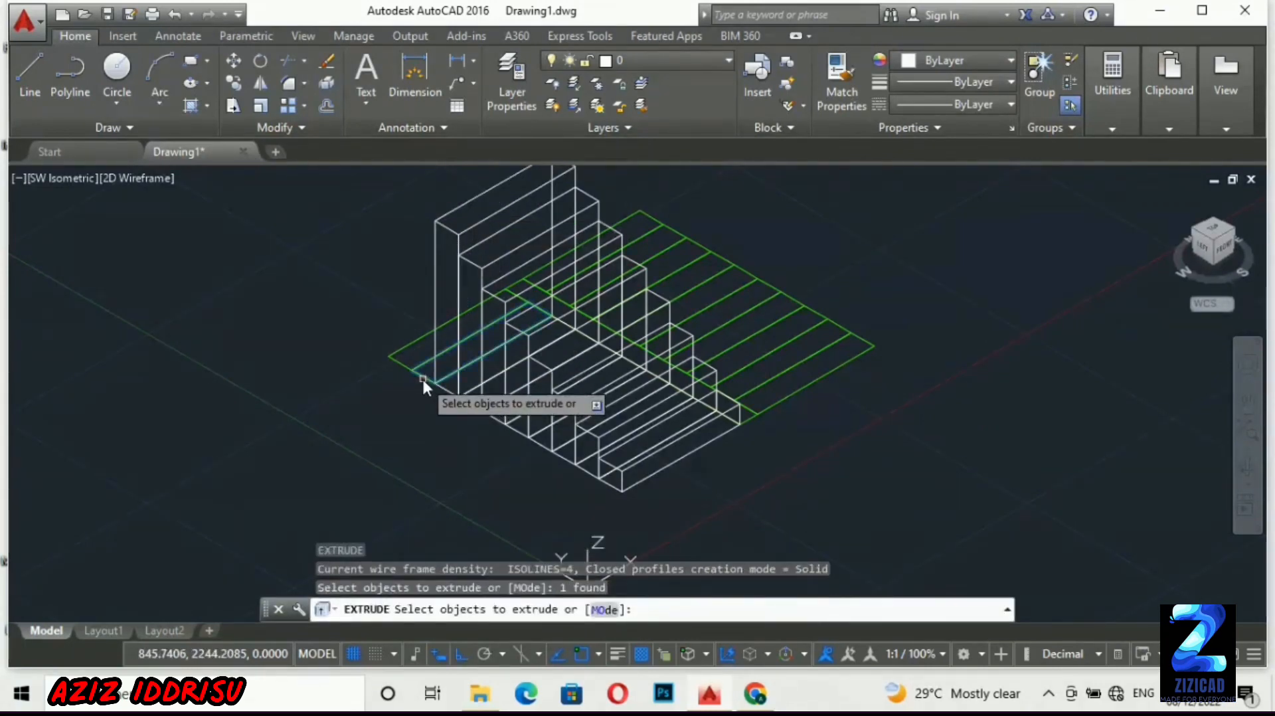
key("Return")
scroll(421, 418, "down", 2)
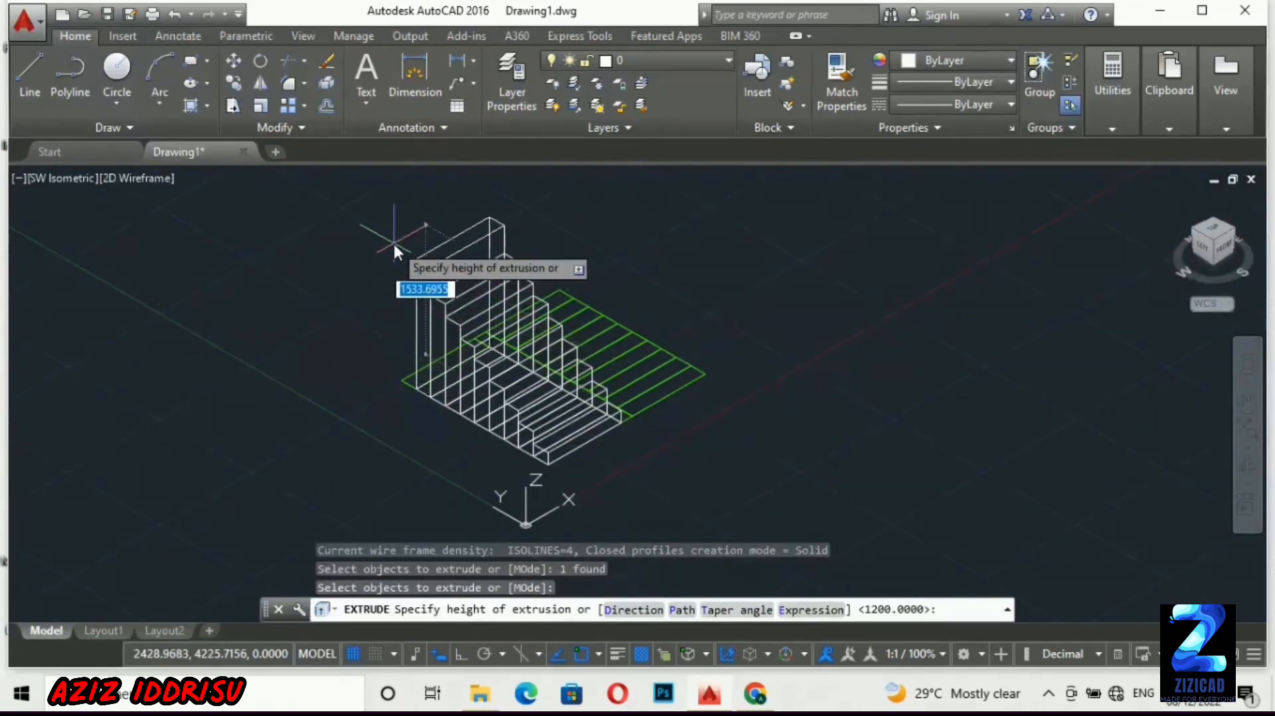
type("1350")
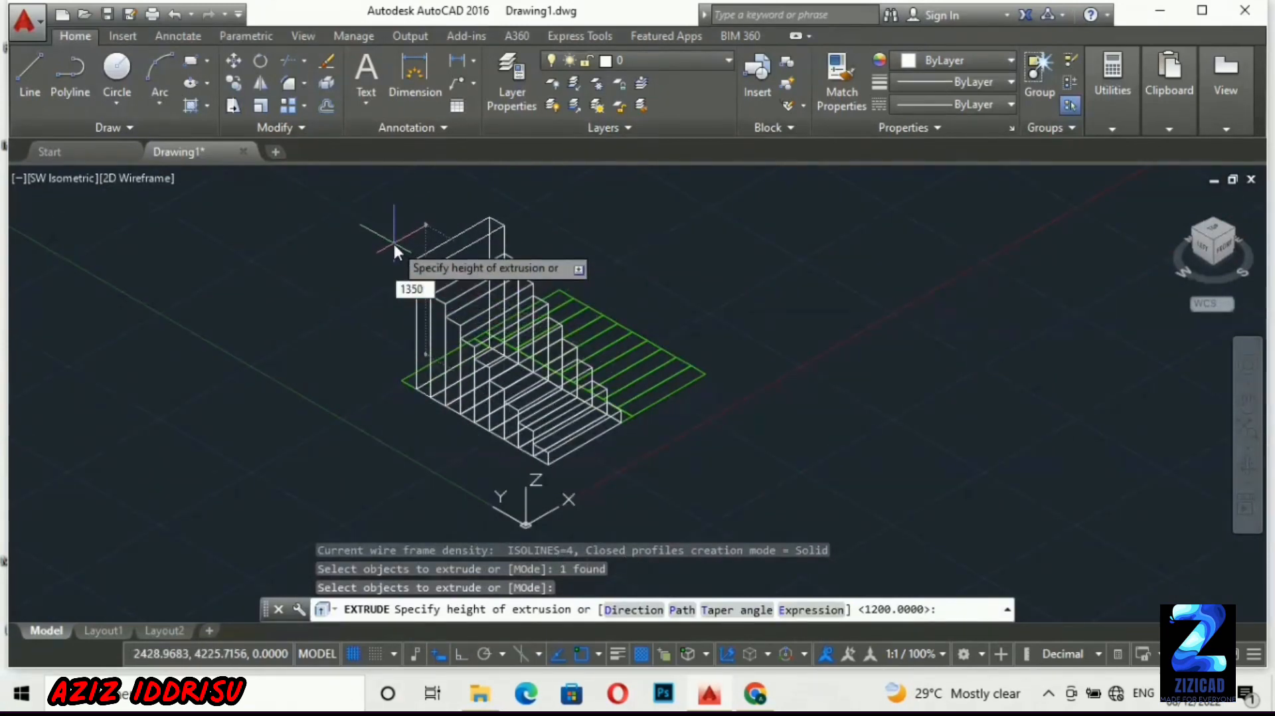
key("Return")
Extrude the tenth and last tread rectangle, at the far end of the left flight, to a height of 1500
key("Return")
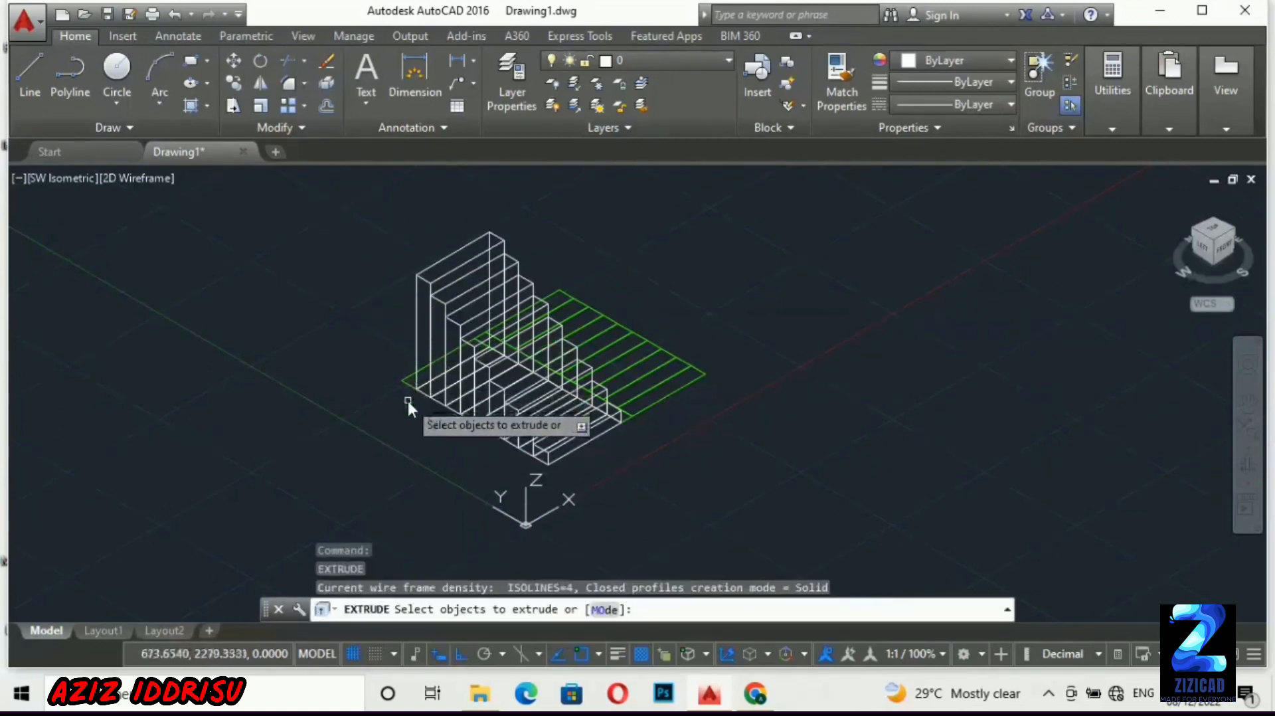
left_click(405, 382)
key("Return")
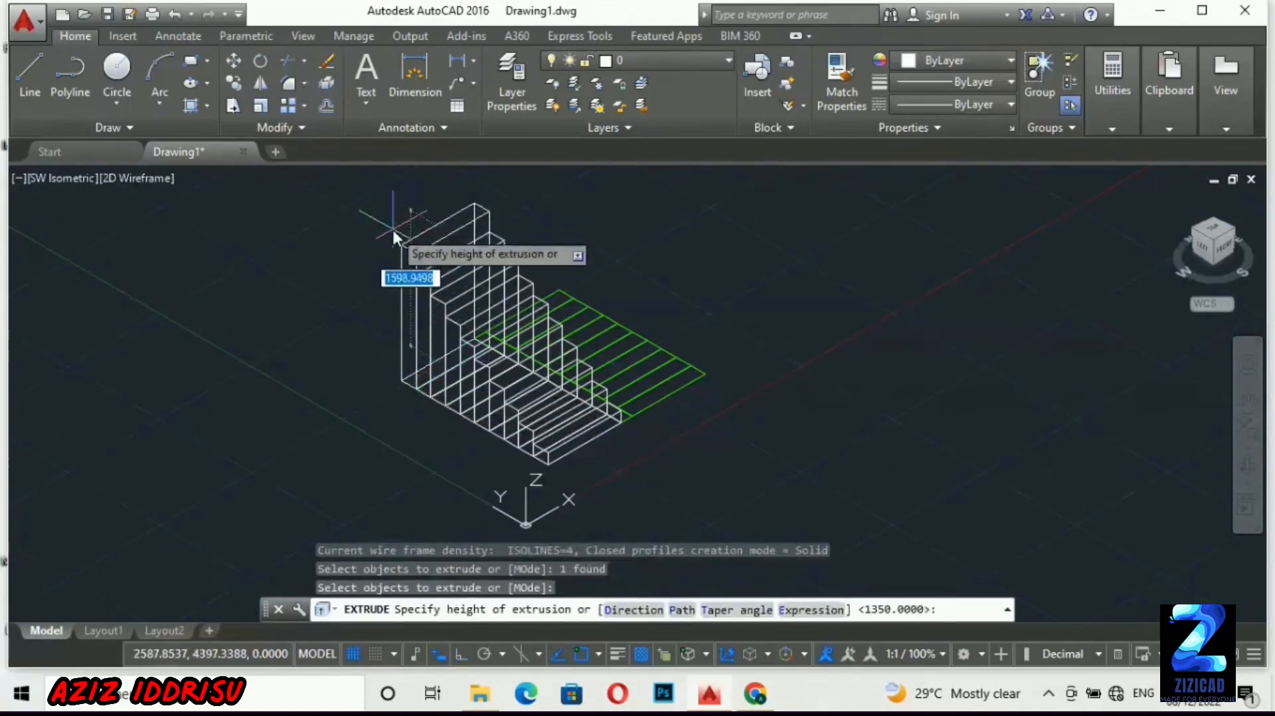
type("1500")
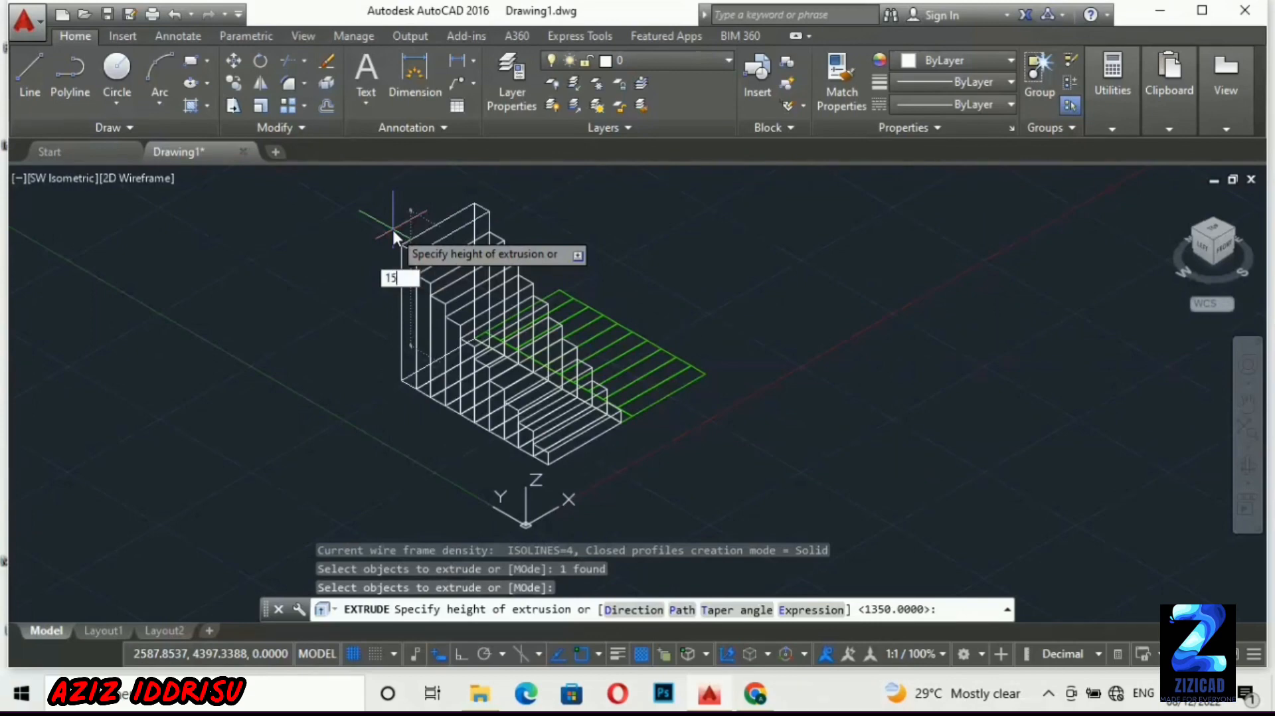
key("Return")
key("Escape")
key("Escape")
key("Escape")
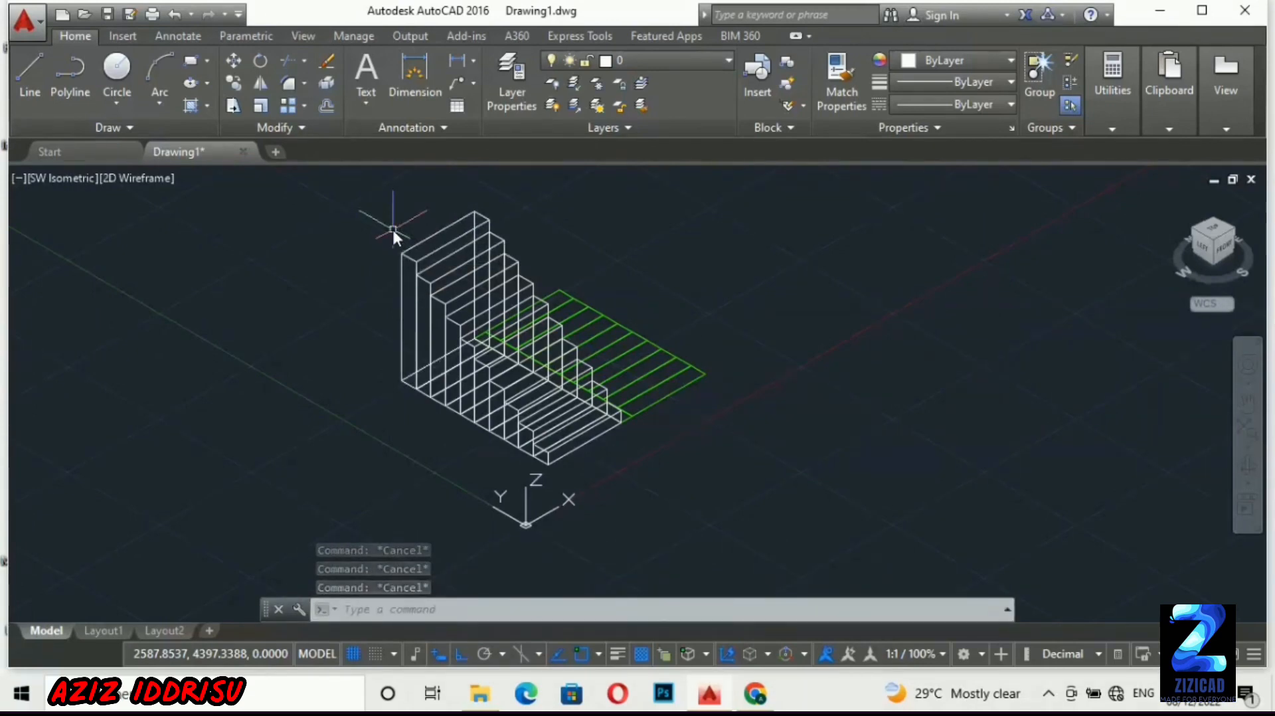
scroll(504, 438, "up", 2)
scroll(504, 435, "down", 4)
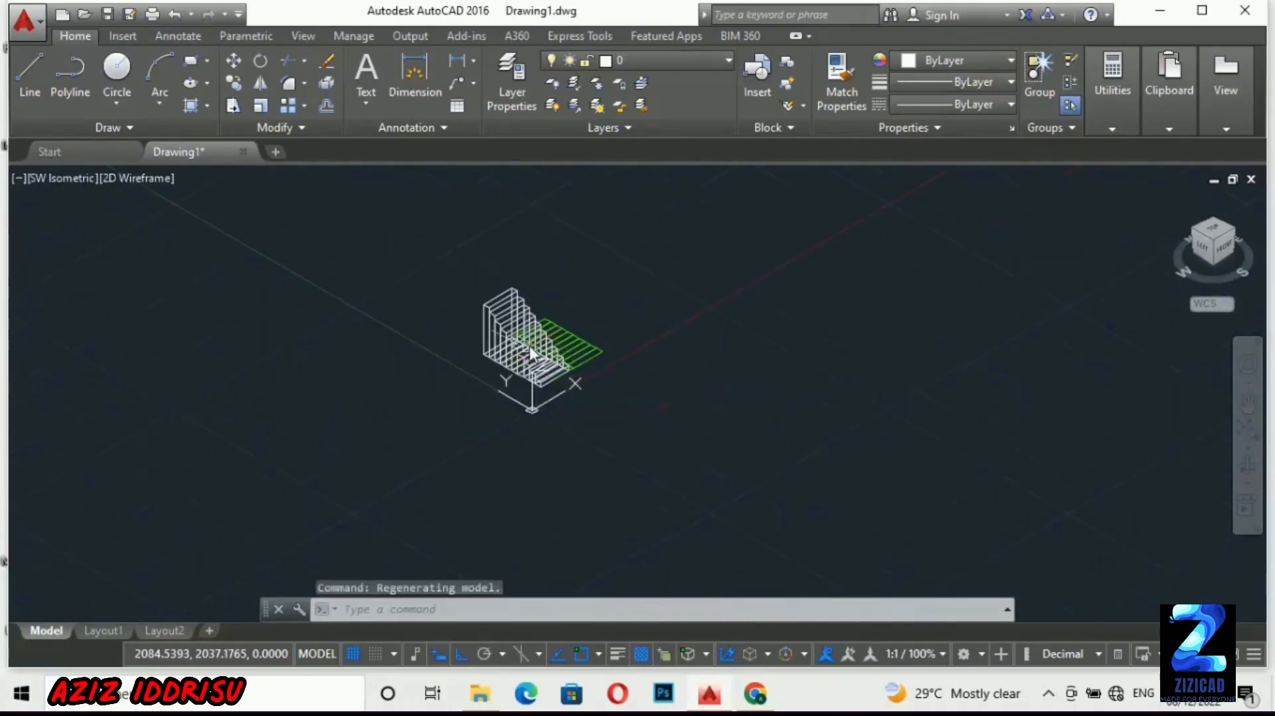
Draw a closed polyline for the landing, 800 deep beyond the tenth step and spanning the width of both flights
scroll(507, 287, "up", 2)
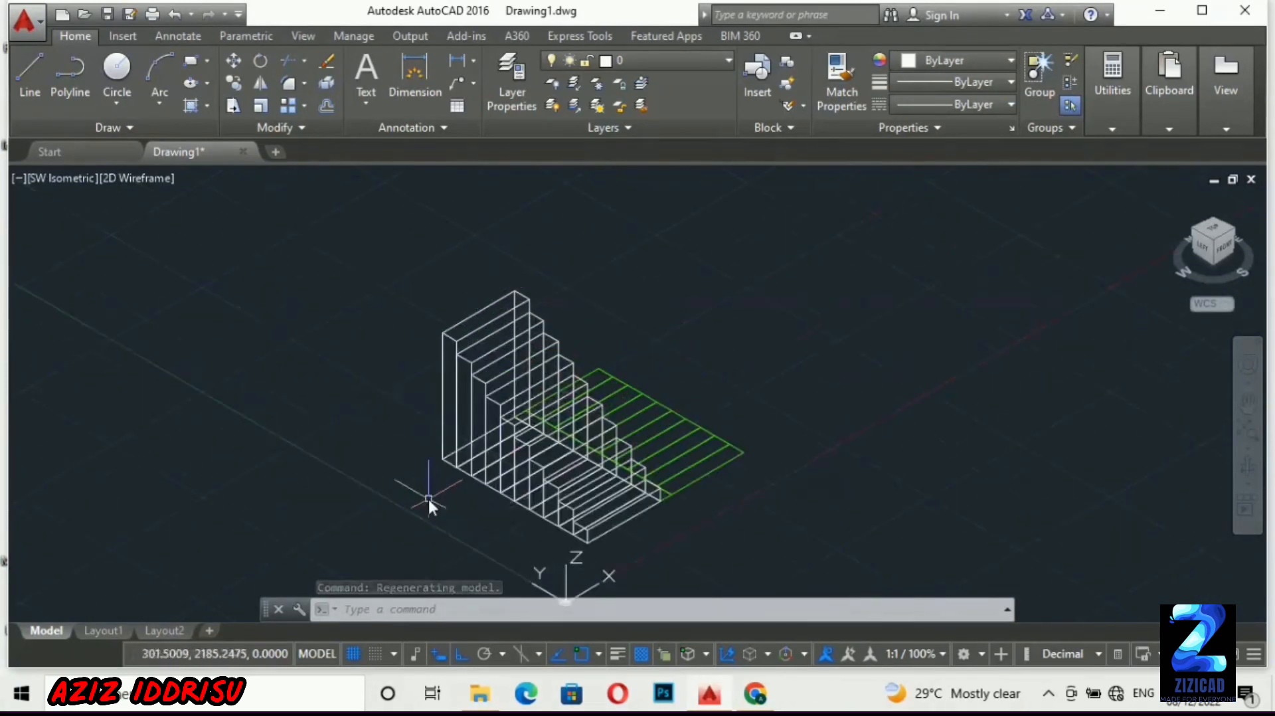
type("pl")
key("Return")
left_click(440, 458)
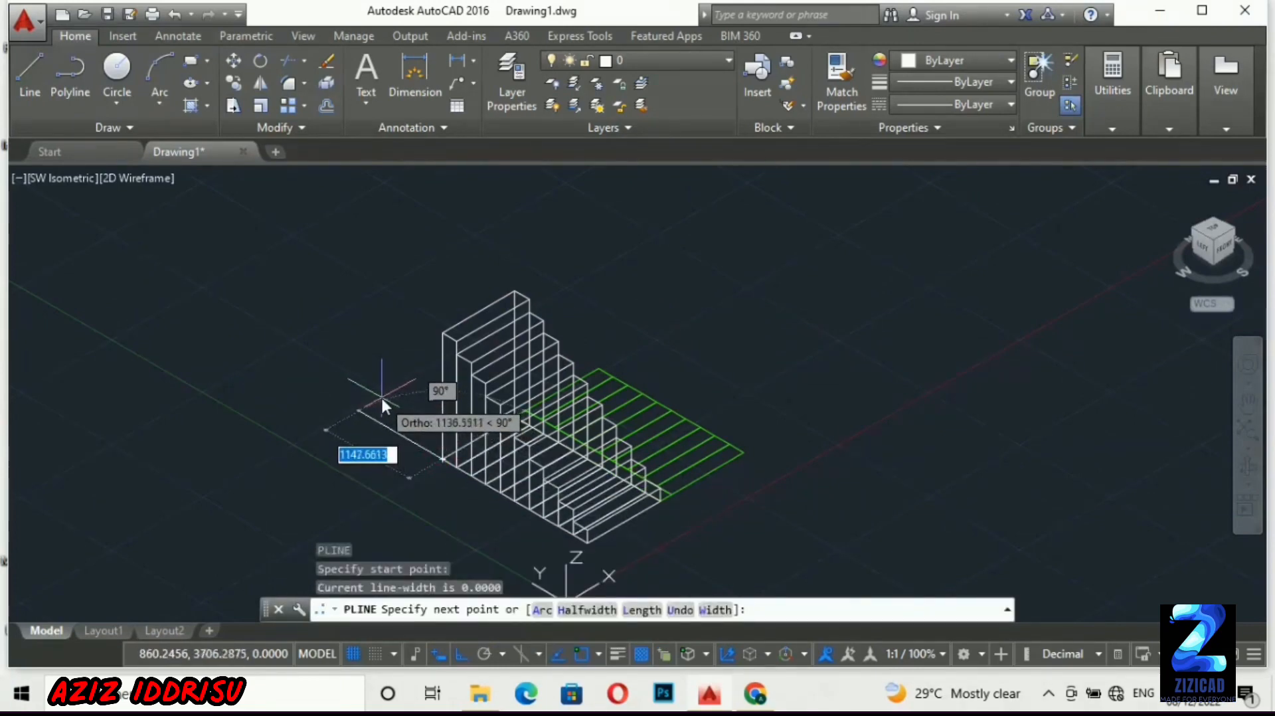
type("800")
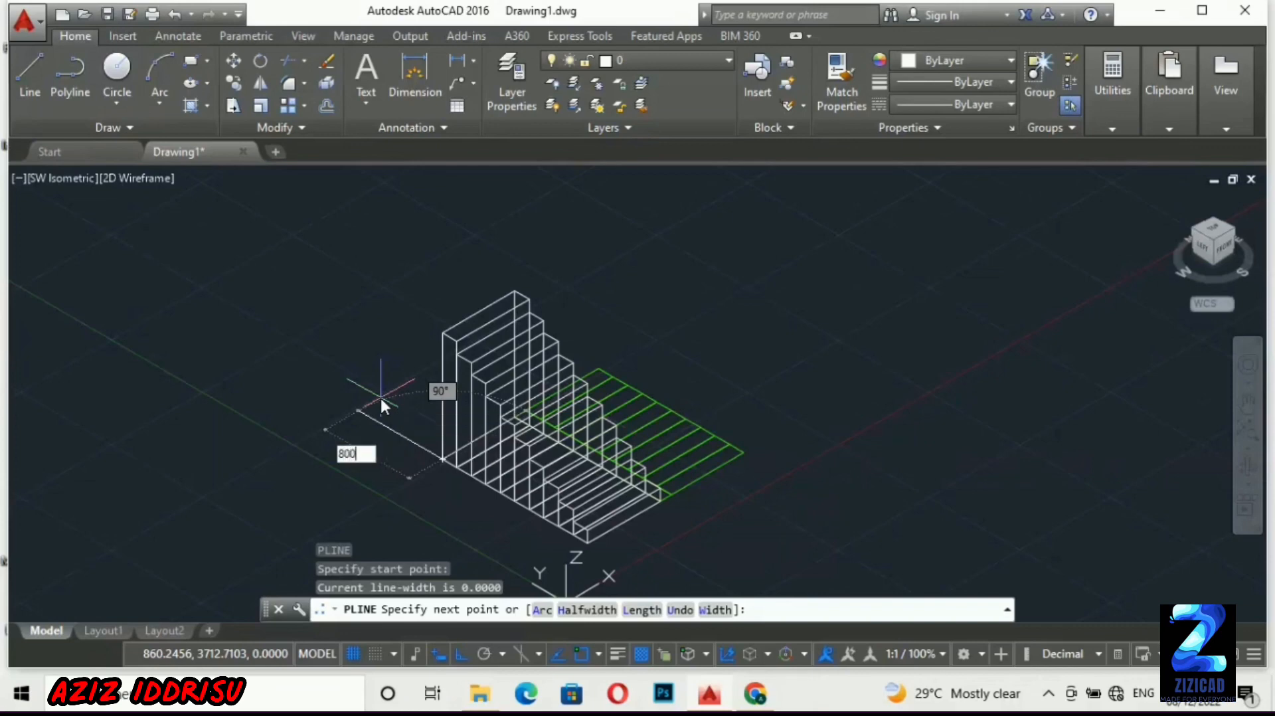
key("Return")
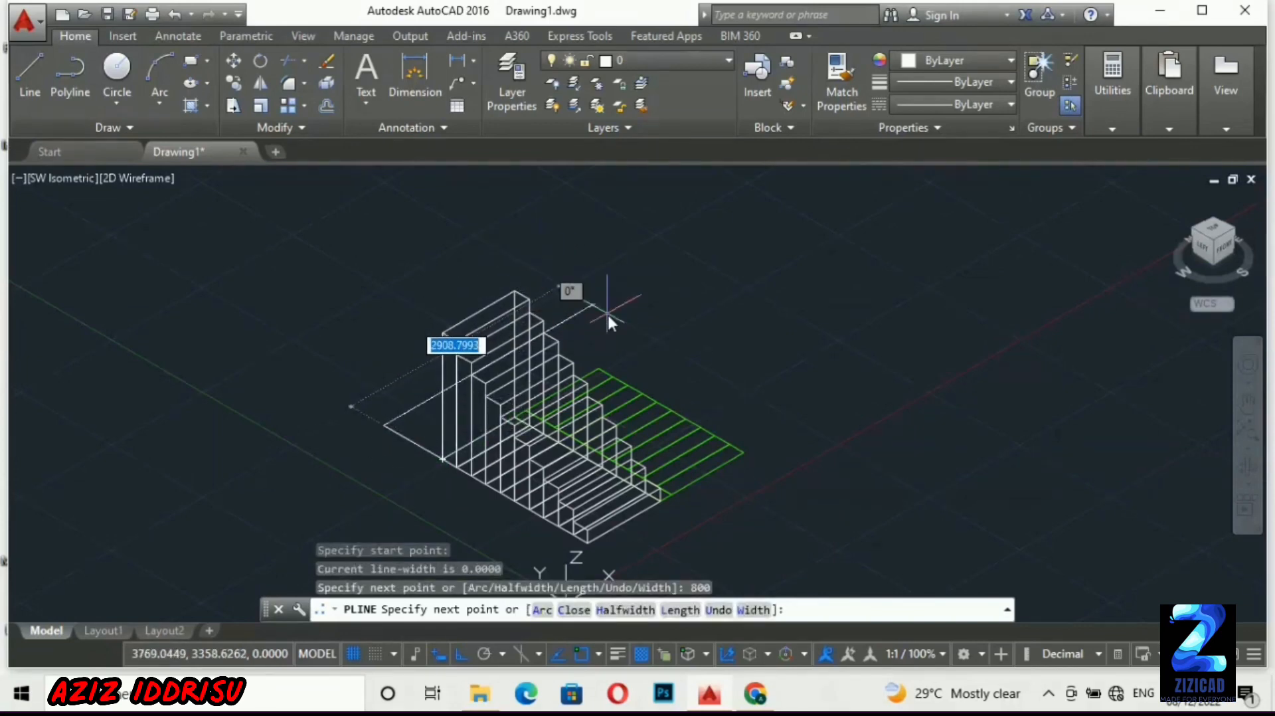
left_click(564, 346)
scroll(598, 366, "up", 5)
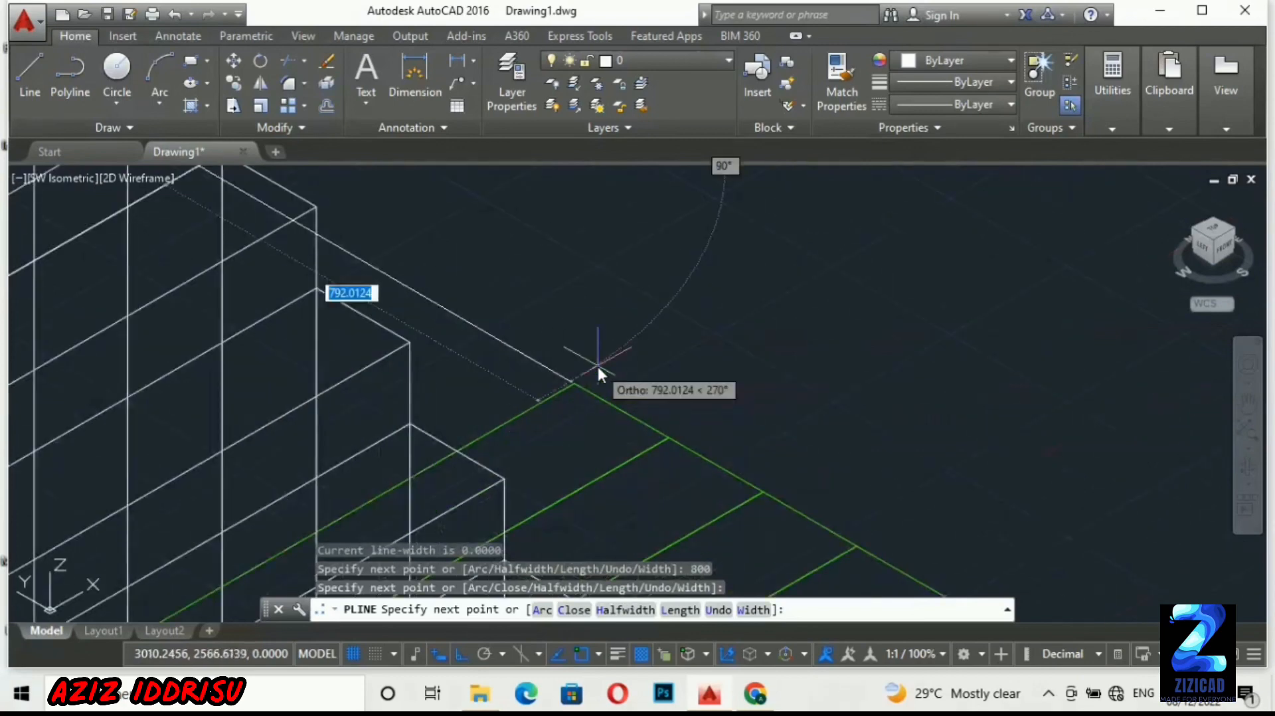
left_click(577, 385)
type("c")
key("Return")
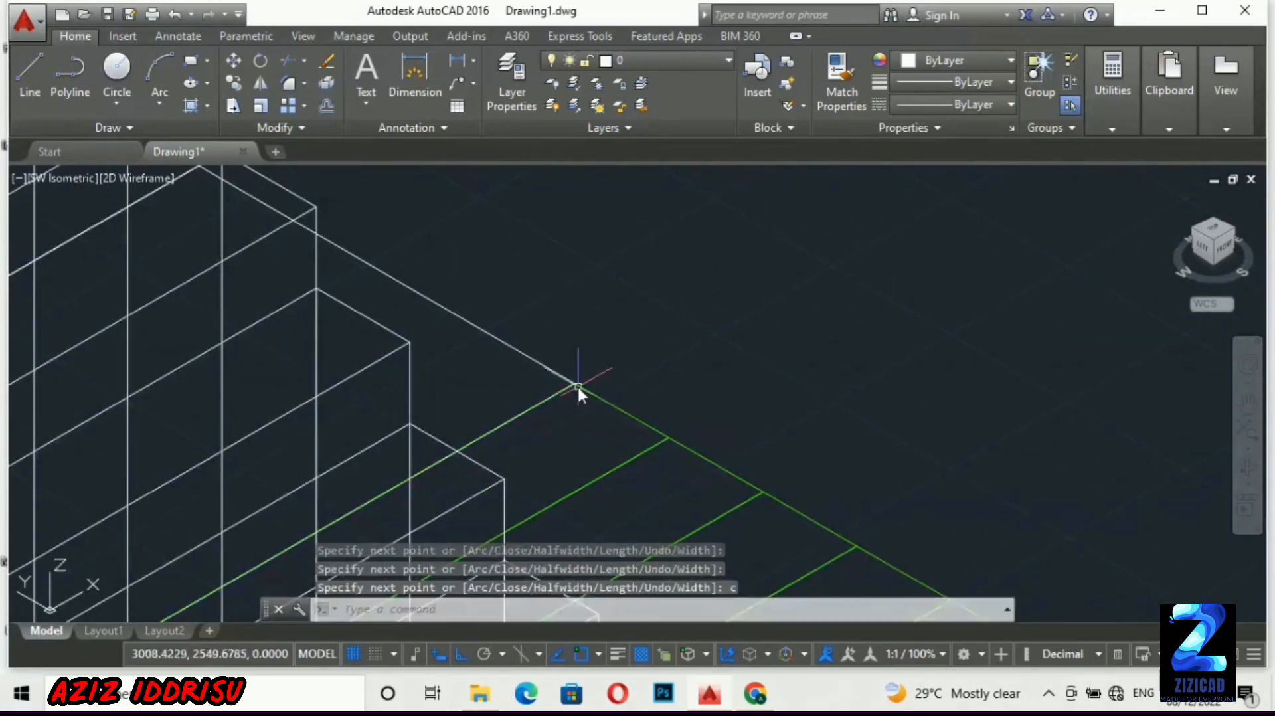
scroll(831, 347, "down", 5)
scroll(456, 335, "down", 3)
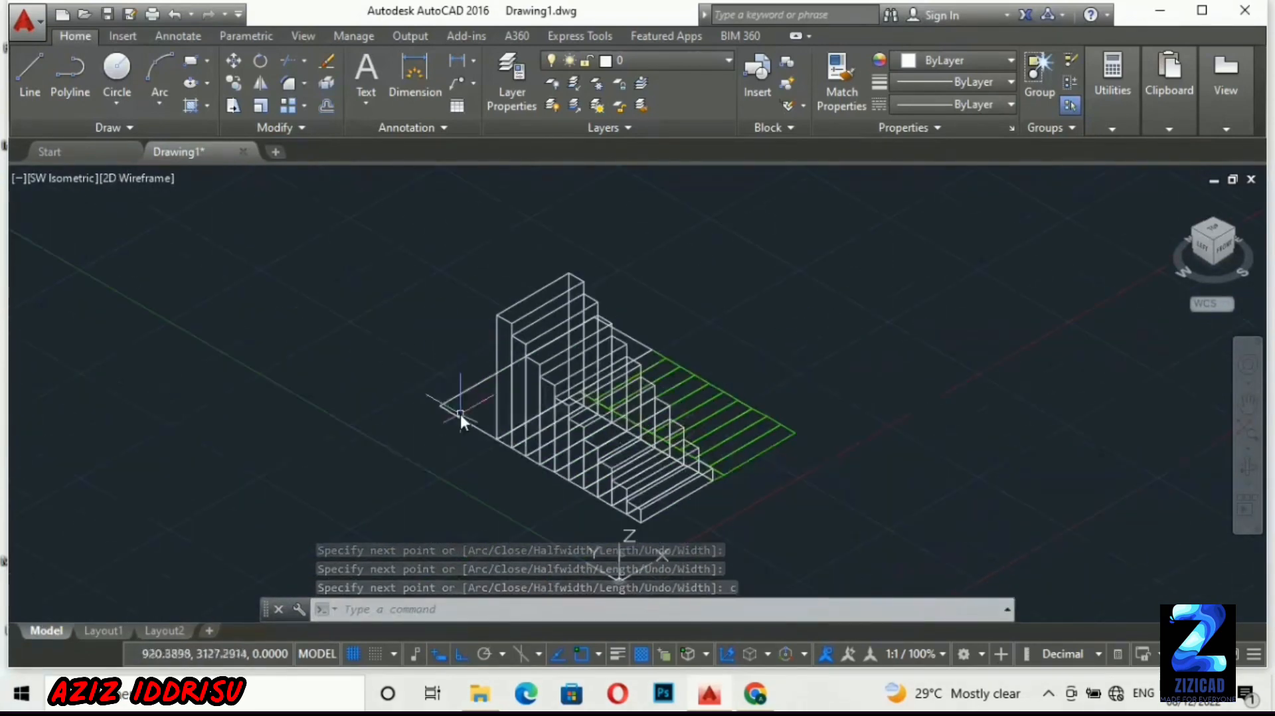
left_click(457, 413)
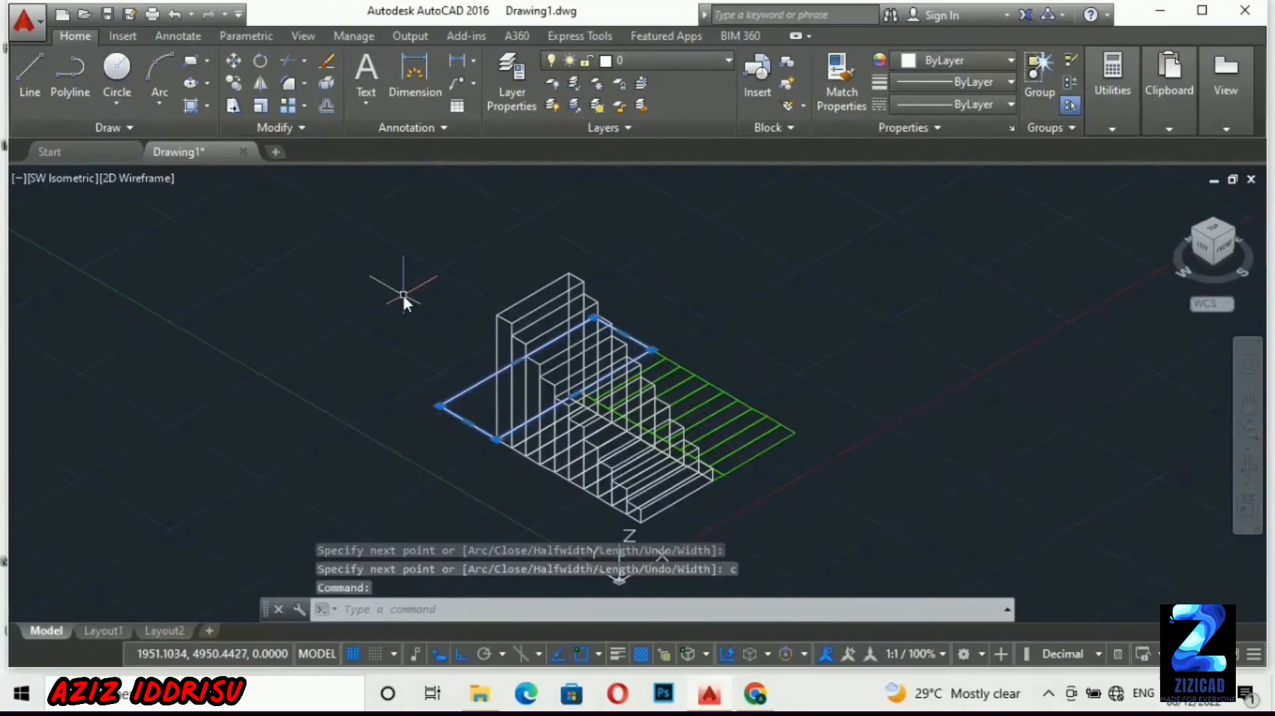
key("Escape")
key("Escape")
key("Escape")
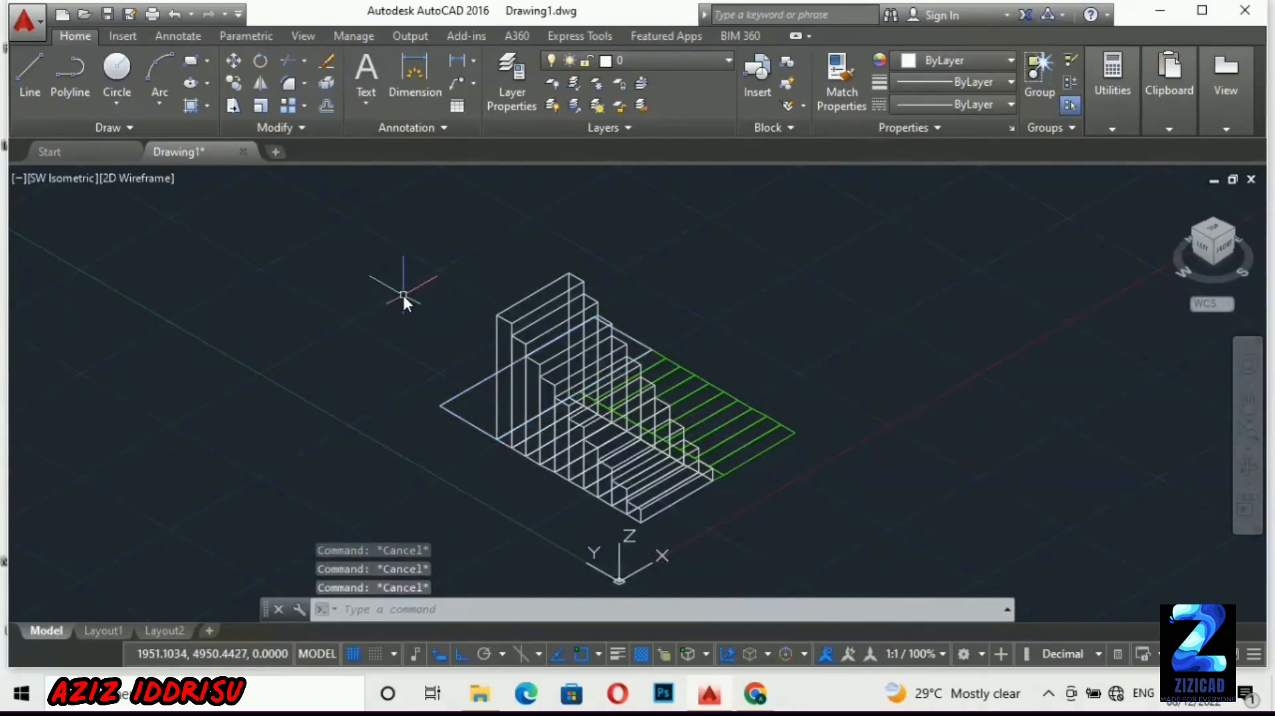
Extrude the landing rectangle to a height of 1650
type("EXT")
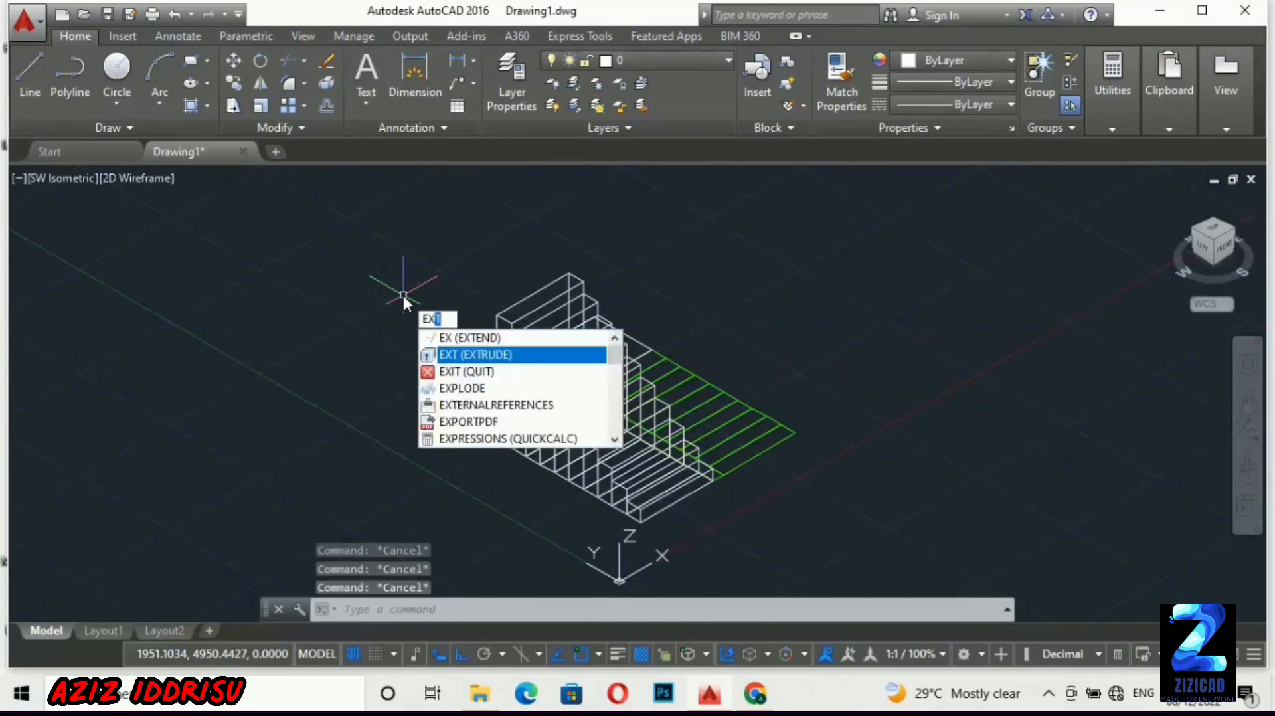
key("Return")
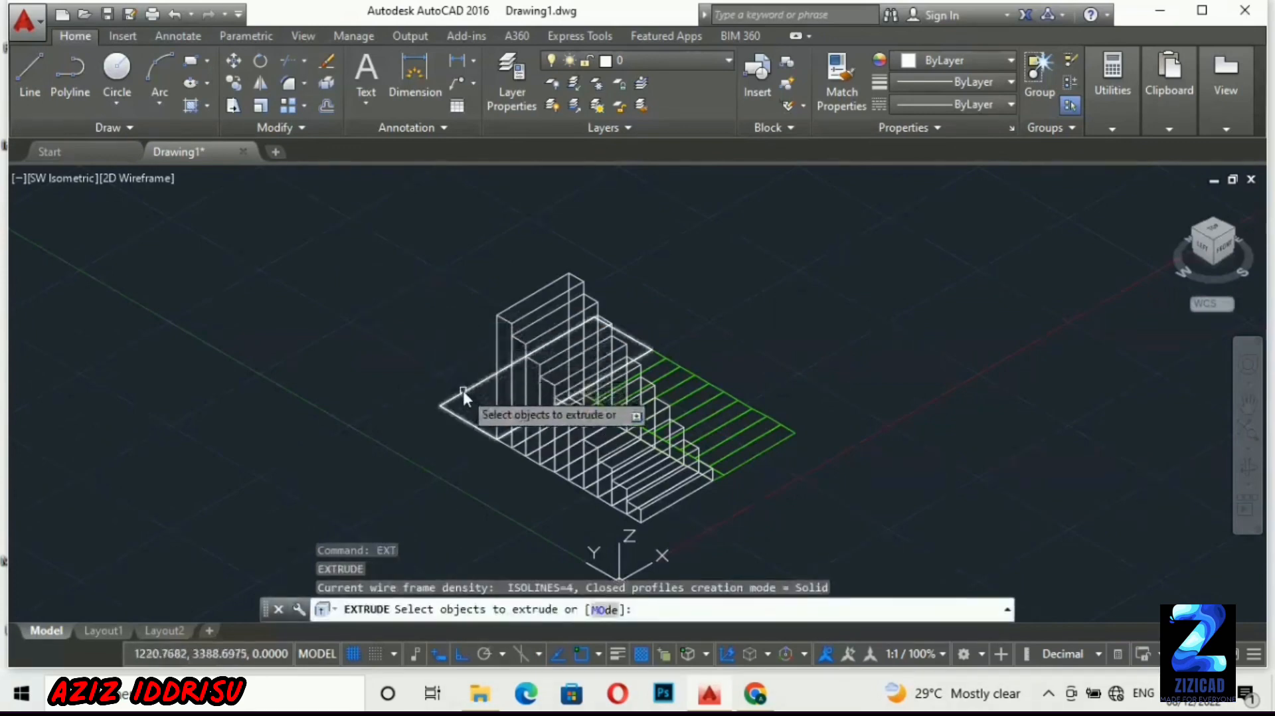
left_click(462, 389)
key("Return")
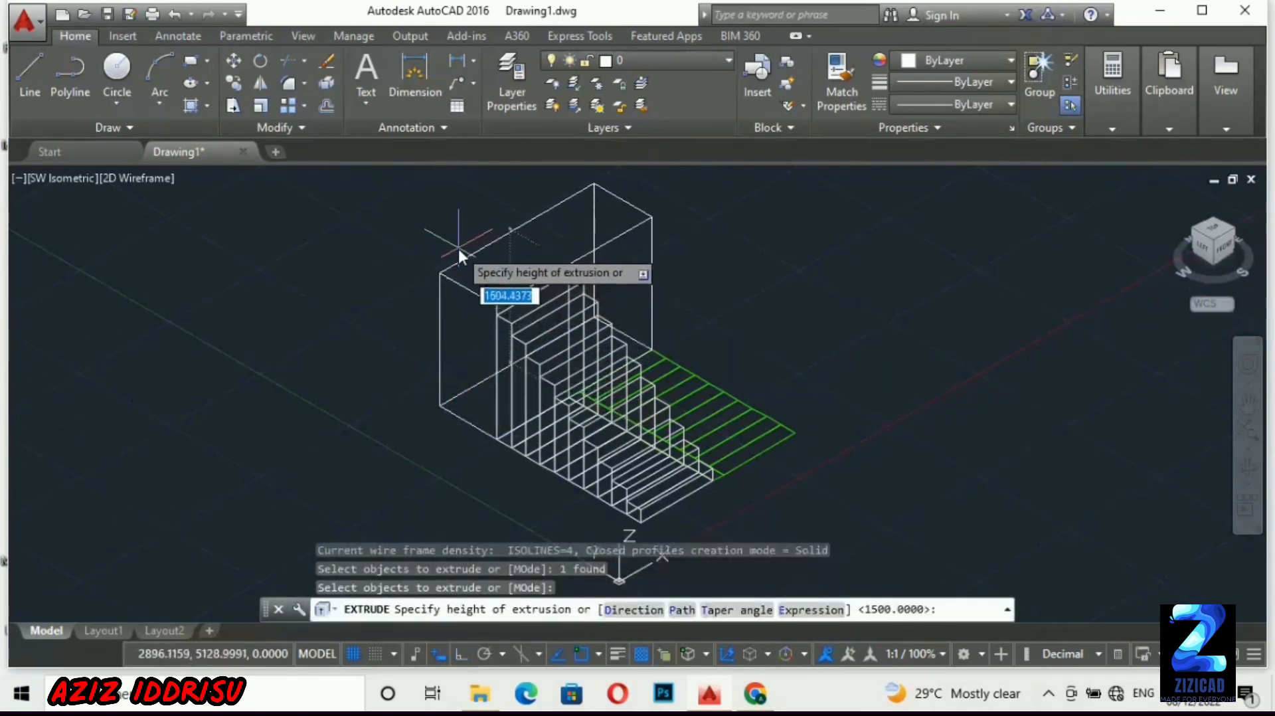
type("1650")
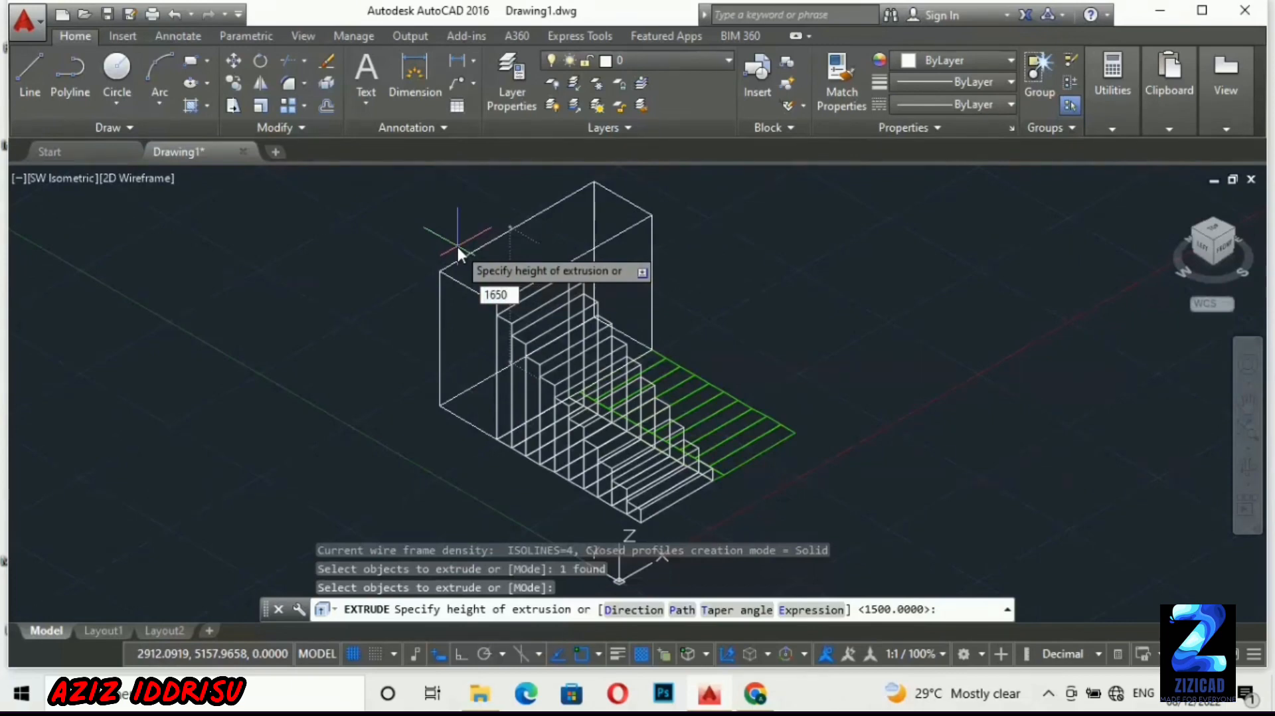
key("Return")
key("Escape")
key("Escape")
key("Escape")
Union the ten extruded steps of the left flight with the landing block into one solid
type("UNI")
key("Return")
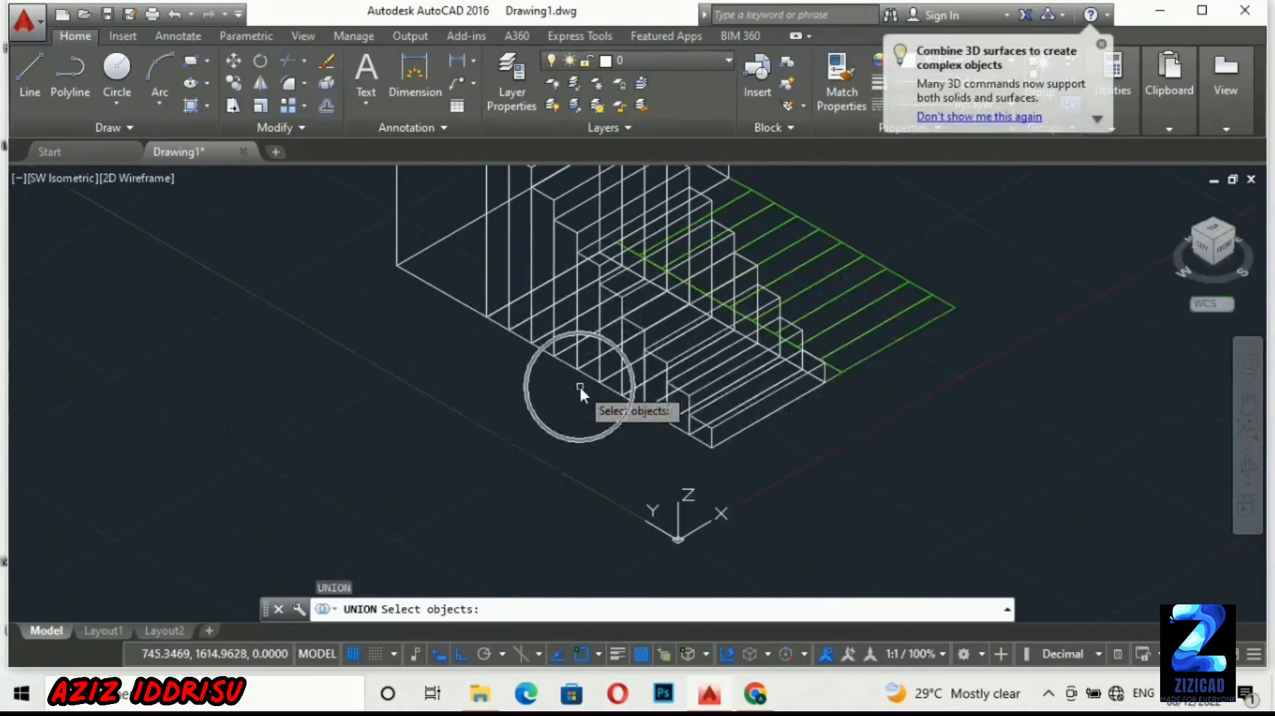
left_click(719, 451)
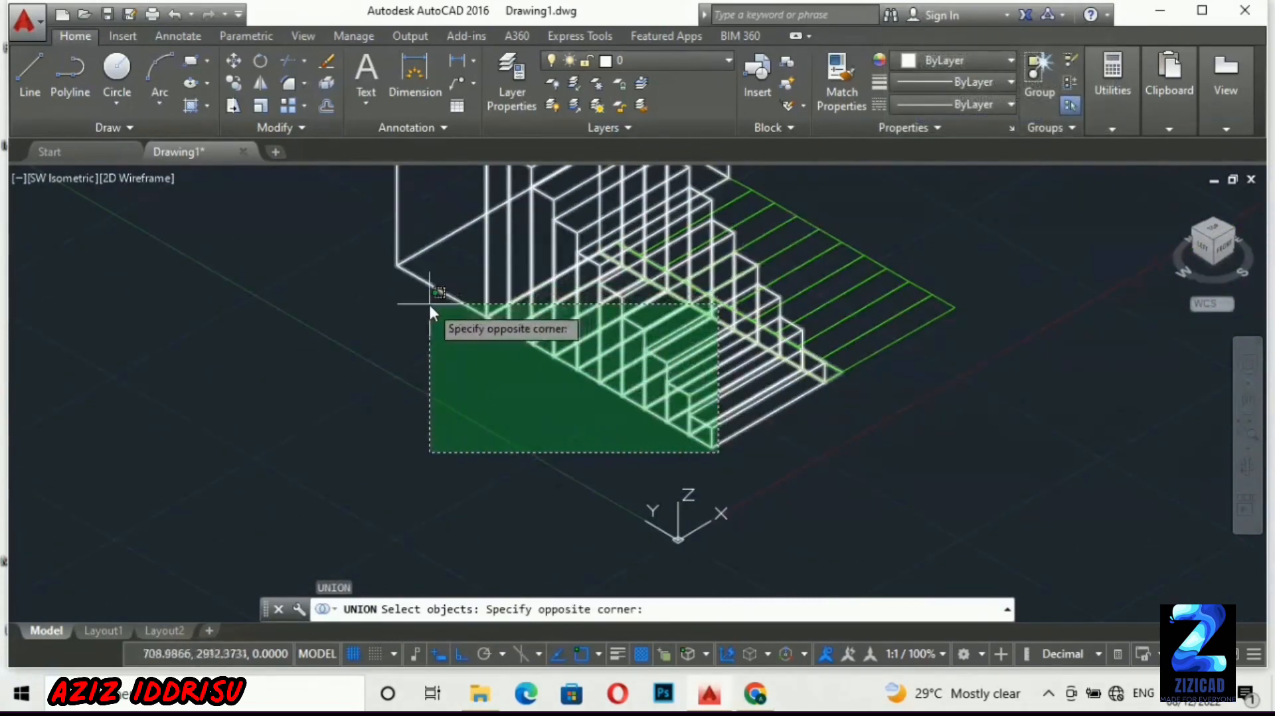
left_click(413, 328)
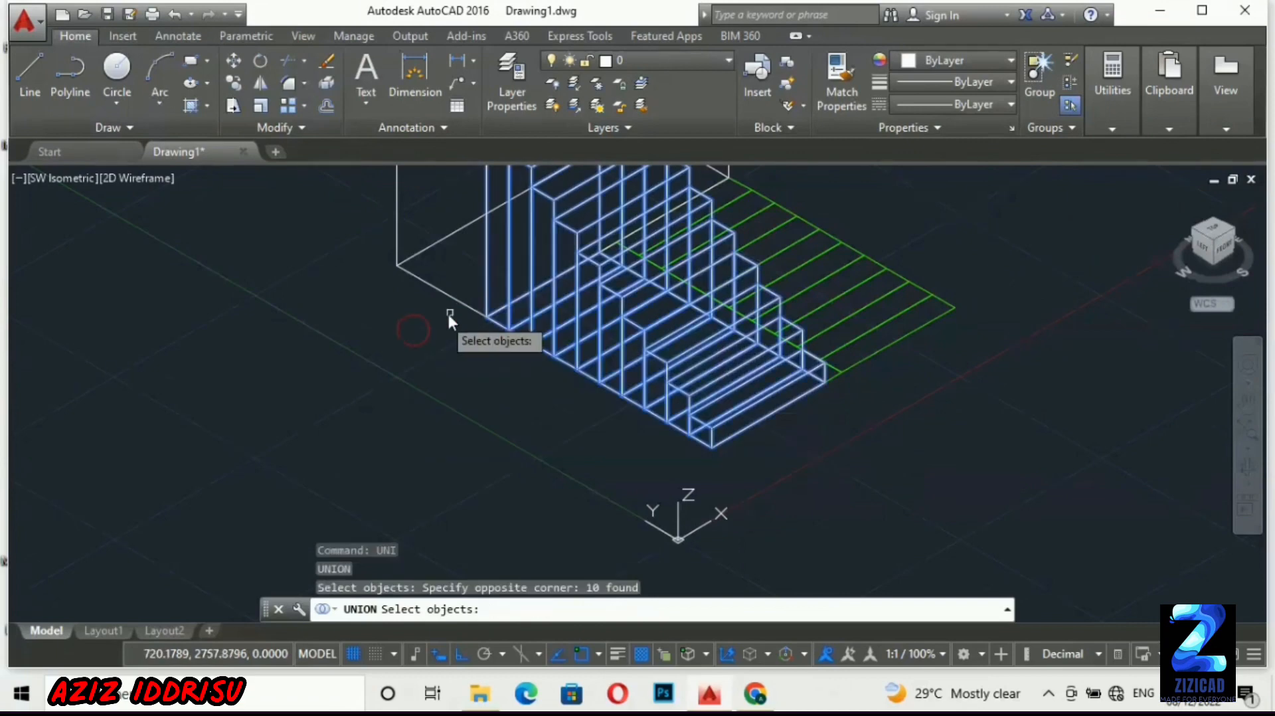
left_click(425, 300)
left_click(392, 268)
key("Return")
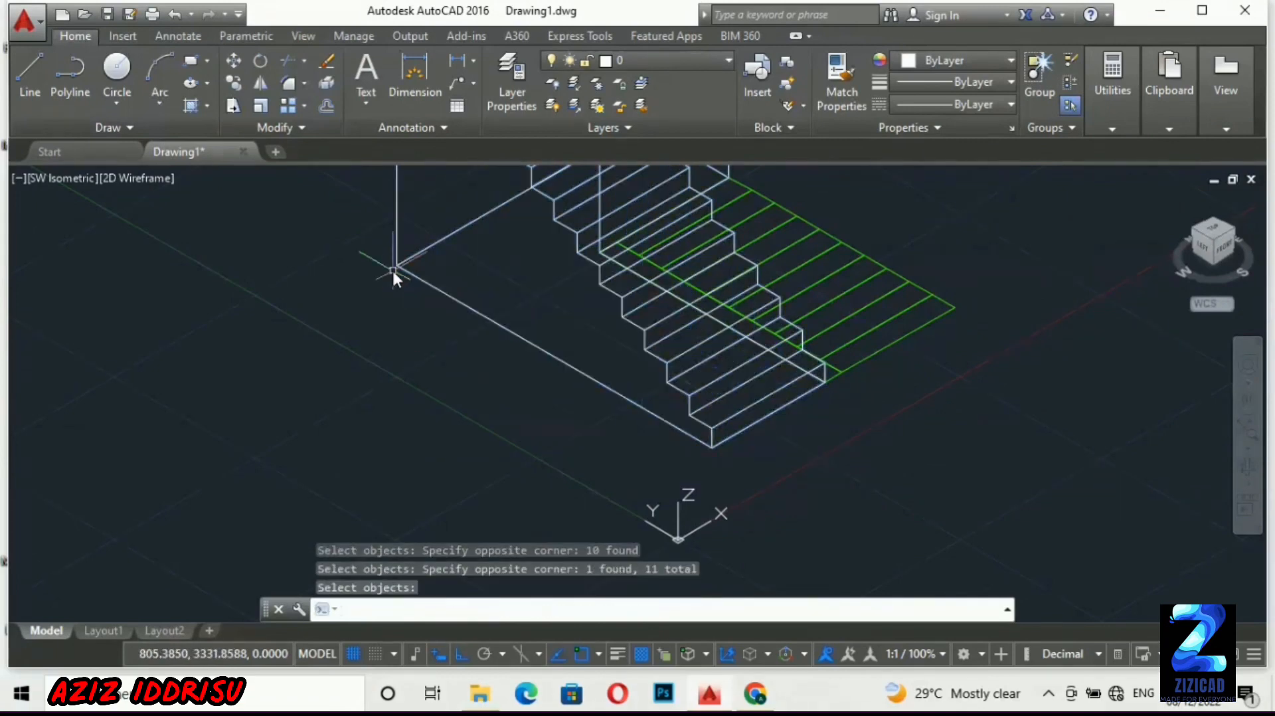
Draw a line 300 down from the landing's outer top corner, continuing parallel to the landing edge to below its front edge
scroll(560, 348, "down", 5)
scroll(511, 265, "up", 3)
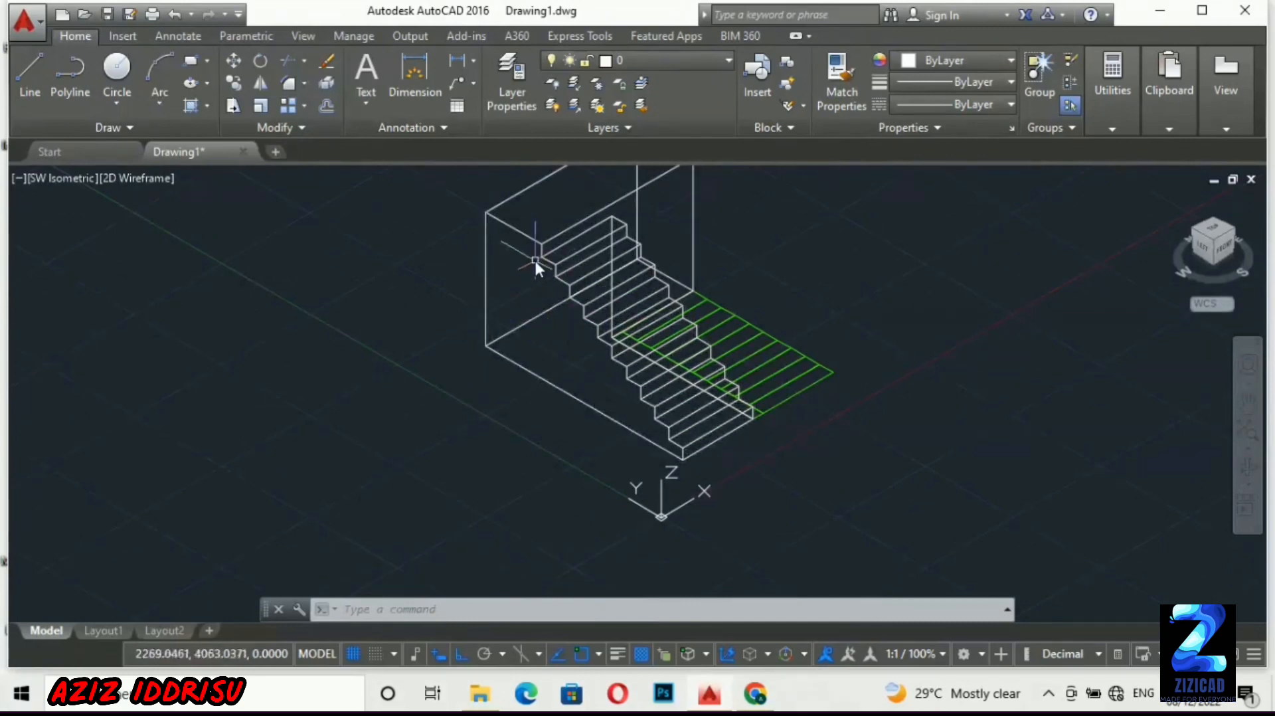
scroll(534, 259, "up", 3)
type("l")
key("Return")
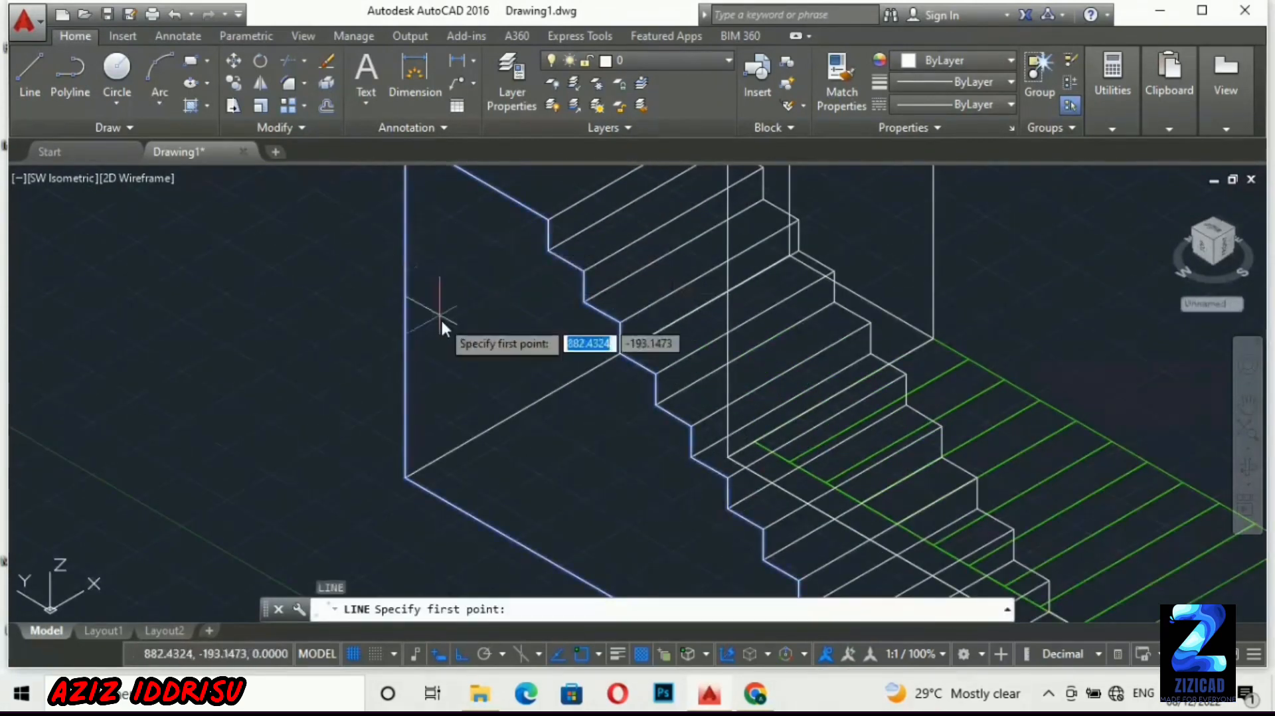
scroll(464, 396, "down", 3)
left_click(427, 232)
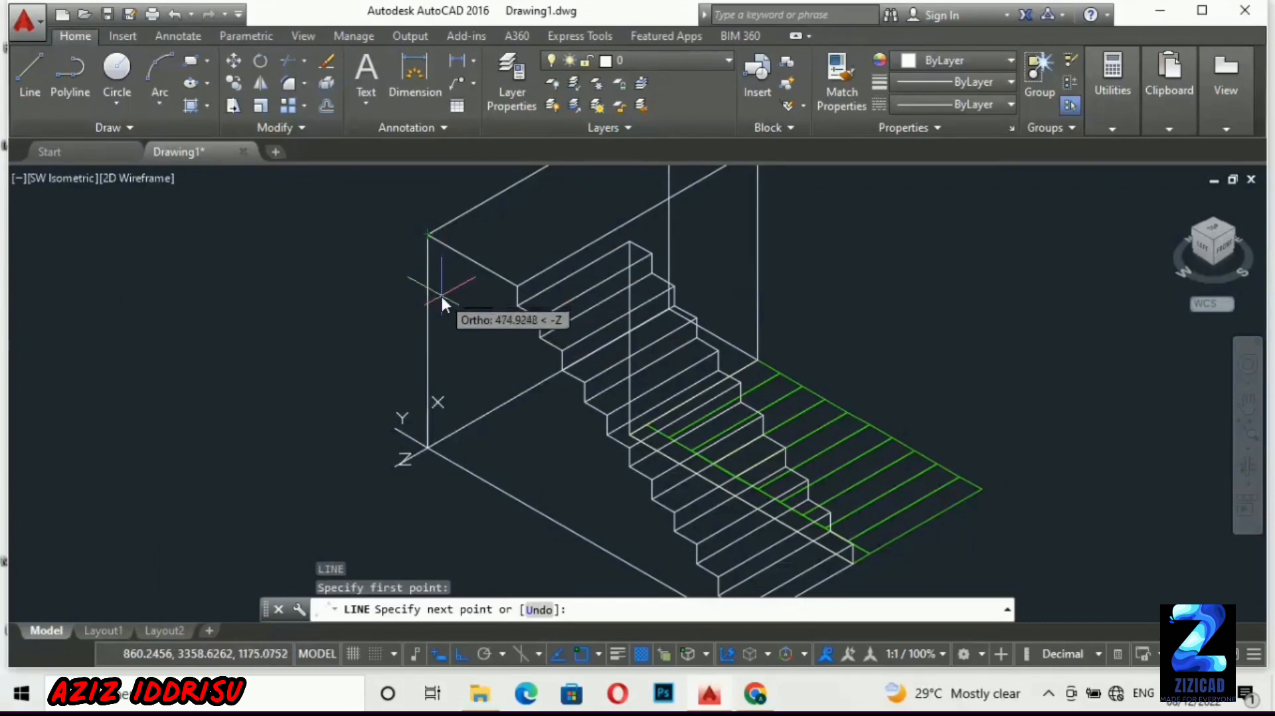
type("300")
key("Return")
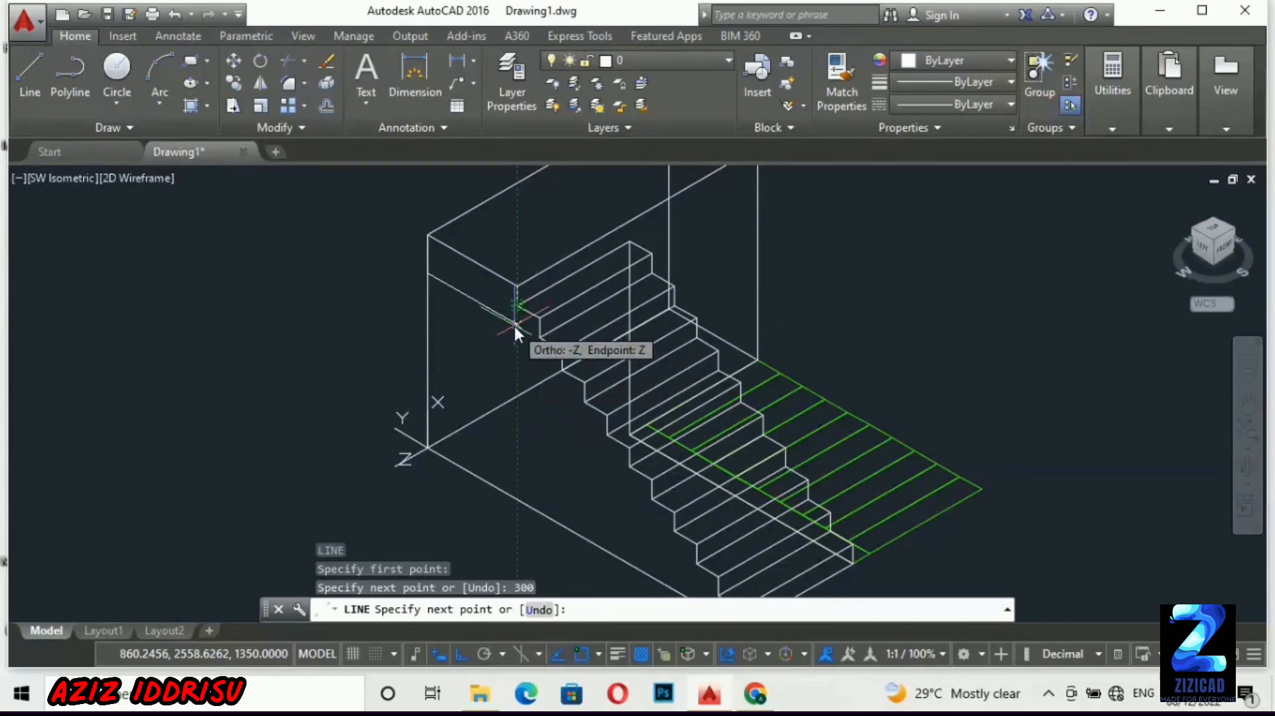
left_click(515, 324)
scroll(564, 425, "down", 2)
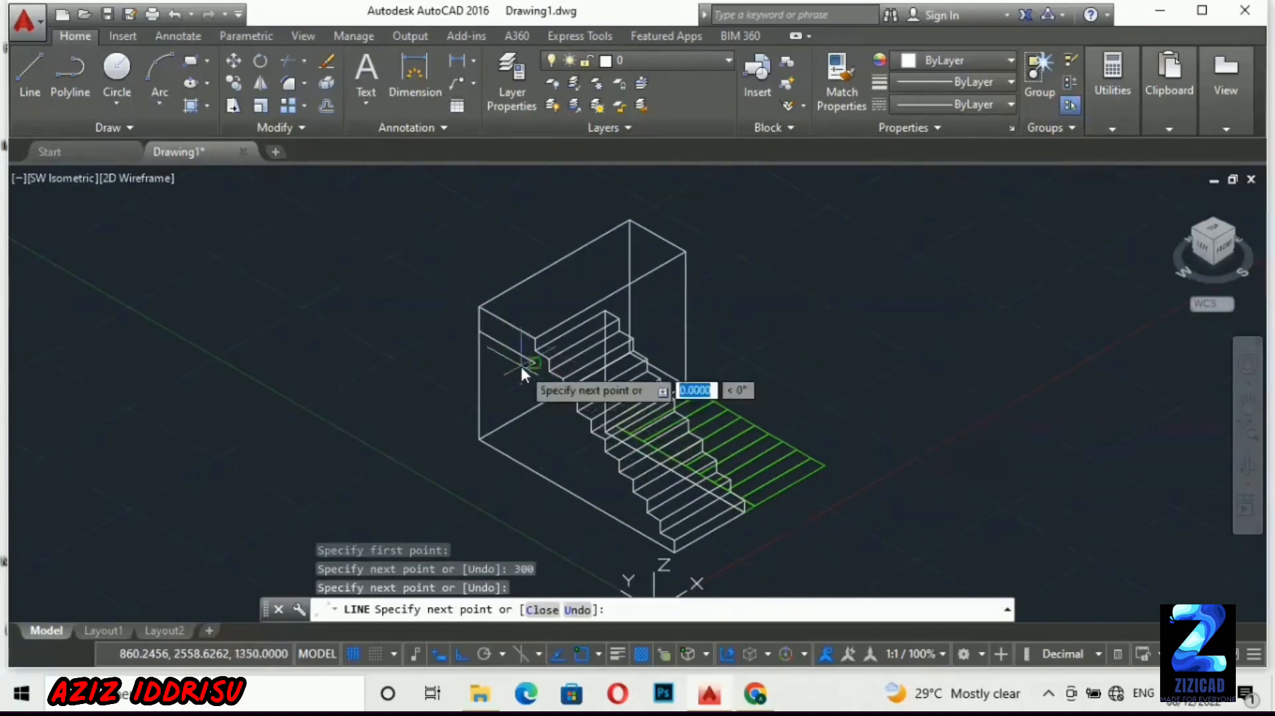
scroll(520, 364, "down", 2)
scroll(616, 486, "up", 2)
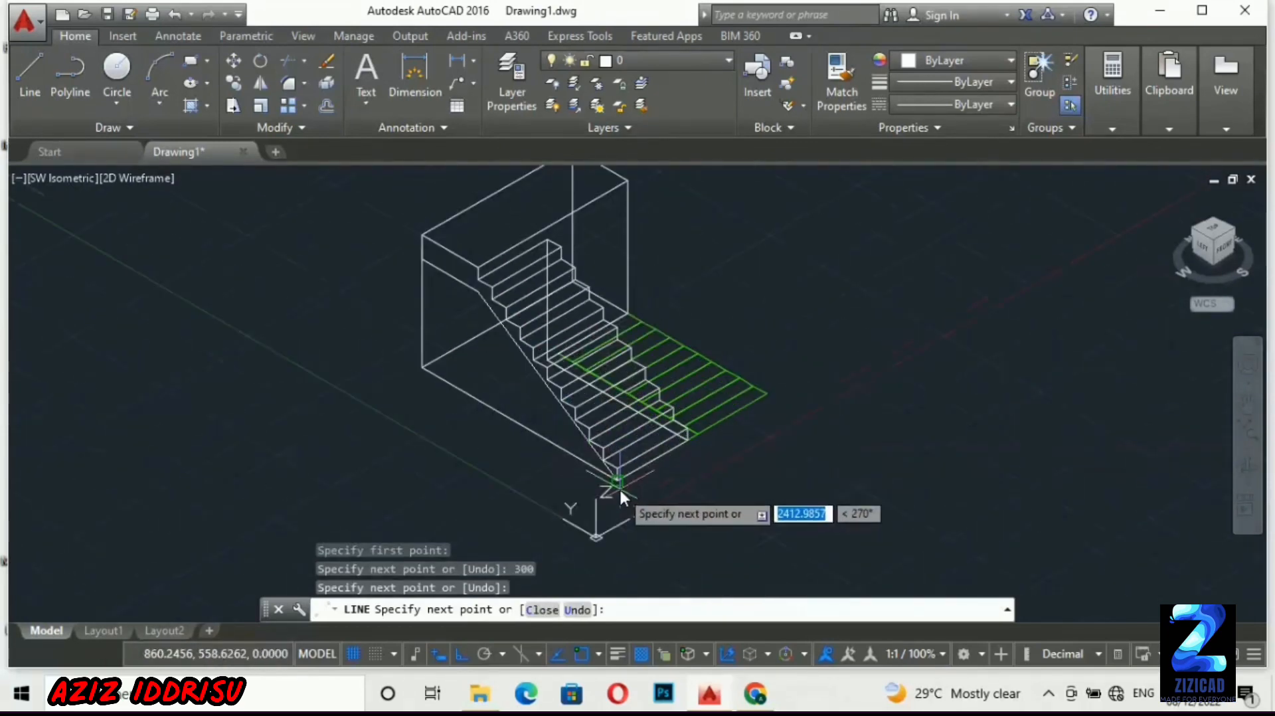
key("Return")
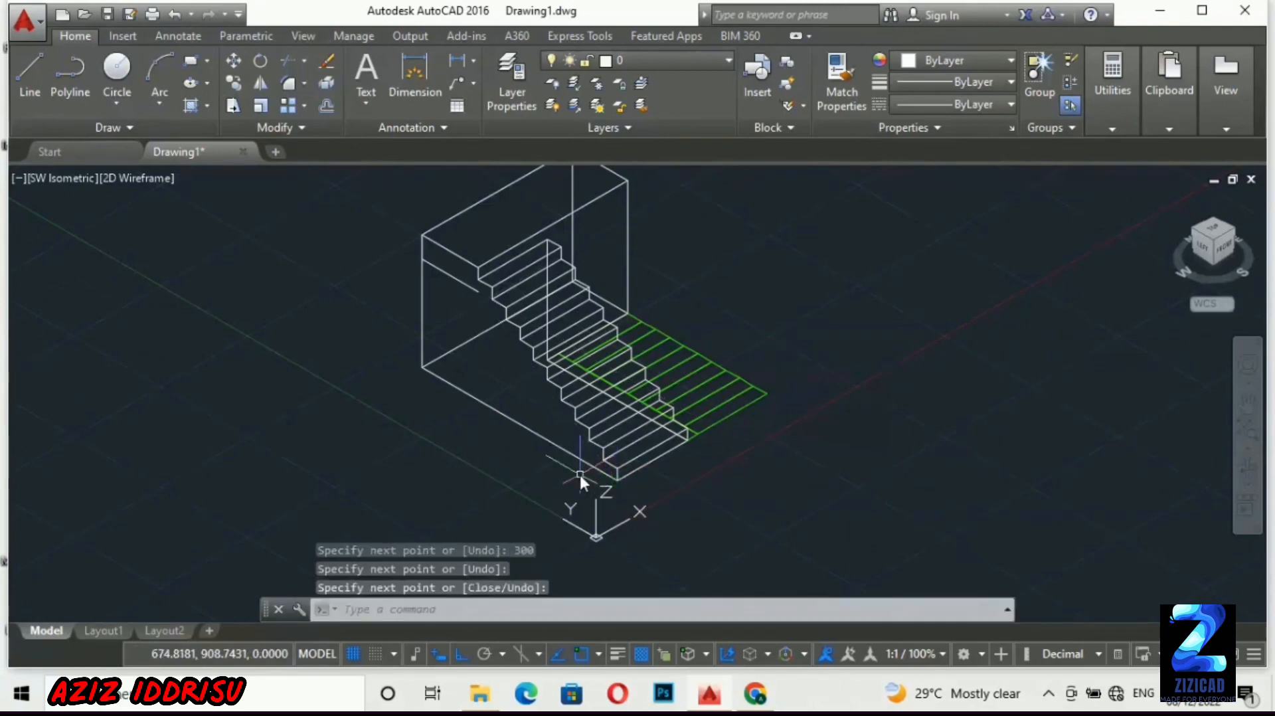
Draw a line 300 along the base from the first step's outer bottom corner, continuing up to the end of the landing underside line
scroll(616, 484, "up", 3)
key("Return")
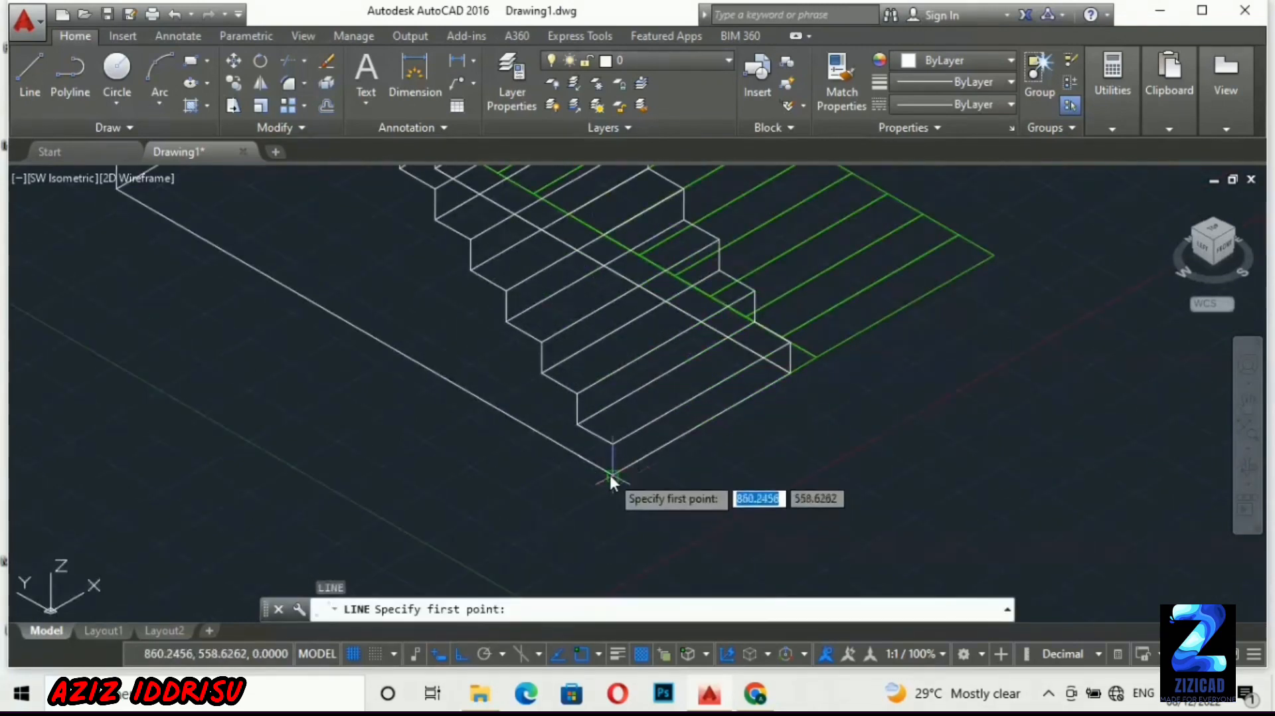
left_click(615, 481)
type("300")
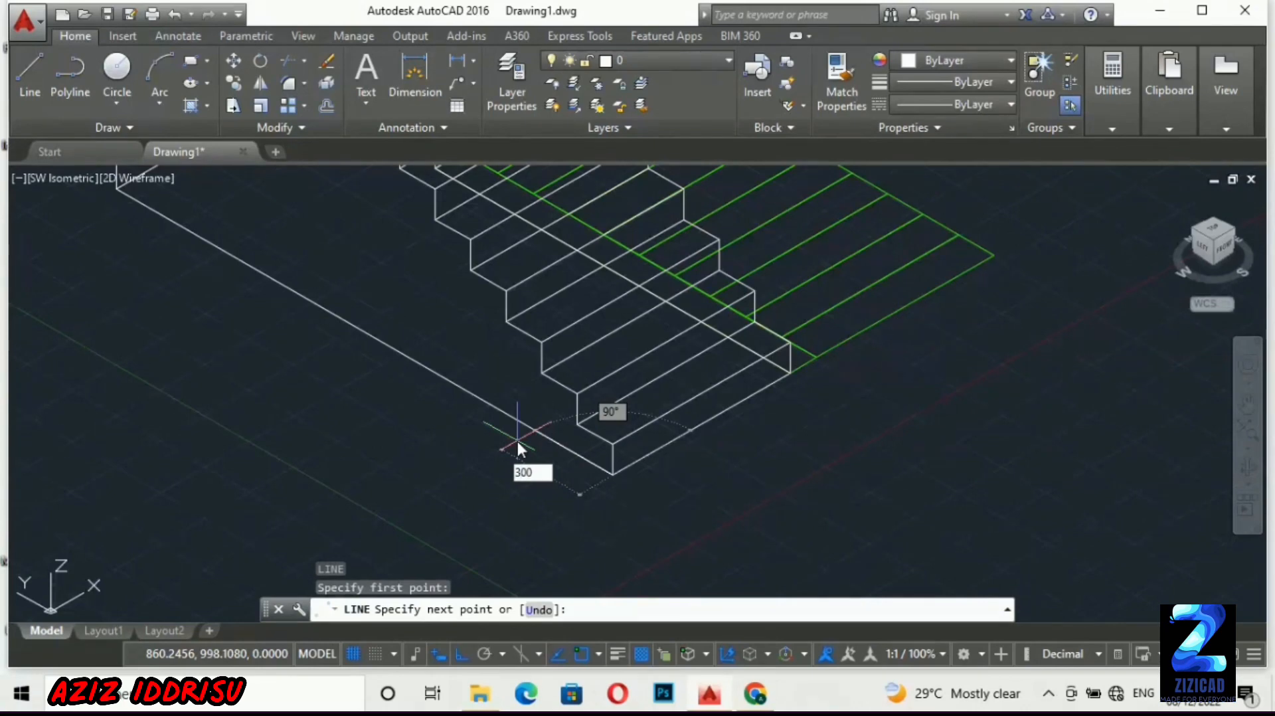
key("Return")
scroll(724, 521, "down", 2)
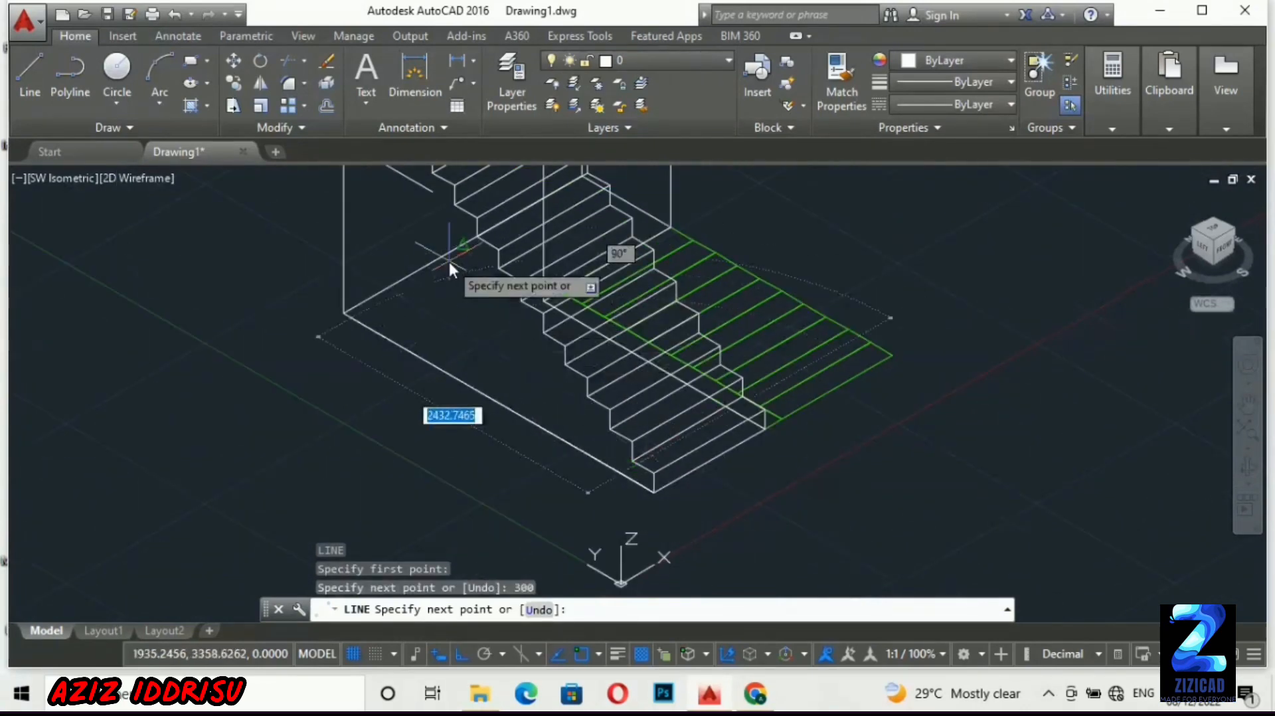
left_click(430, 192)
key("Return")
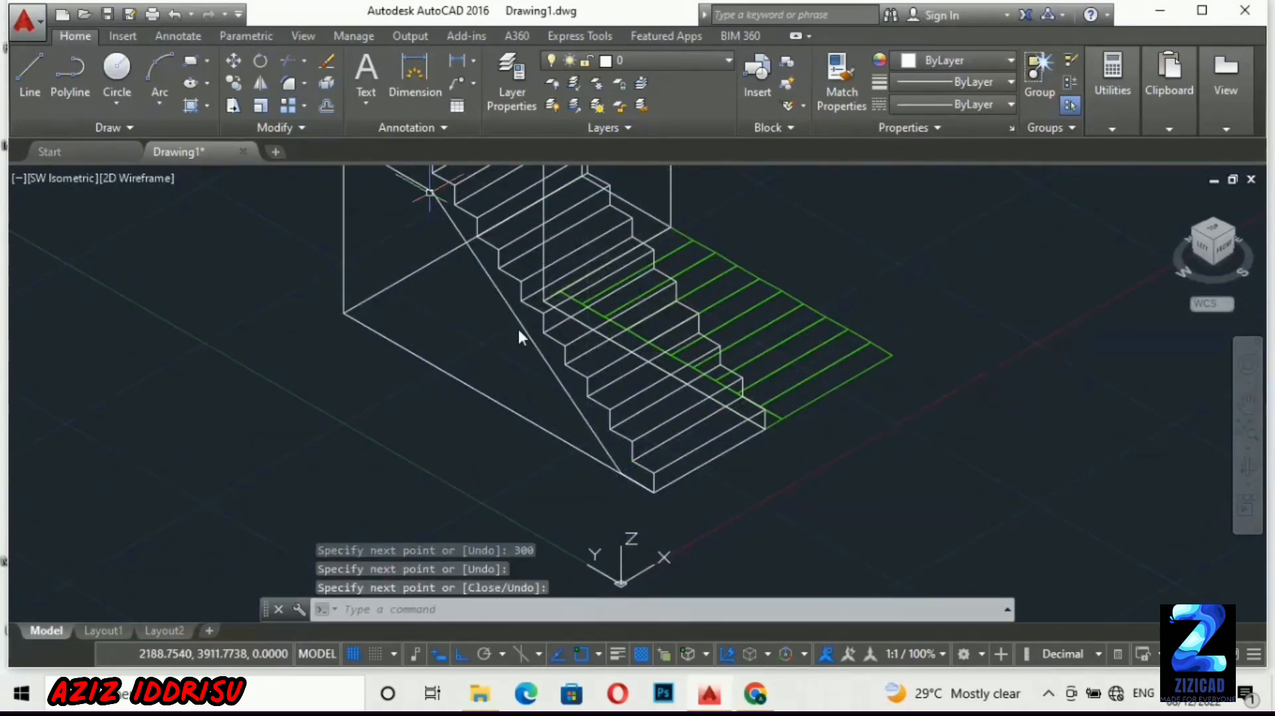
Draw a polyline along the base edge from the foot of the sloped line to the landing's outer bottom corner
scroll(505, 318, "down", 2)
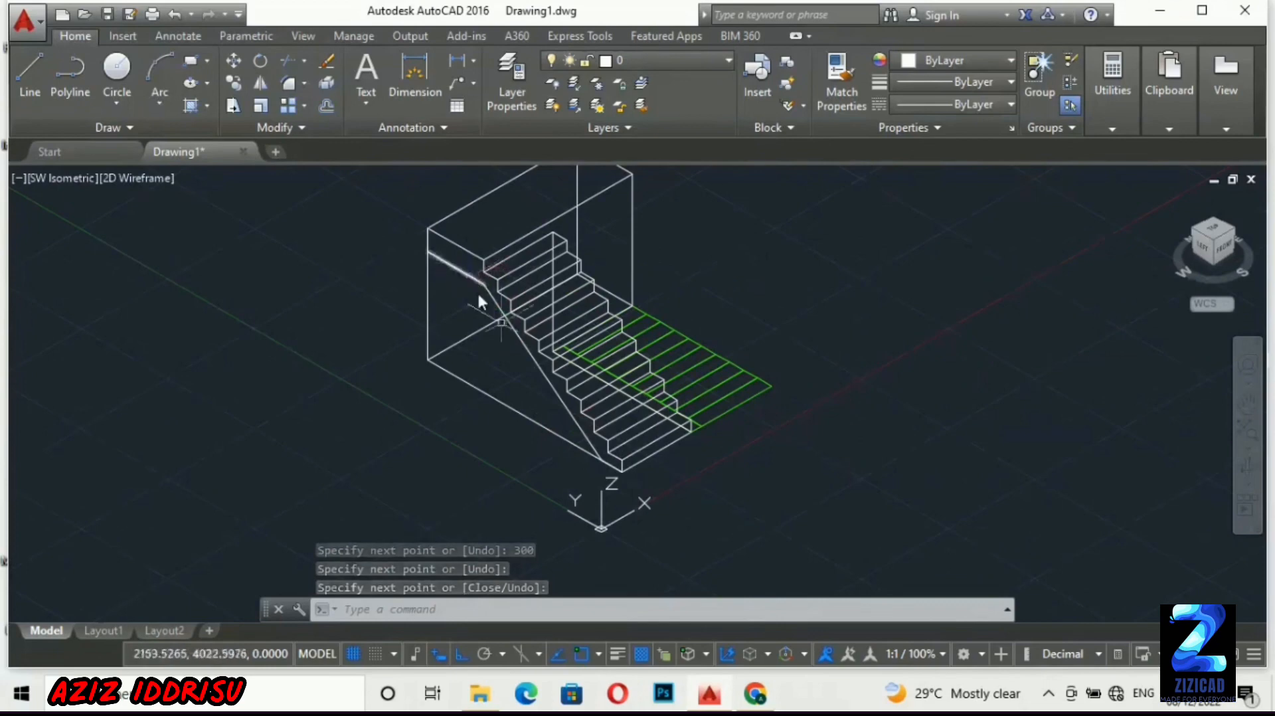
type("pl")
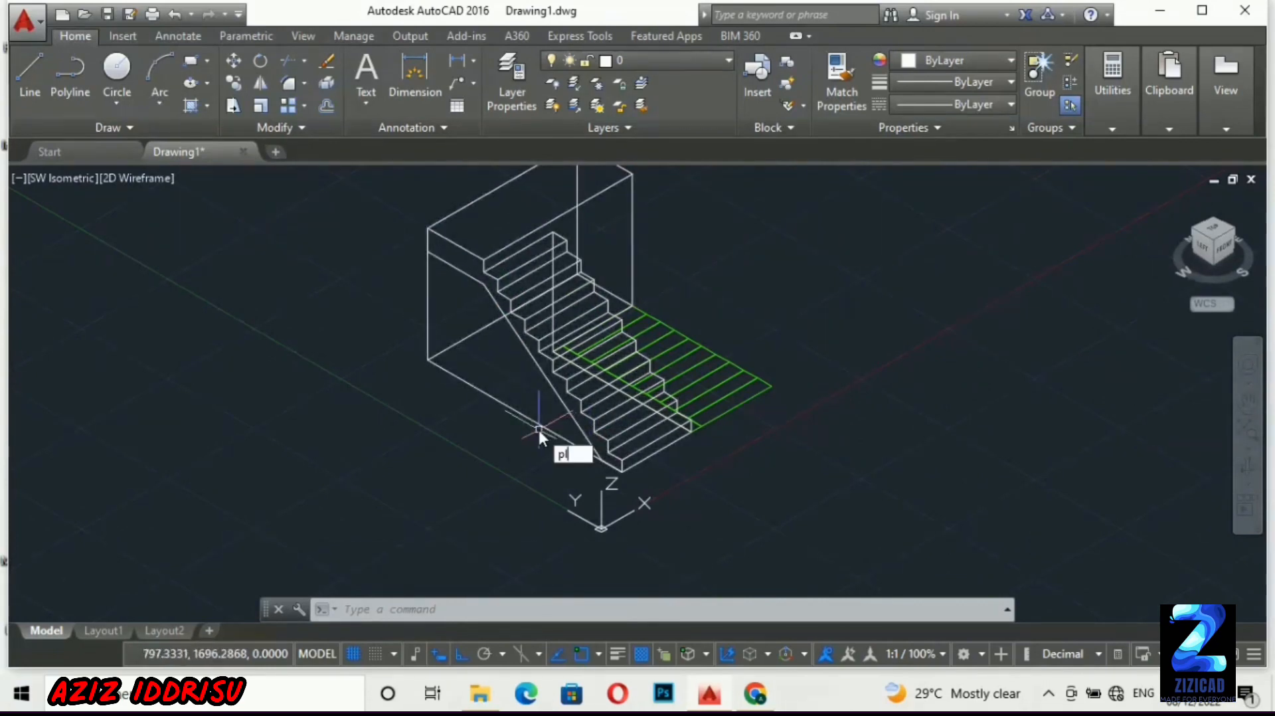
key("Return")
left_click(577, 455)
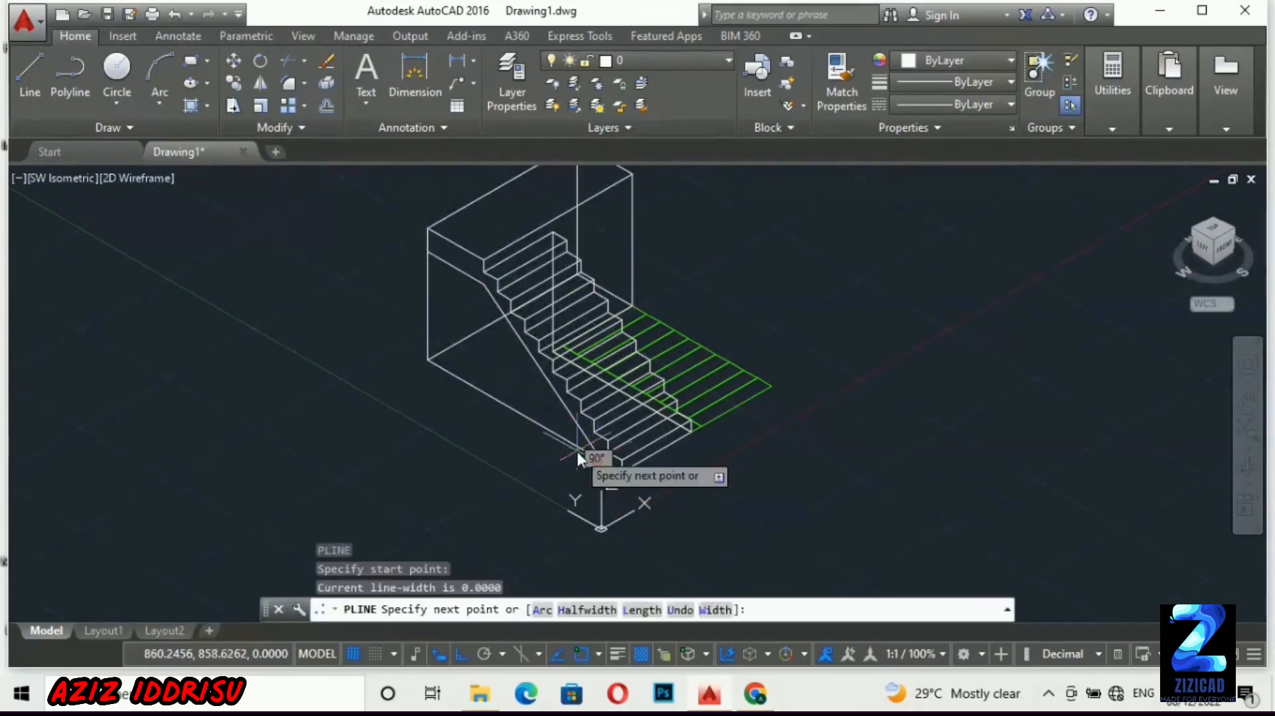
left_click(427, 362)
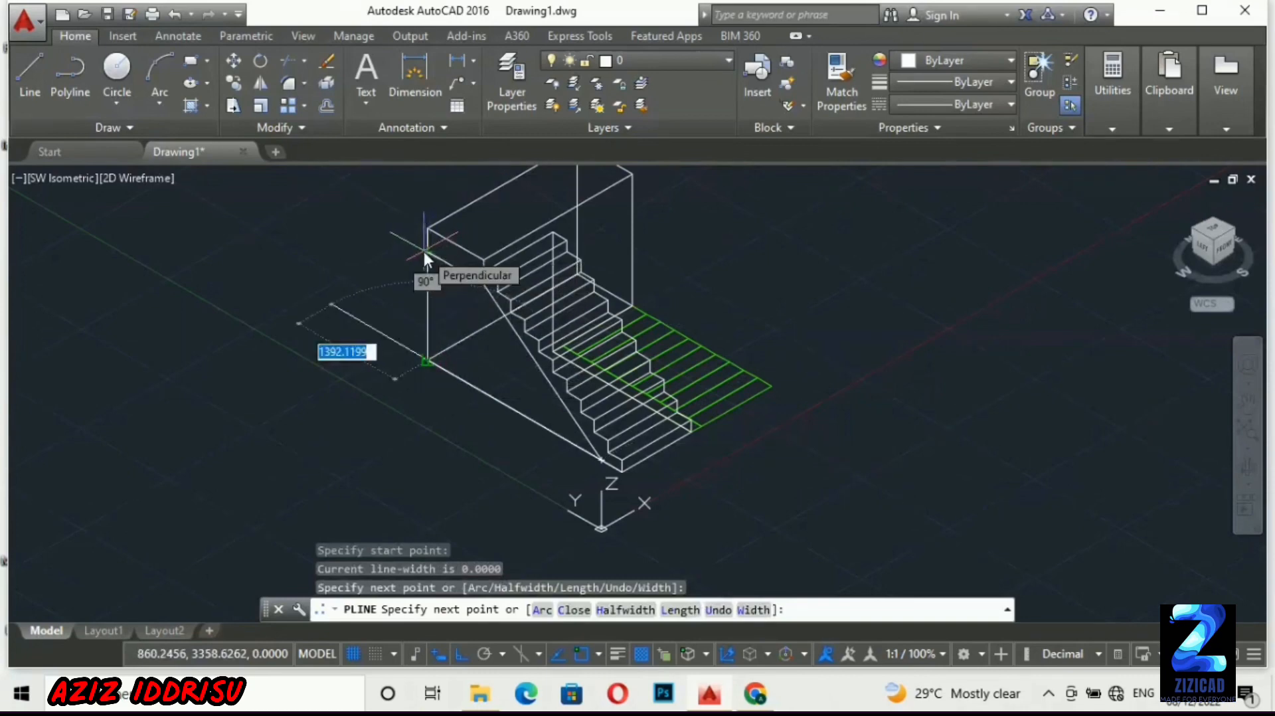
key("Return")
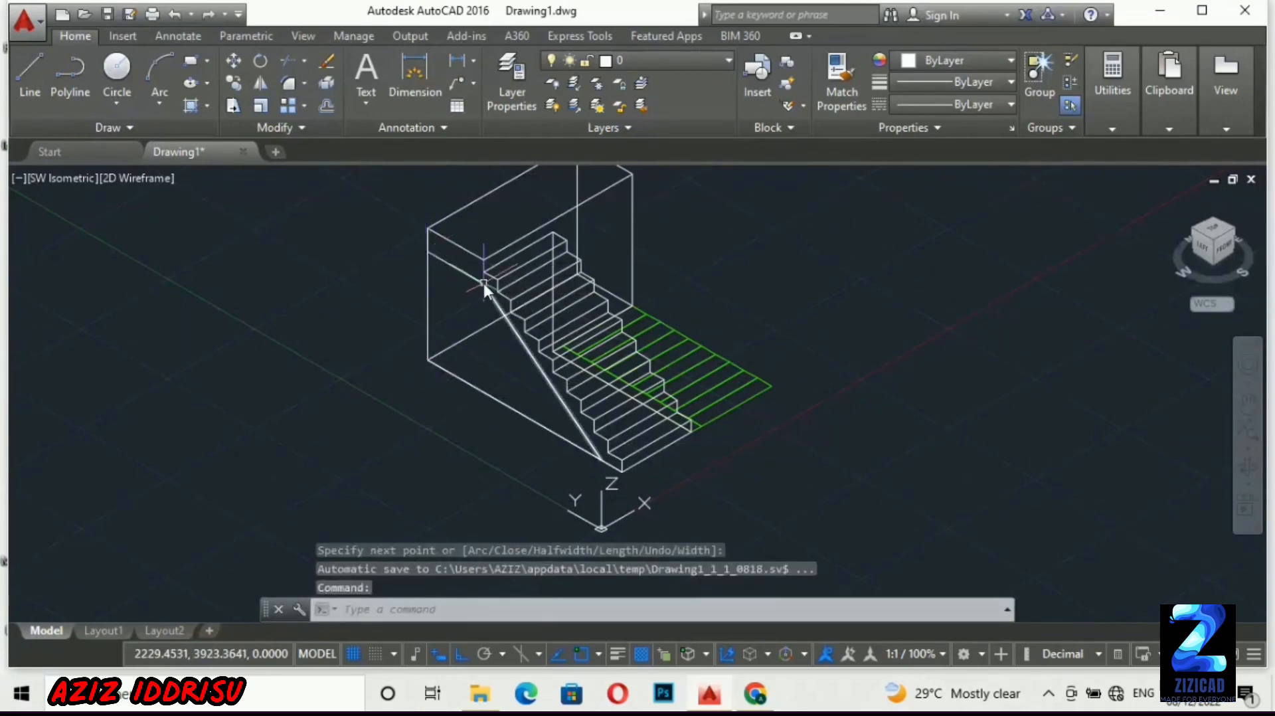
Join the landing underside line, the sloped line and the base line into a single polyline
scroll(483, 283, "up", 2)
left_click(522, 352)
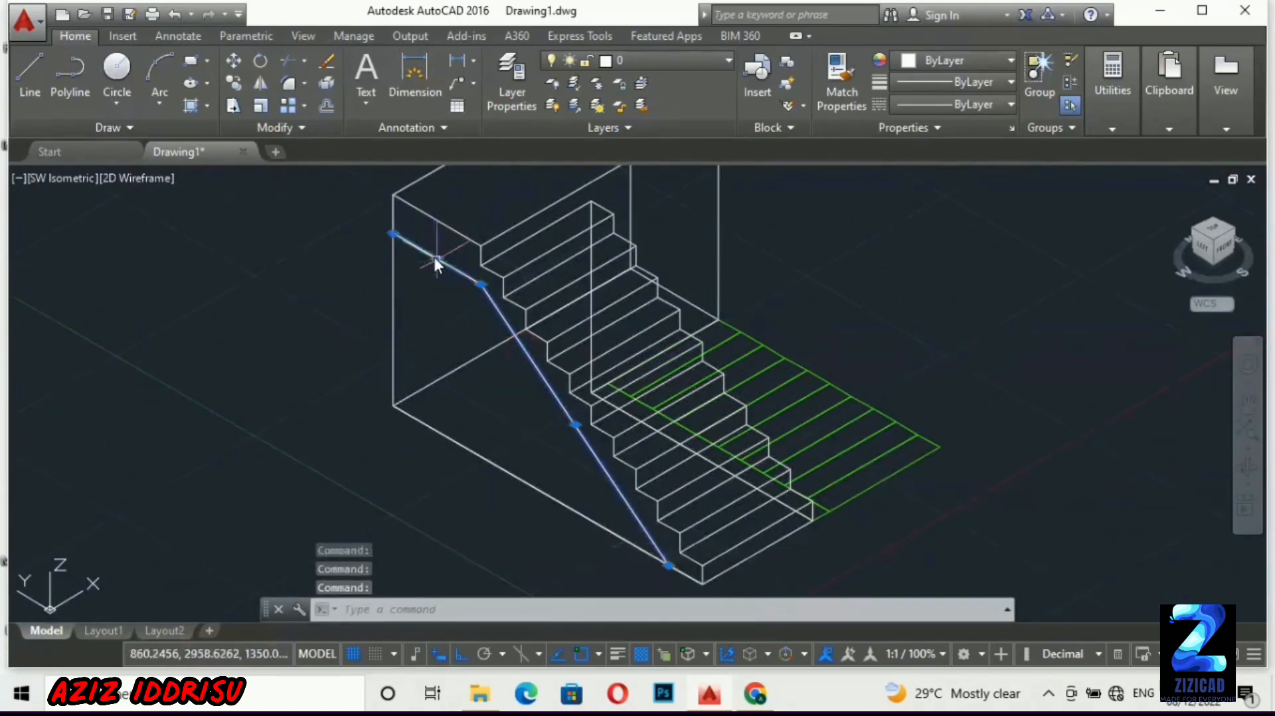
scroll(370, 230, "down", 2)
left_click(376, 231)
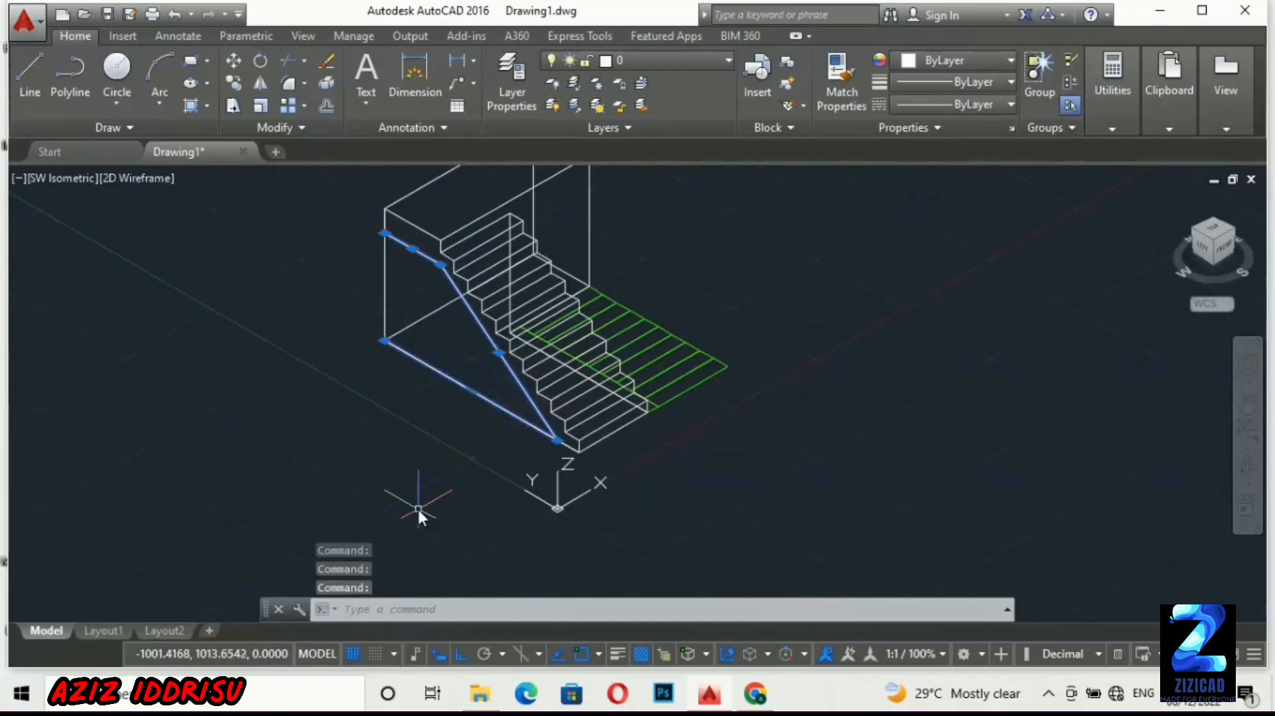
type("join")
key("Return")
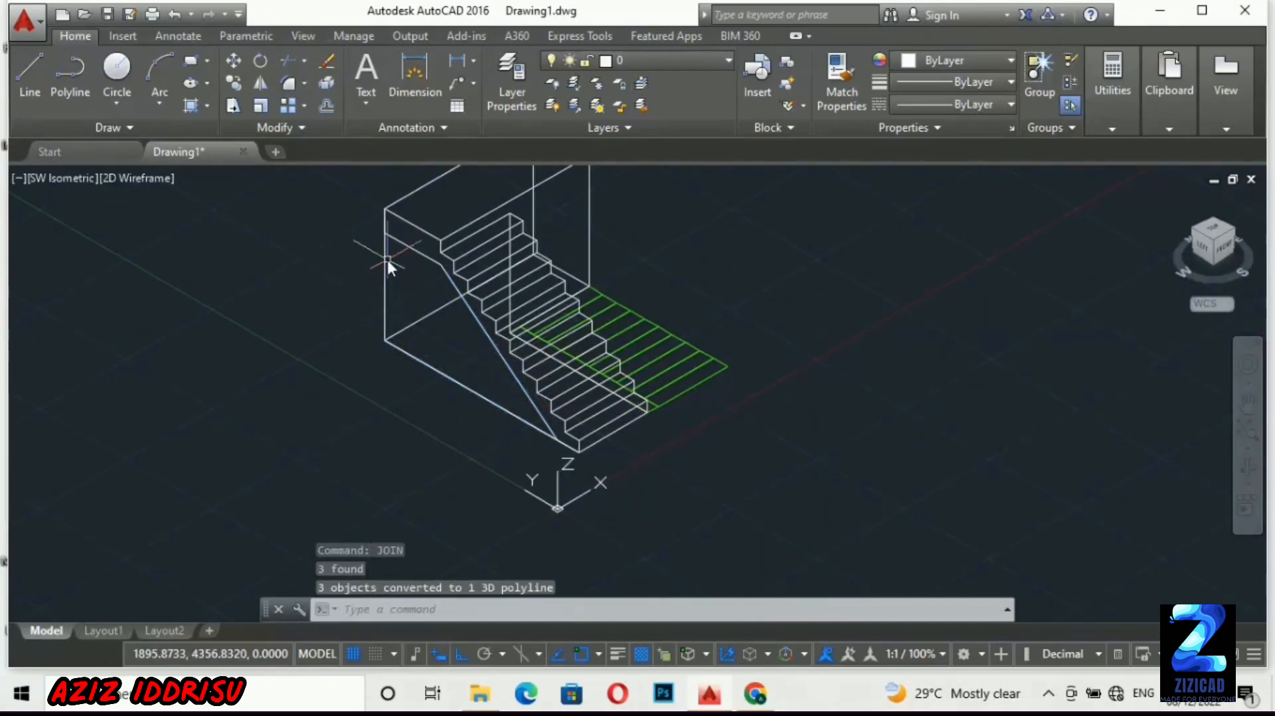
Draw a vertical line from the outer end of the landing underside line down to the block's bottom corner
type("l")
key("Return")
left_click(386, 237)
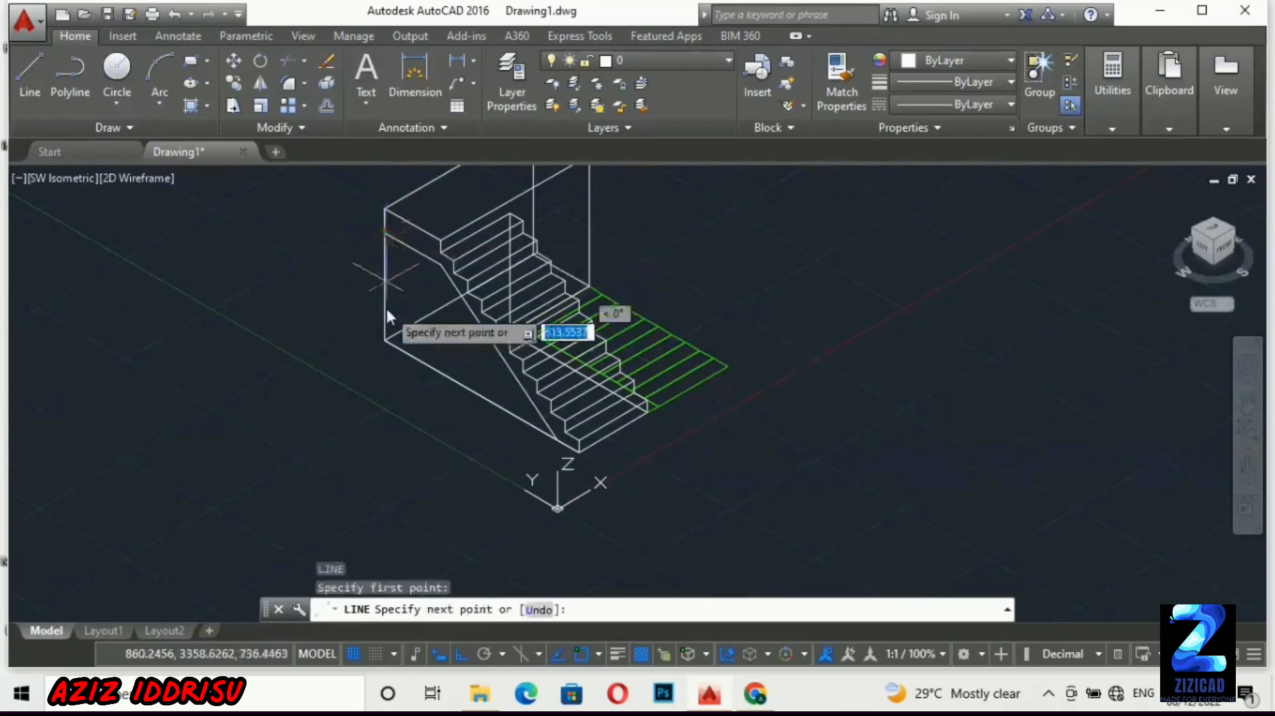
left_click(387, 341)
key("Return")
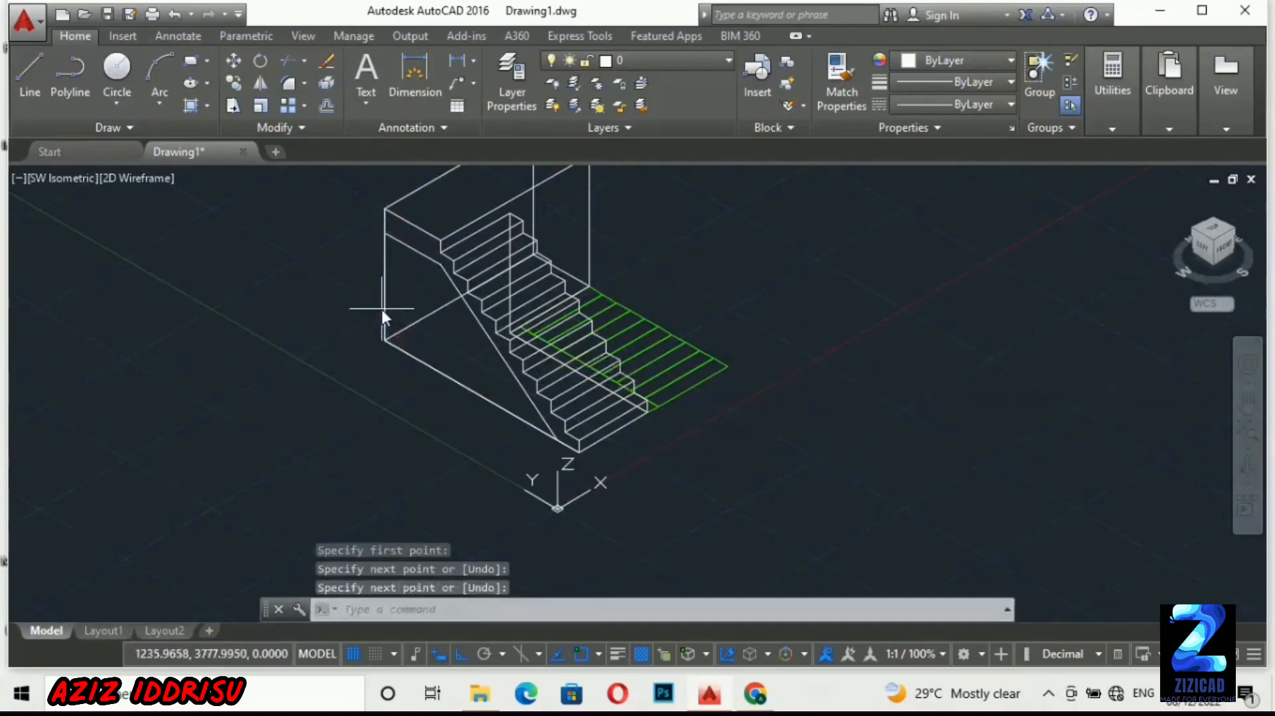
left_click(381, 309)
left_click(380, 308)
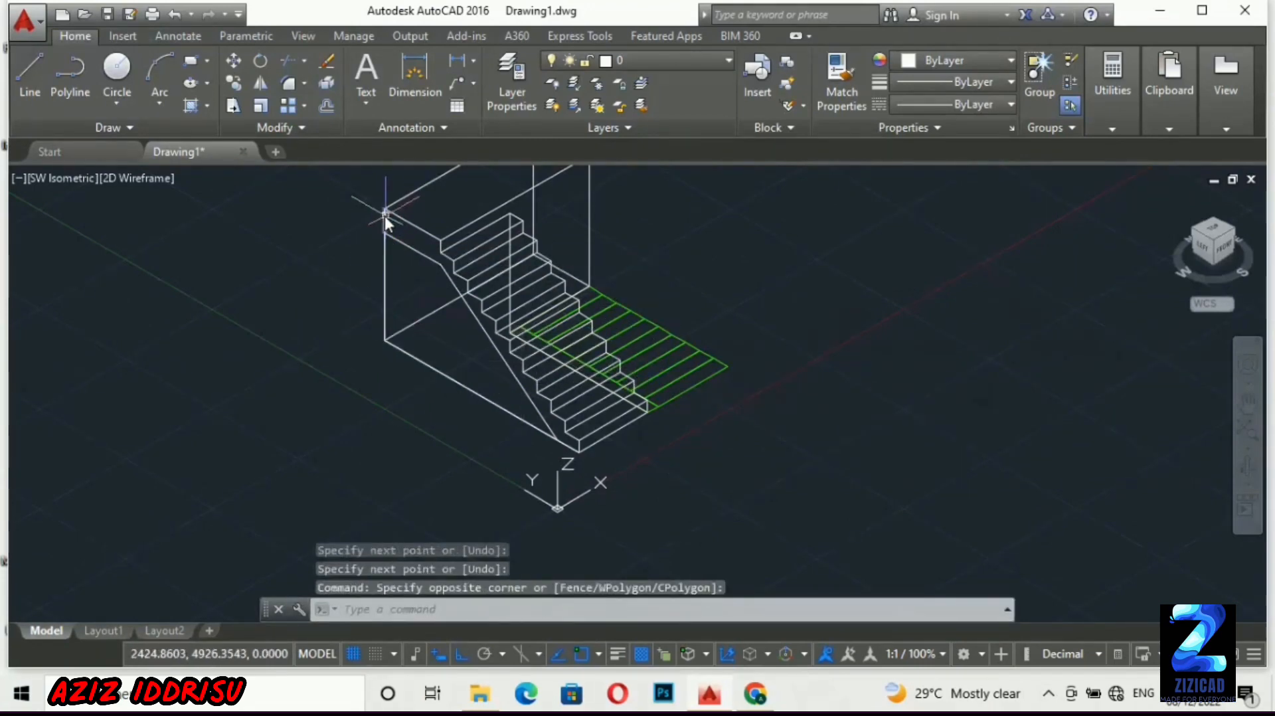
Join the vertical line to the underside polyline to close the outline
scroll(390, 214, "up", 4)
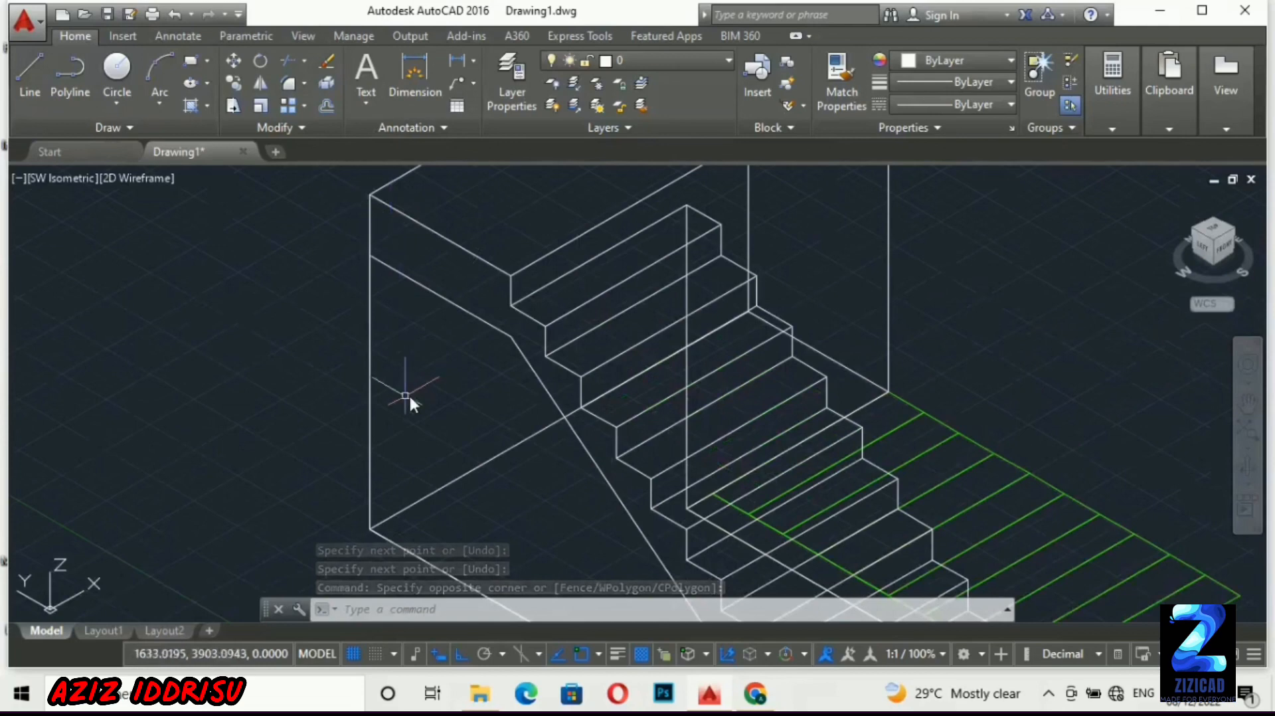
left_click(370, 389)
left_click(413, 286)
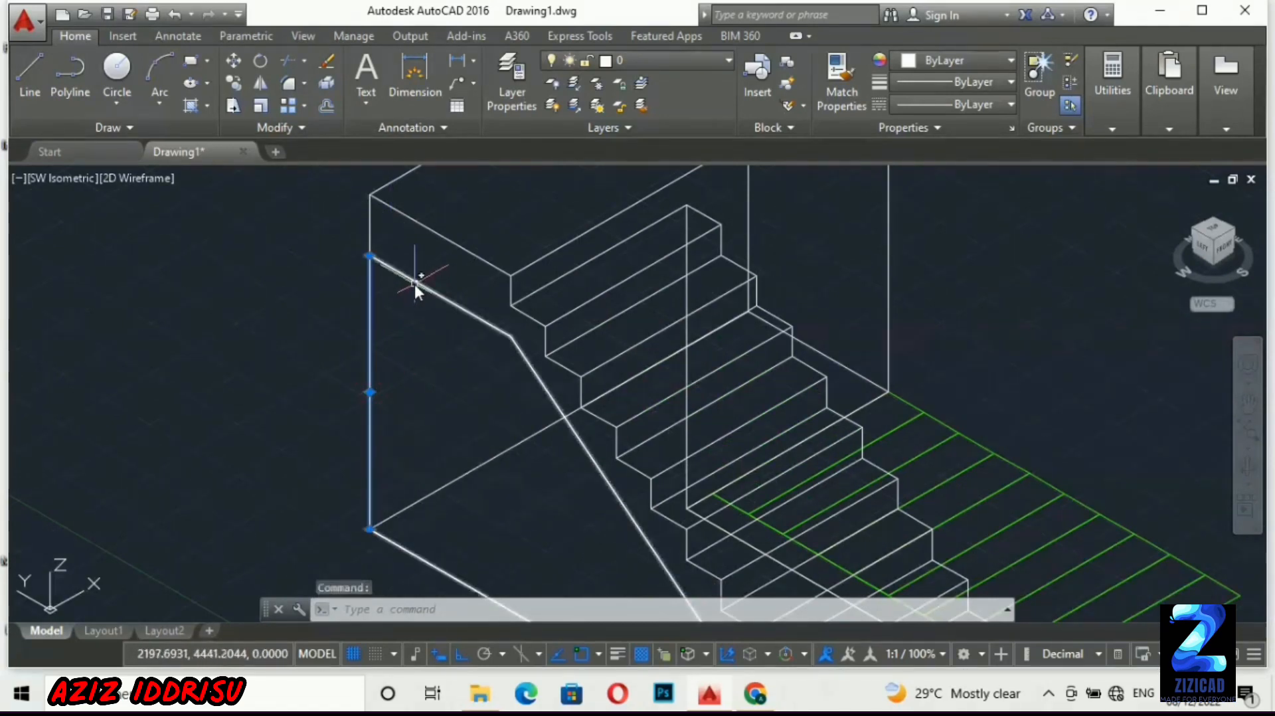
type("JOIN")
key("Return")
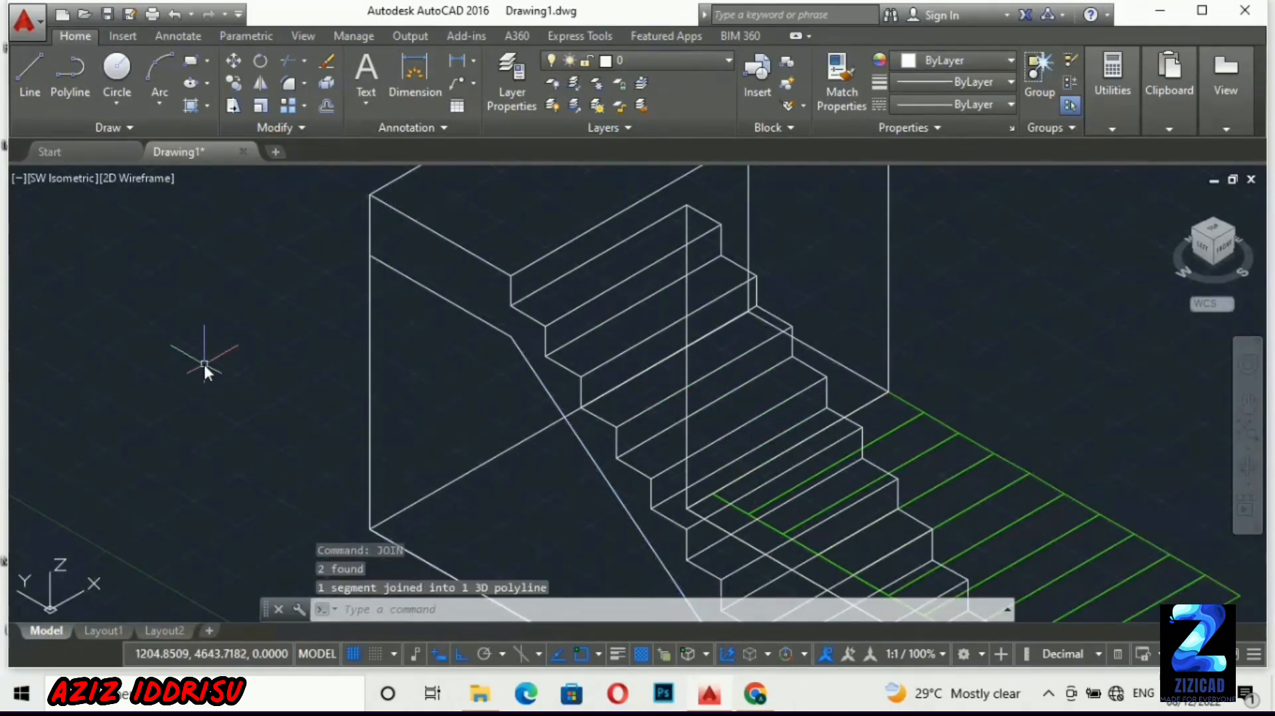
Presspull the outlined area under the stairs through the block's full width to cut away the material beneath
scroll(326, 248, "down", 2)
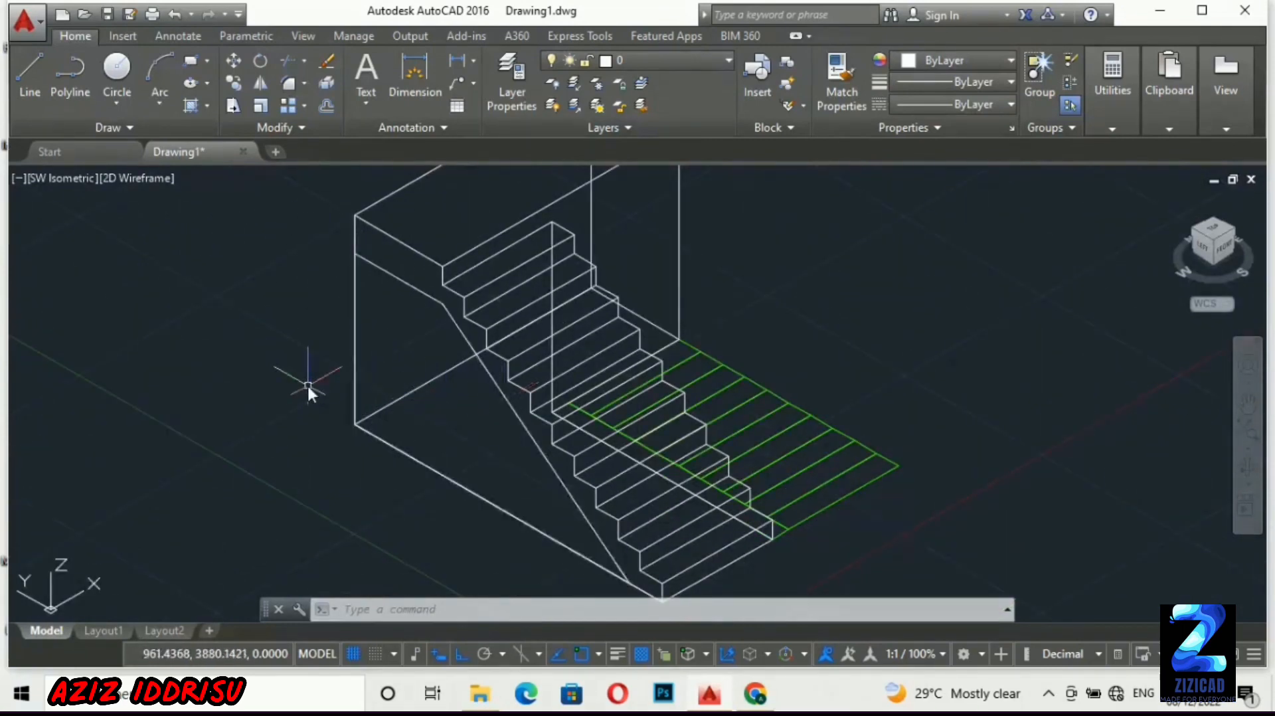
scroll(307, 384, "down", 3)
type("PRE")
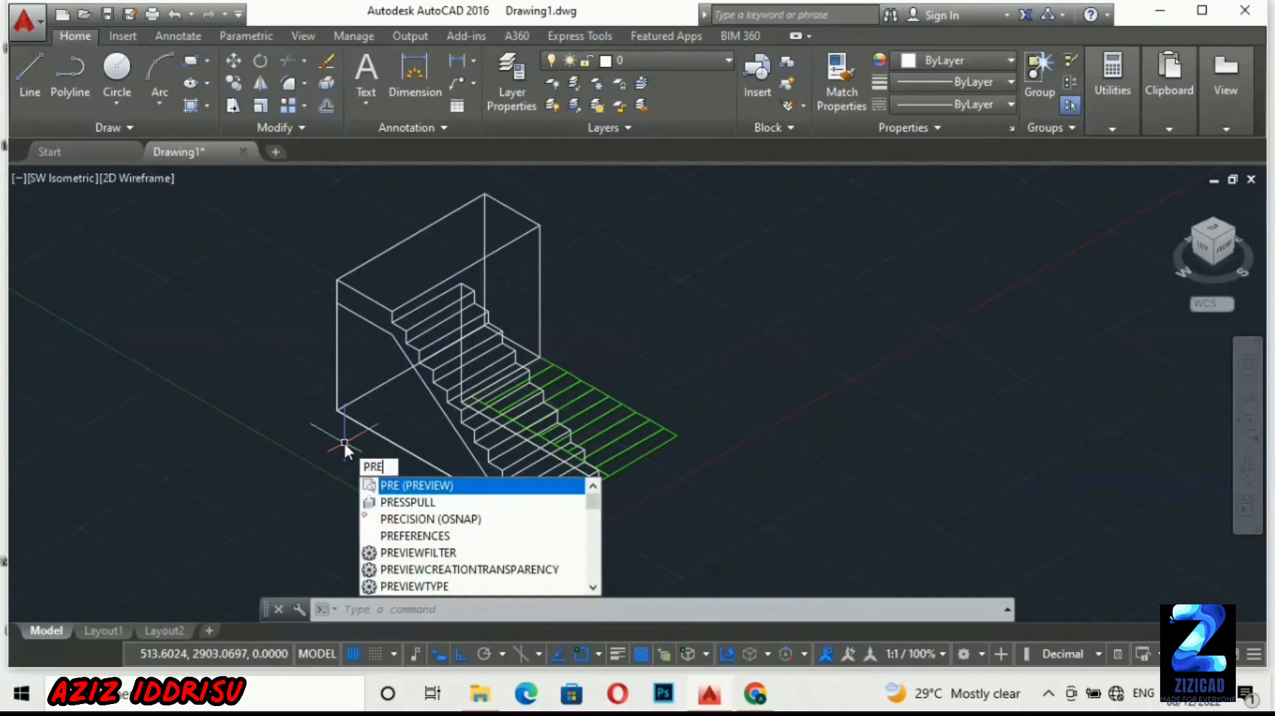
key("Down")
key("Return")
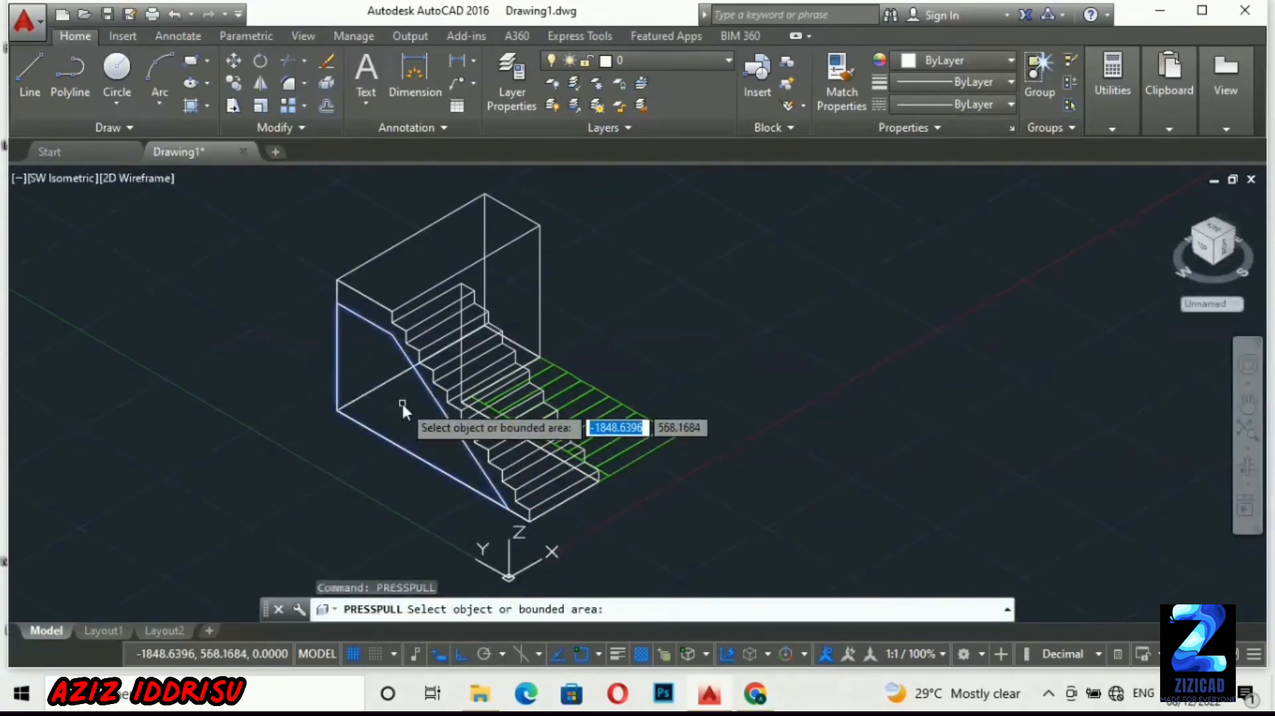
left_click(402, 401)
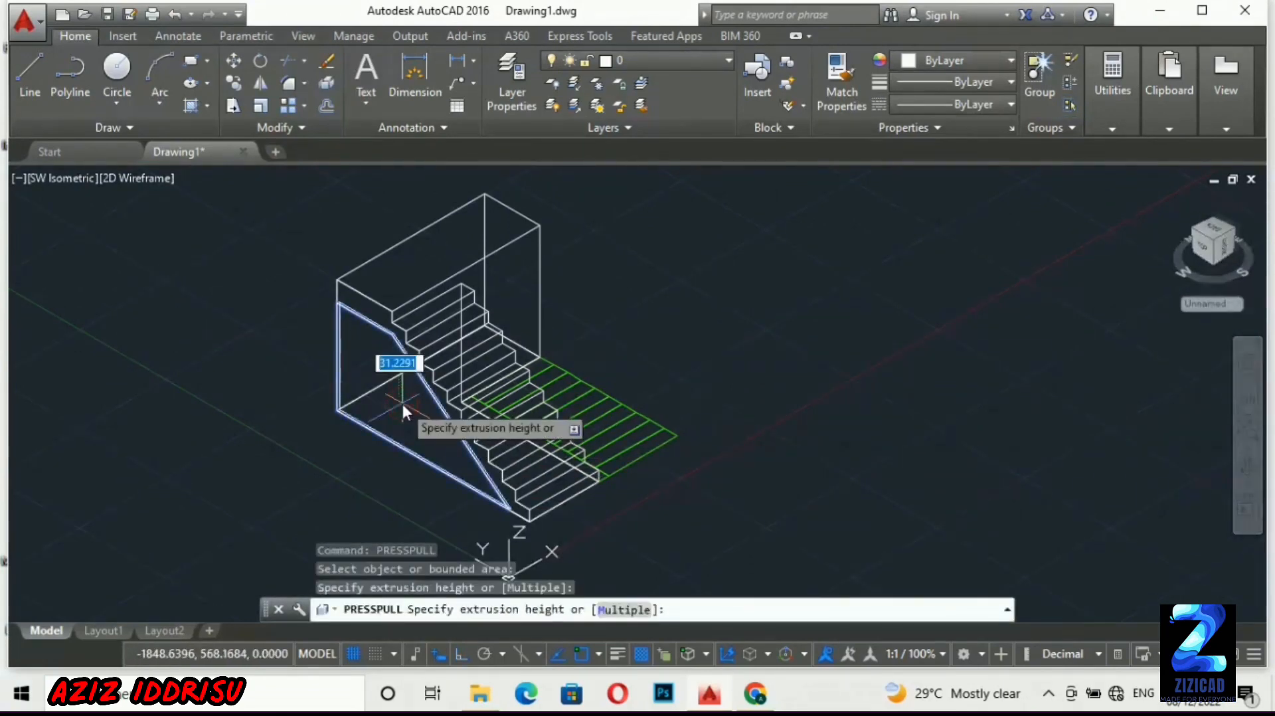
left_click(668, 245)
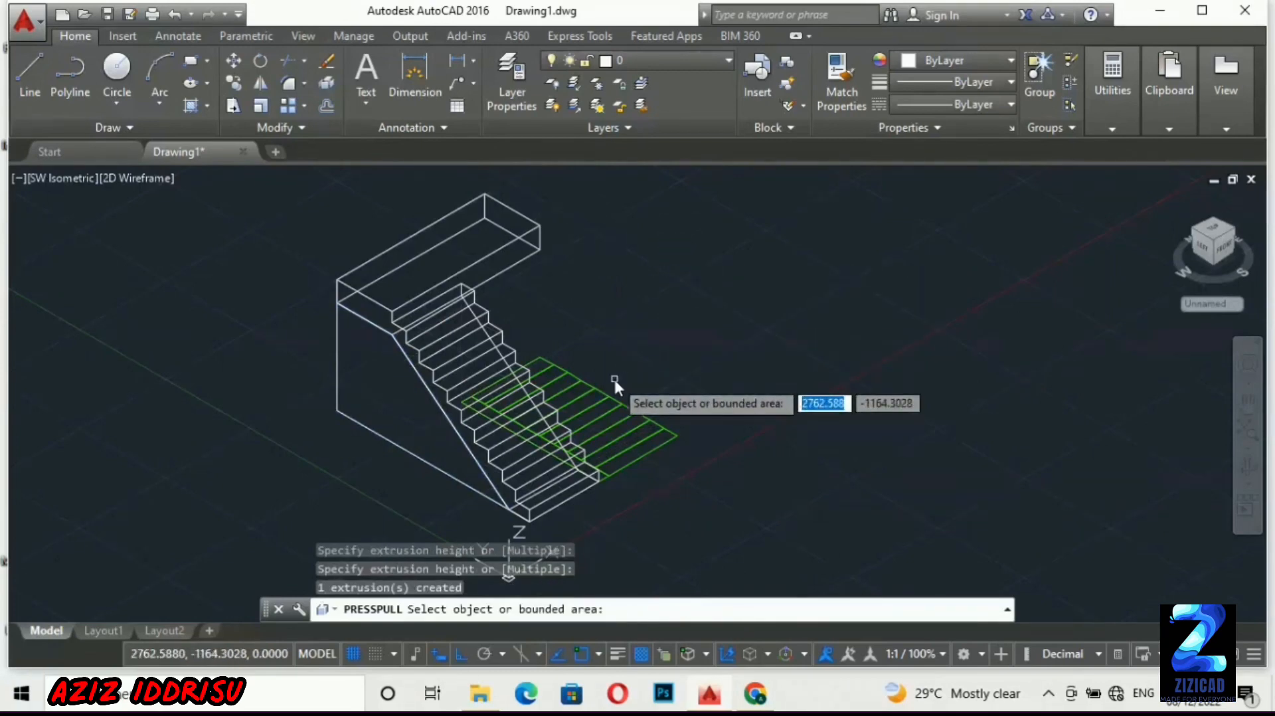
key("Escape")
key("Escape")
key("Escape")
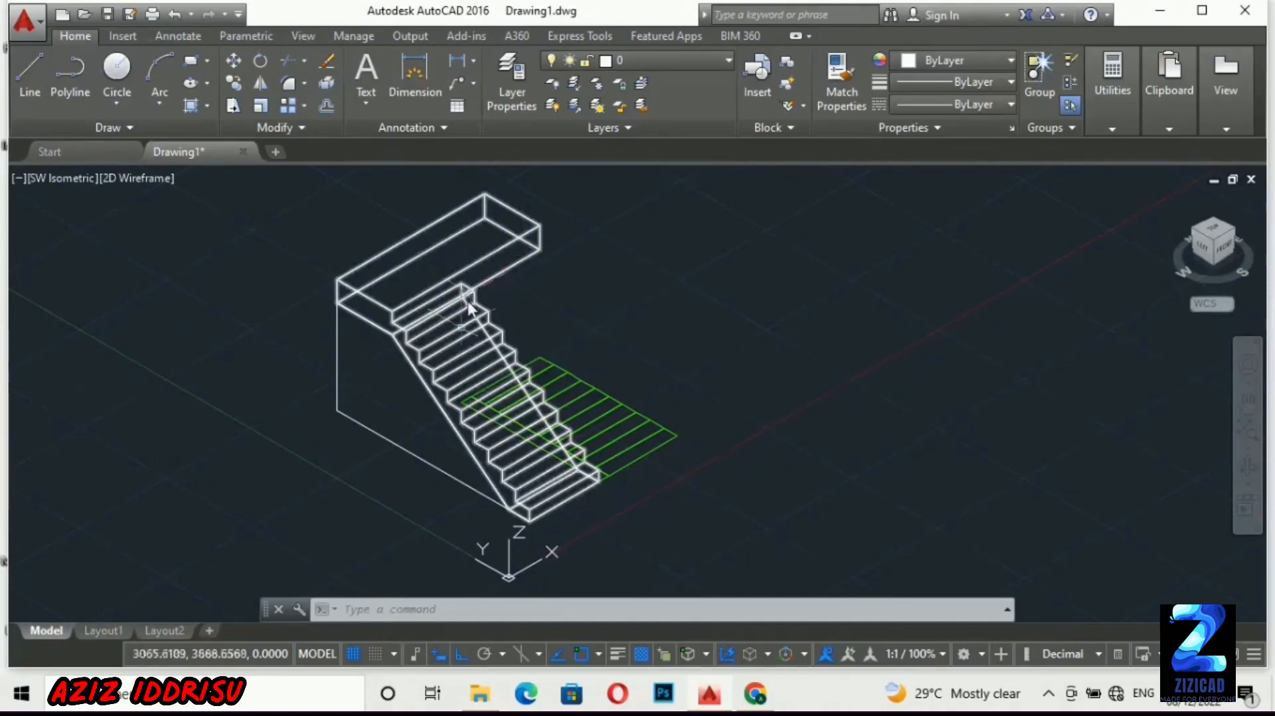
Erase the leftover outline polyline beneath the flight and landing
scroll(625, 266, "down", 2)
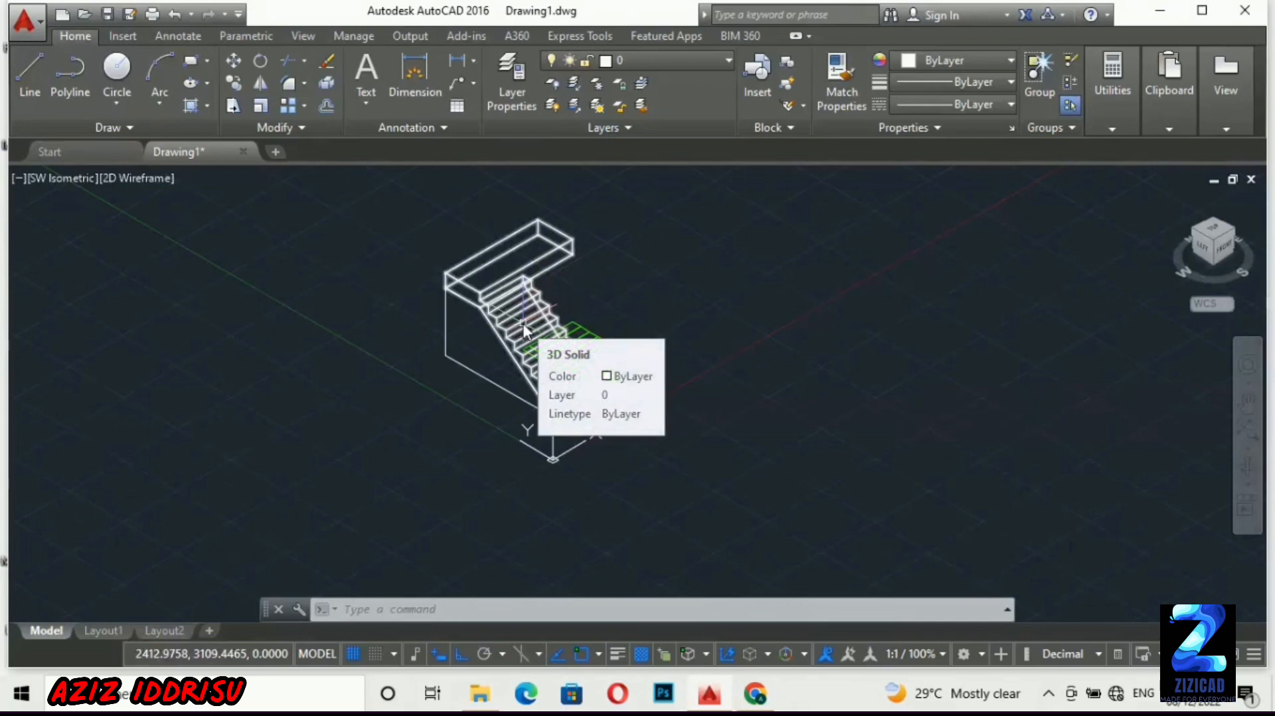
left_click(475, 348)
left_click(413, 372)
key("Delete")
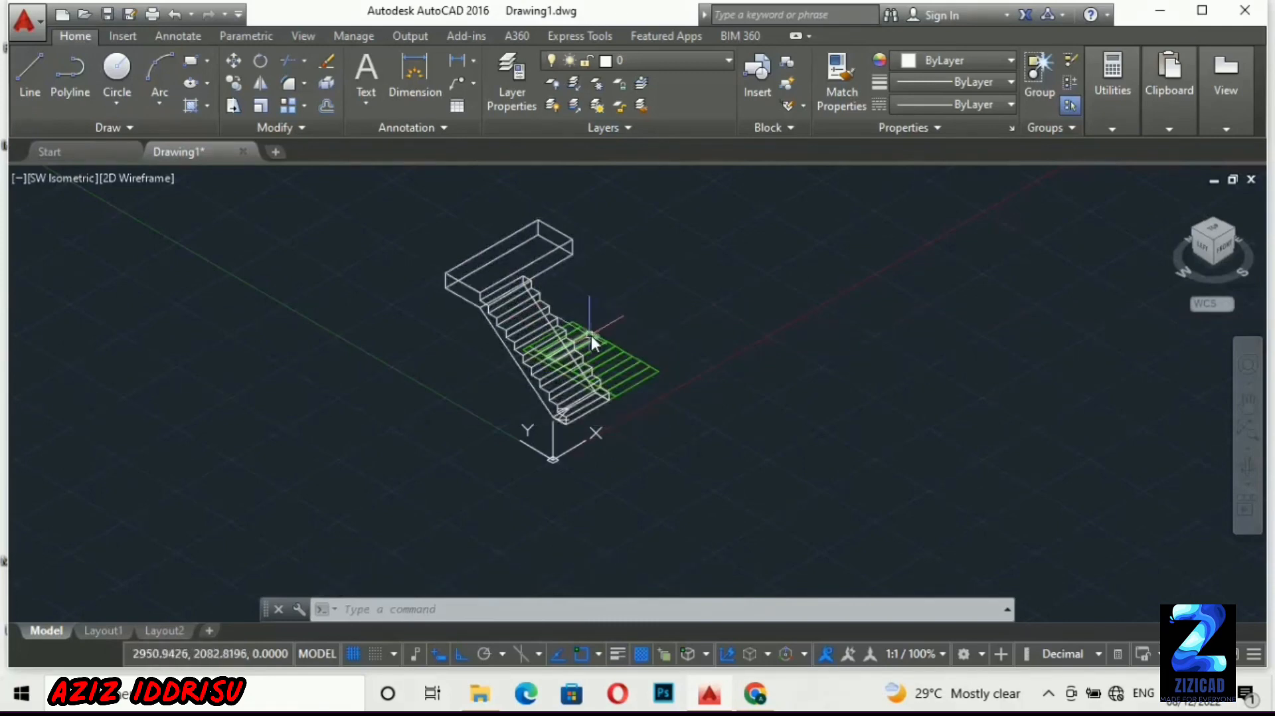
In the Top view, mirror the first flight and landing across a horizontal line beyond the landing, keeping the source objects
left_click(61, 183)
left_click(126, 218)
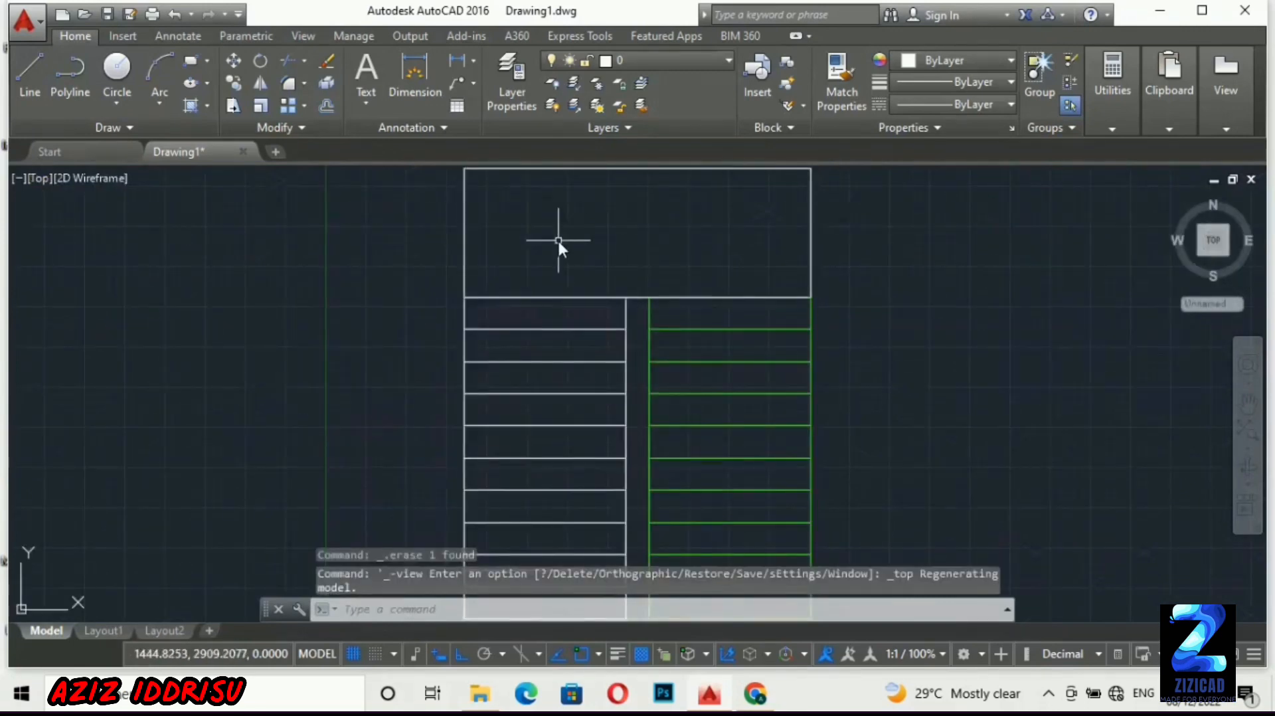
scroll(558, 241, "down", 4)
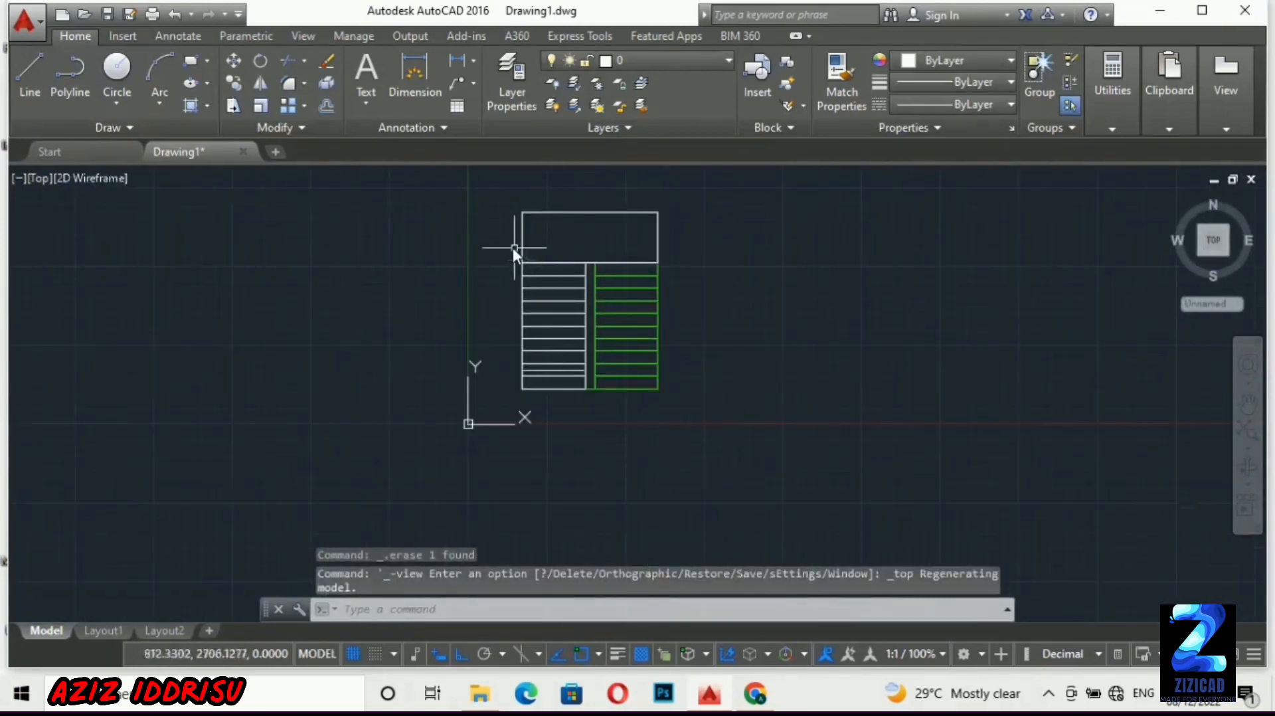
left_click(549, 200)
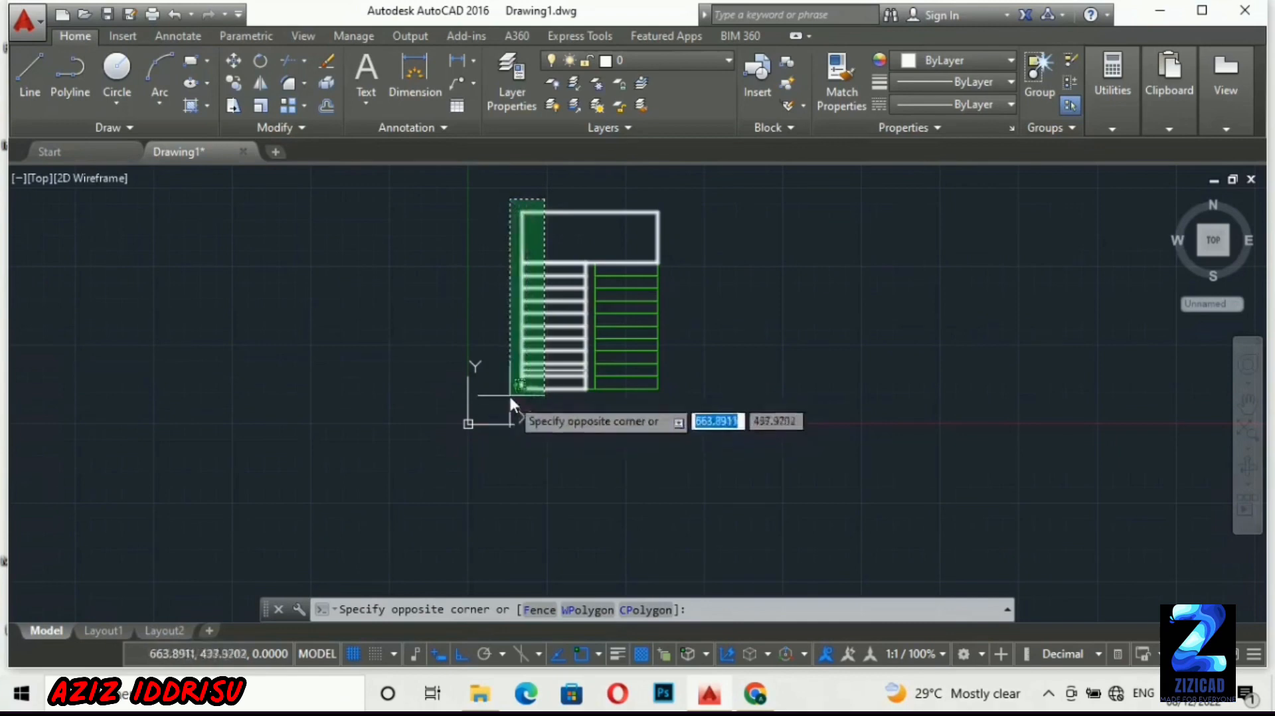
left_click(508, 395)
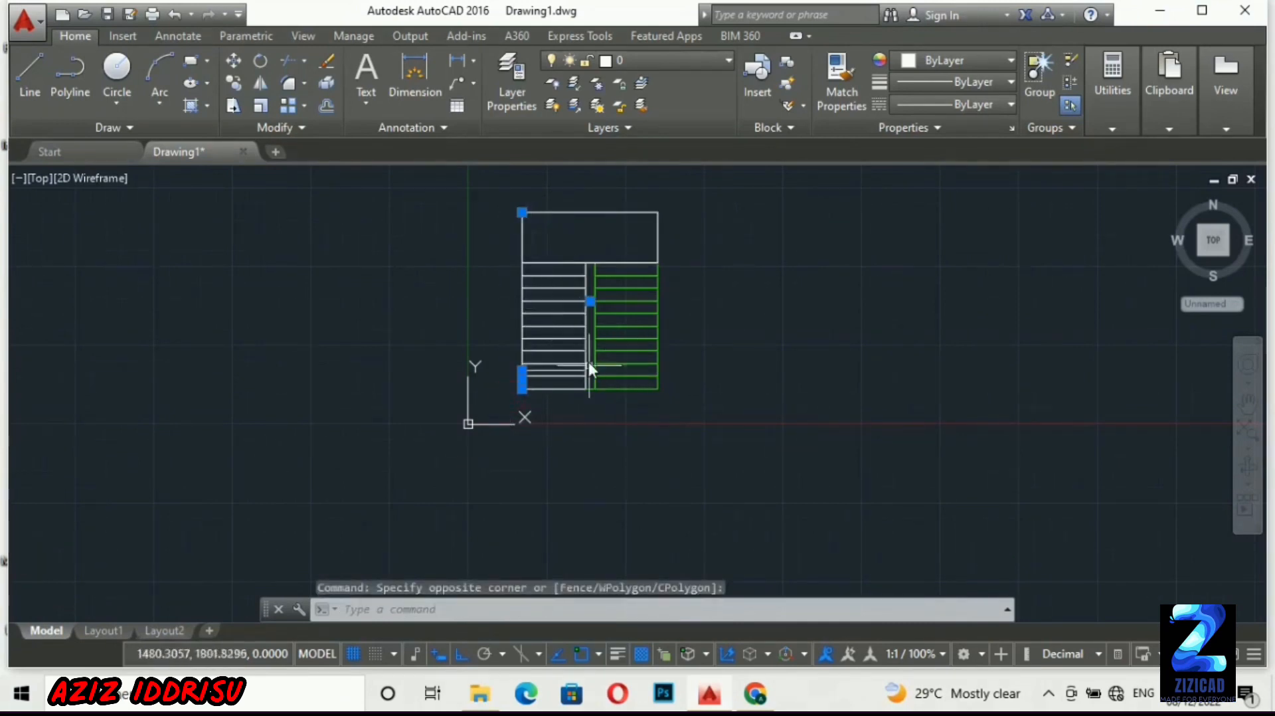
scroll(588, 362, "up", 4)
type("MI")
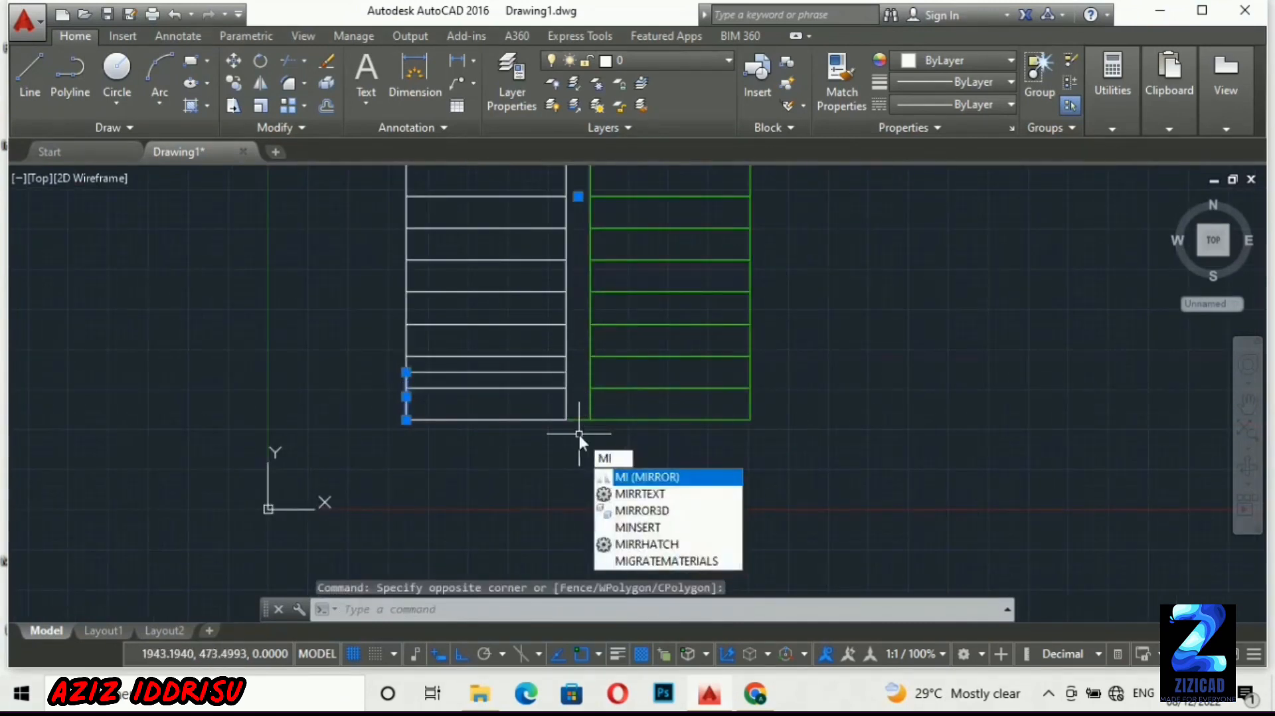
key("Return")
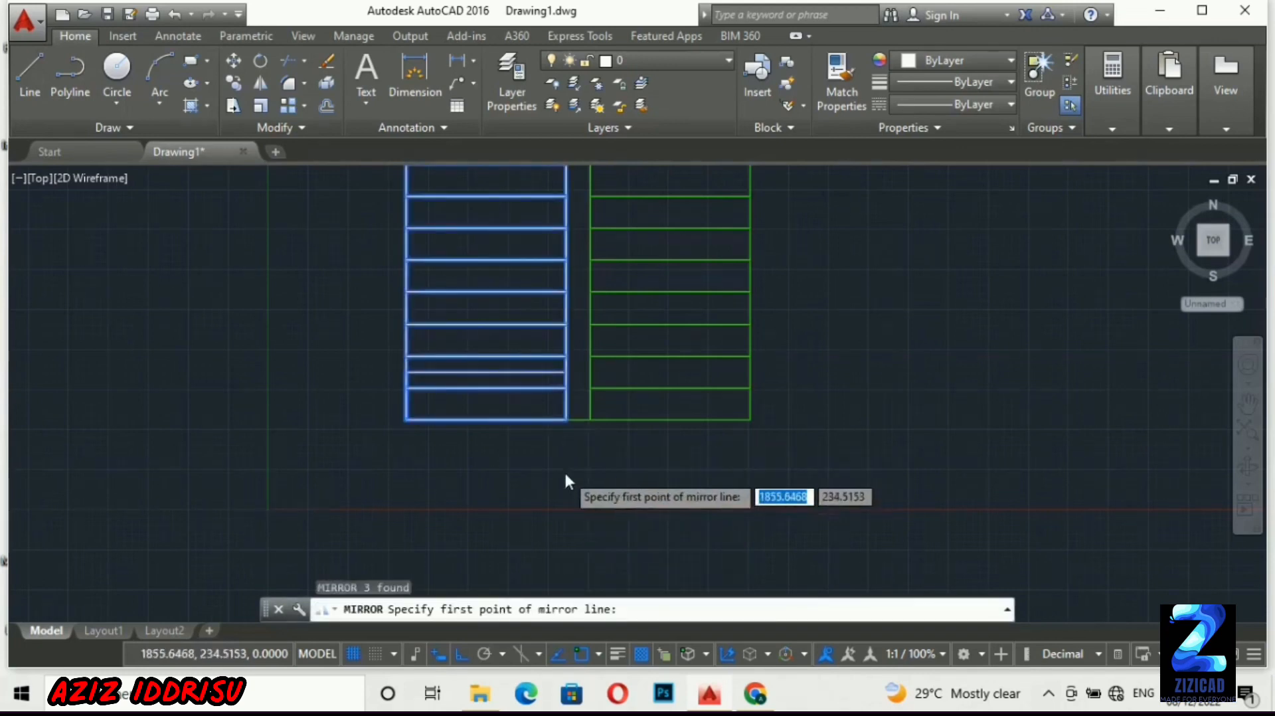
scroll(488, 342, "down", 5)
left_click(487, 338)
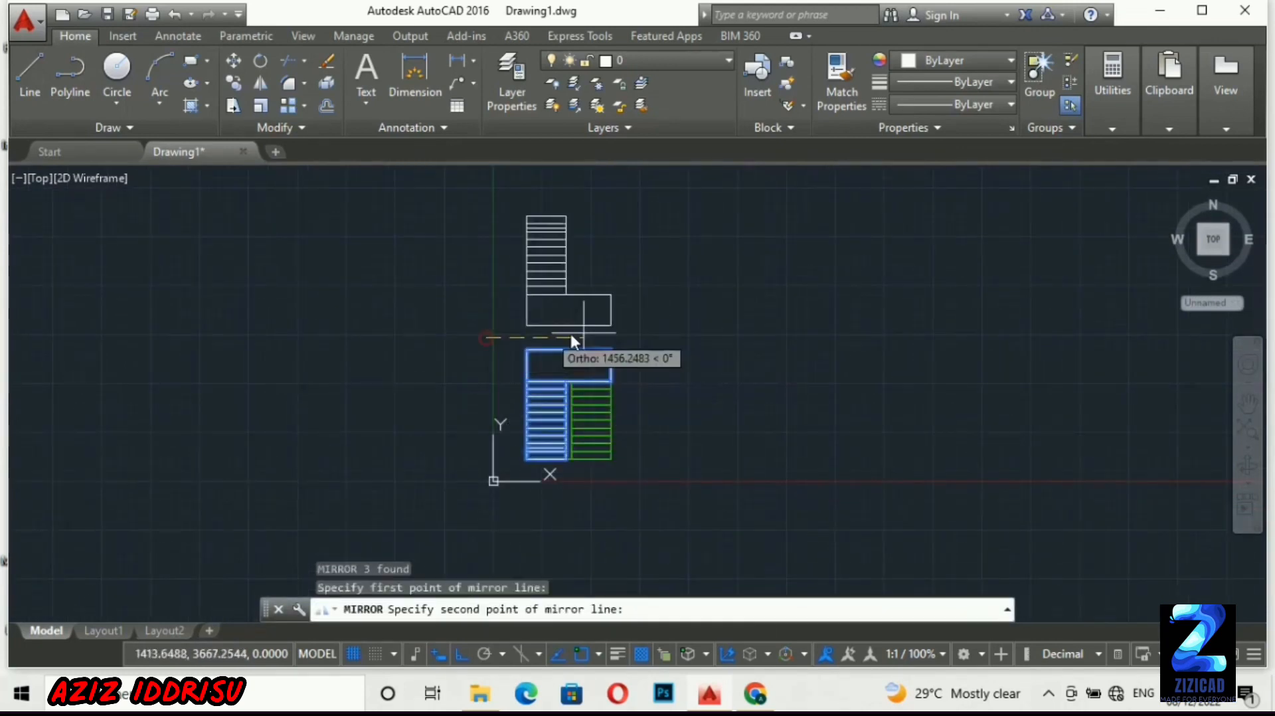
left_click(648, 325)
key("Return")
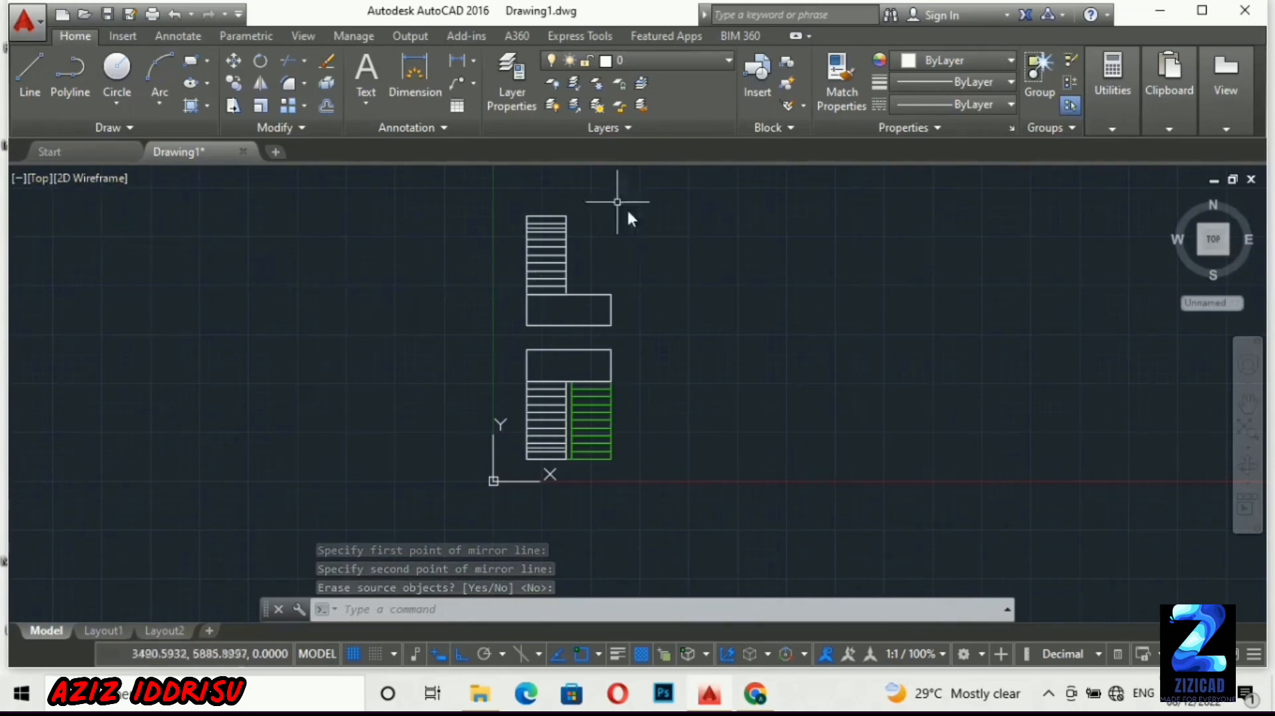
Move the mirrored flight by its first step's outer corner to the second flight's inner corner at the landing edge
left_click(497, 198)
left_click(638, 332)
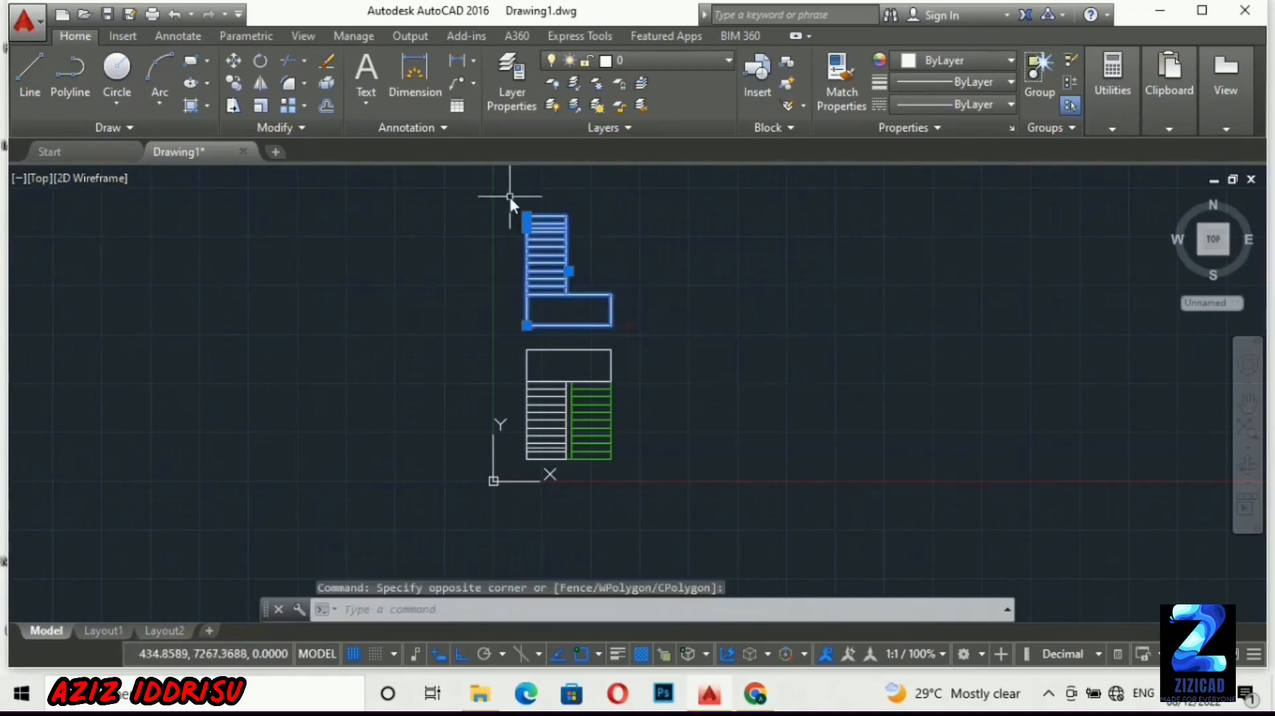
type("m")
key("Return")
left_click(528, 217)
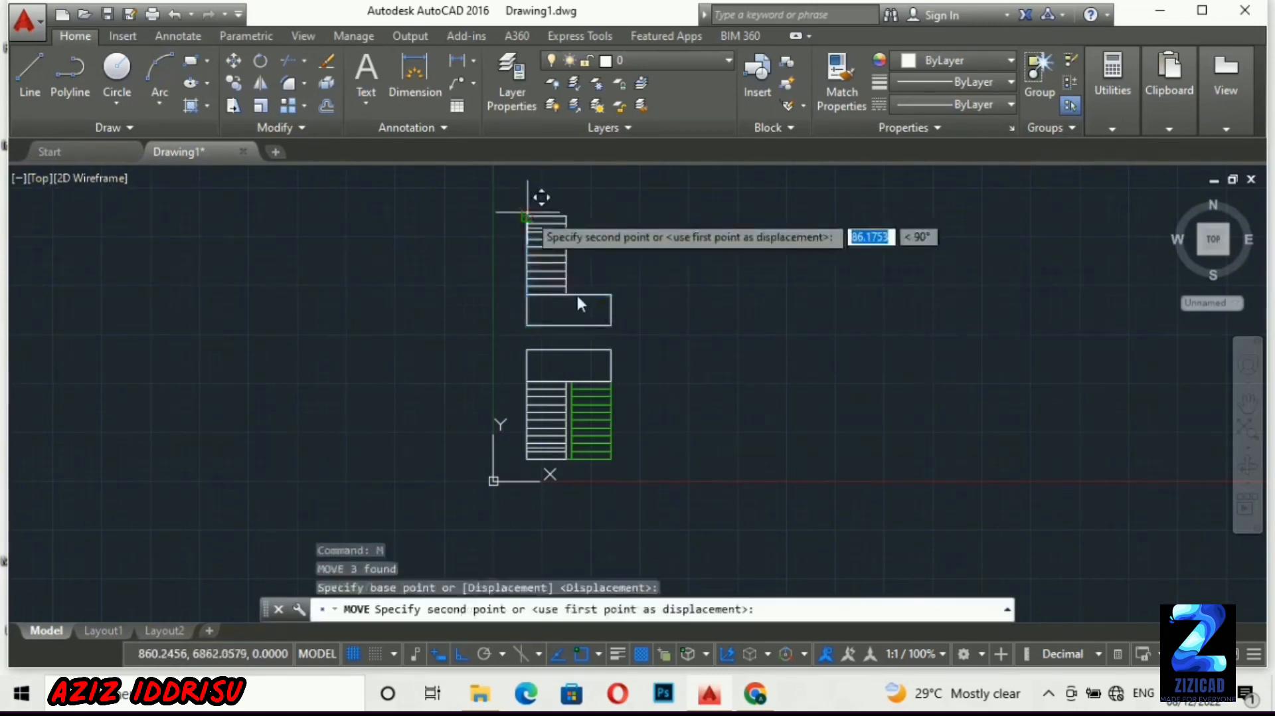
scroll(569, 381, "up", 5)
left_click(570, 378)
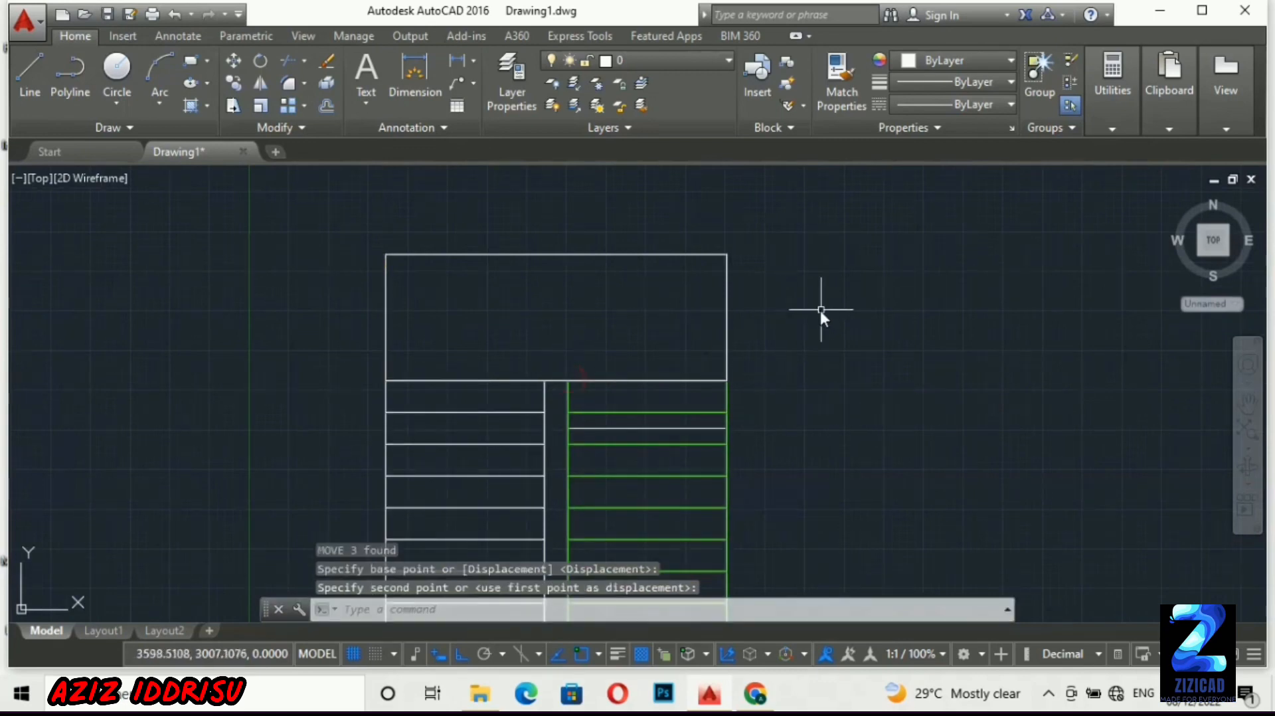
Switch to the SW Isometric view and orbit the model to examine how the mirrored flight sits relative to the first landing
scroll(820, 309, "down", 3)
left_click(38, 179)
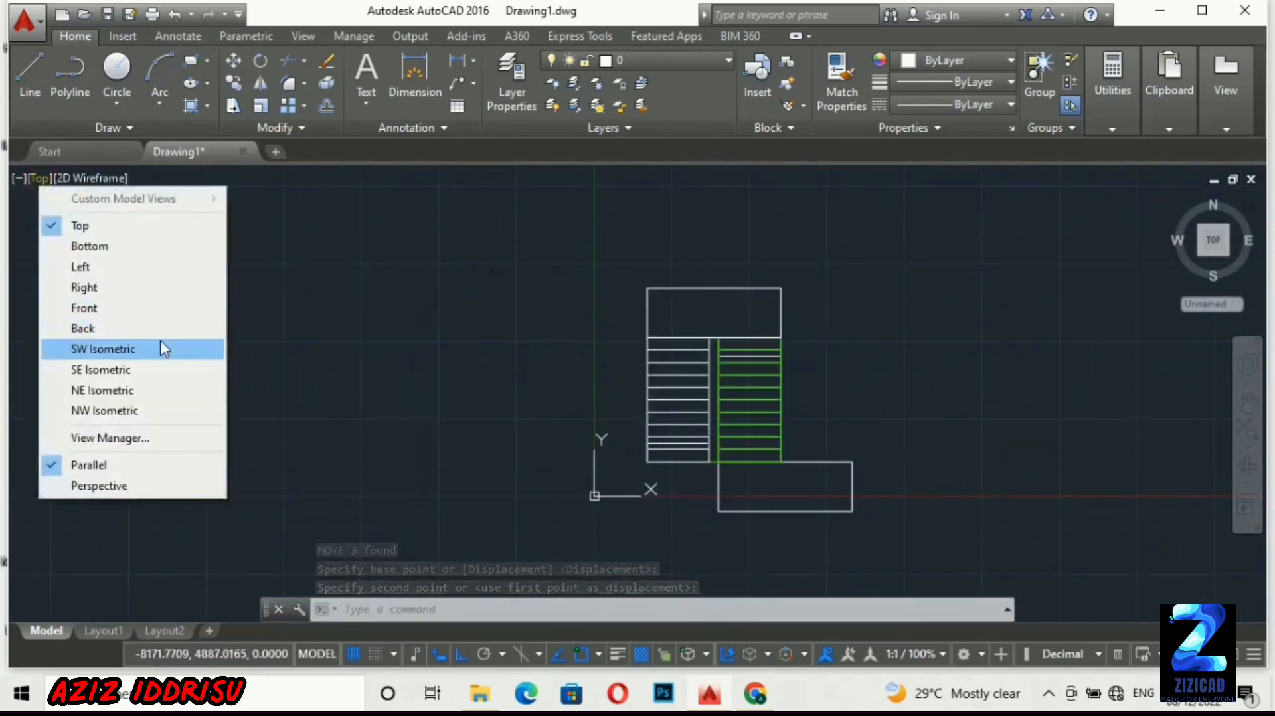
left_click(138, 349)
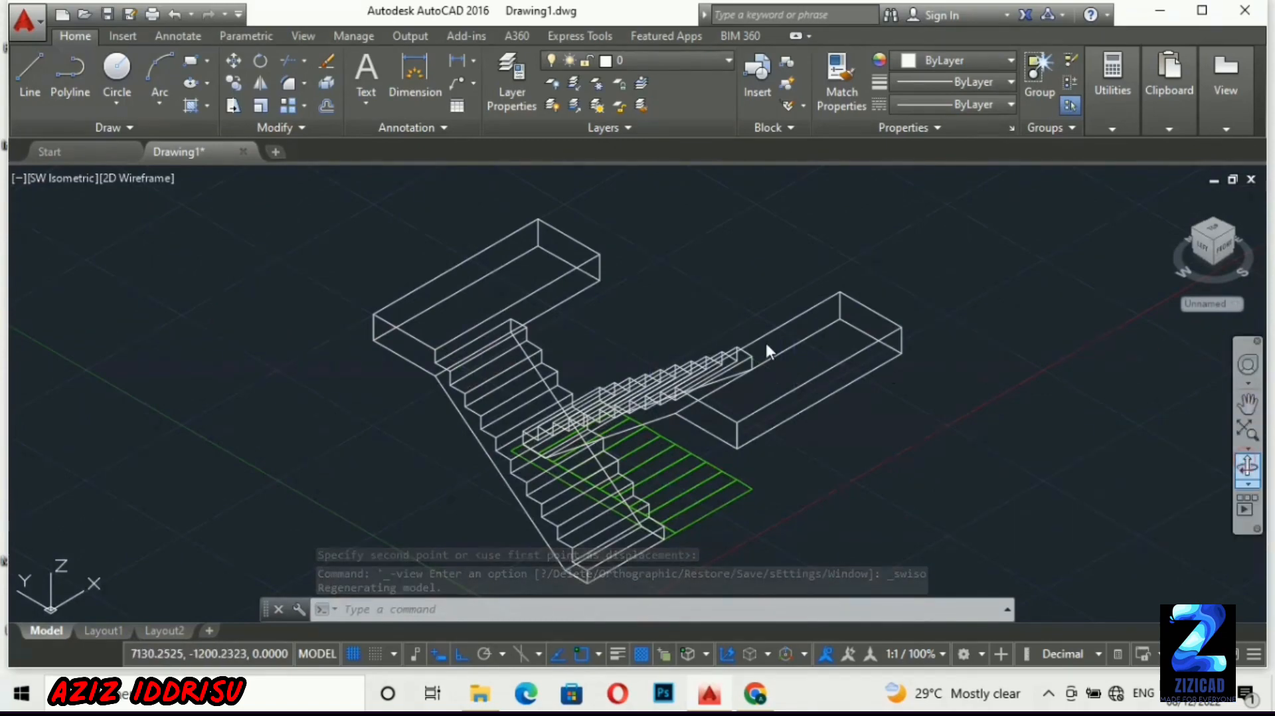
left_click_drag(851, 420, 967, 394)
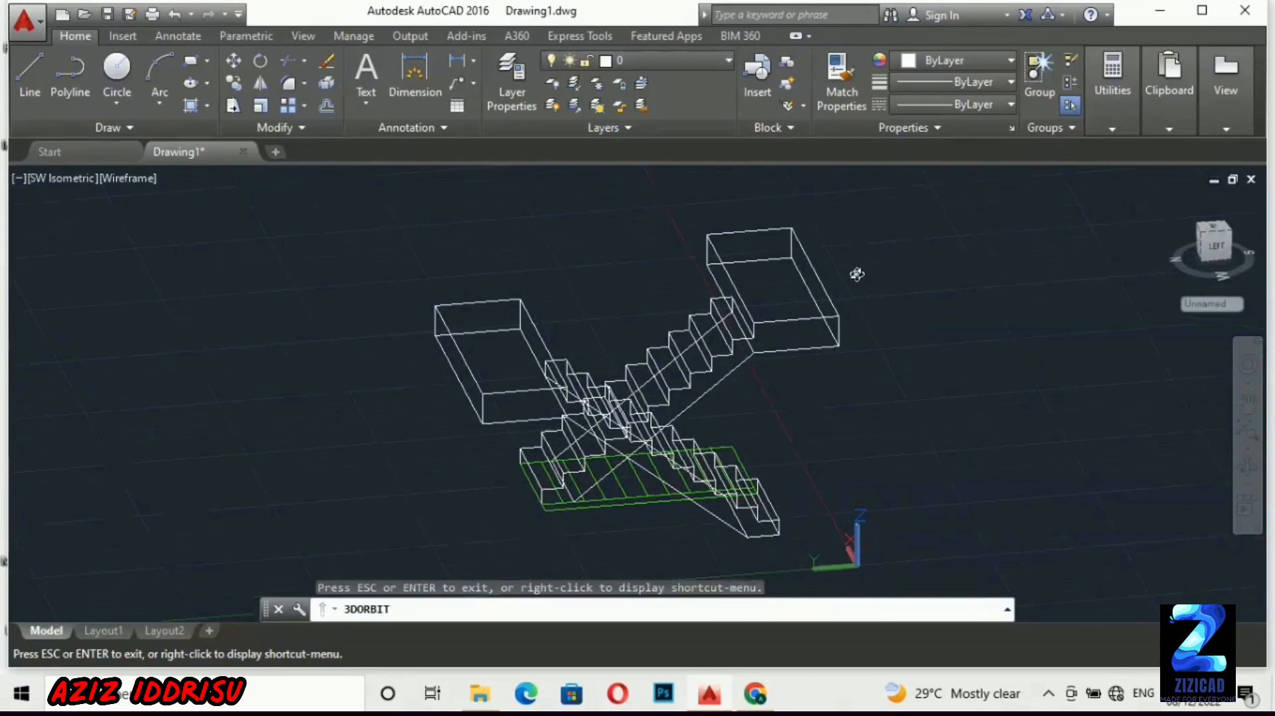
key("Escape")
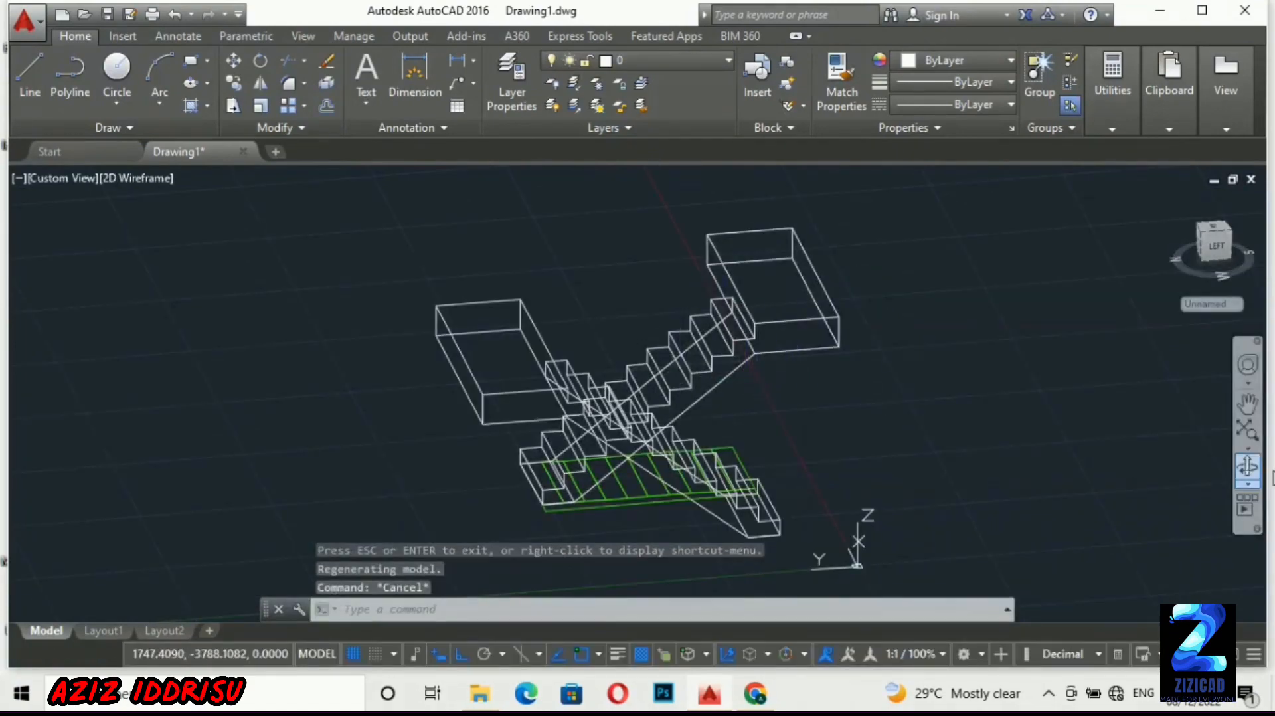
key("Return")
left_click_drag(863, 388, 496, 462)
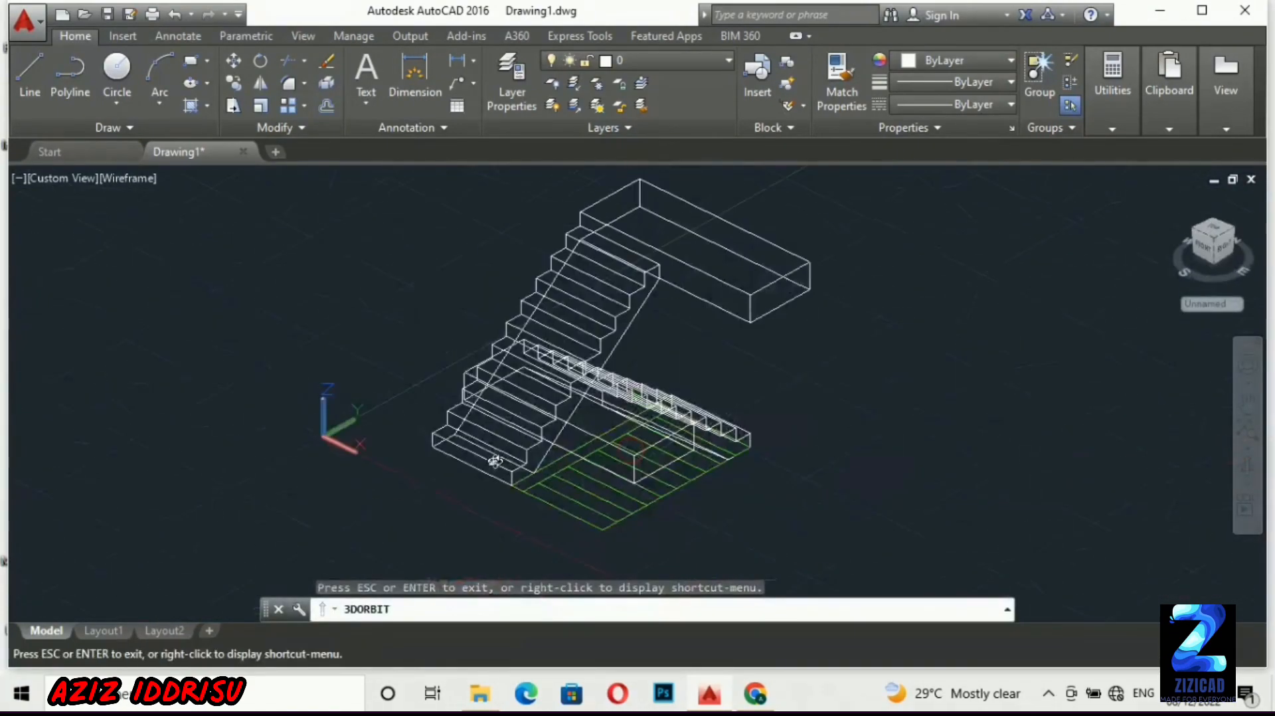
left_click_drag(771, 454, 692, 433)
key("Escape")
Move the mirrored flight from its bottom step's lower outer corner up to the top front corner of the first landing
left_click(675, 447)
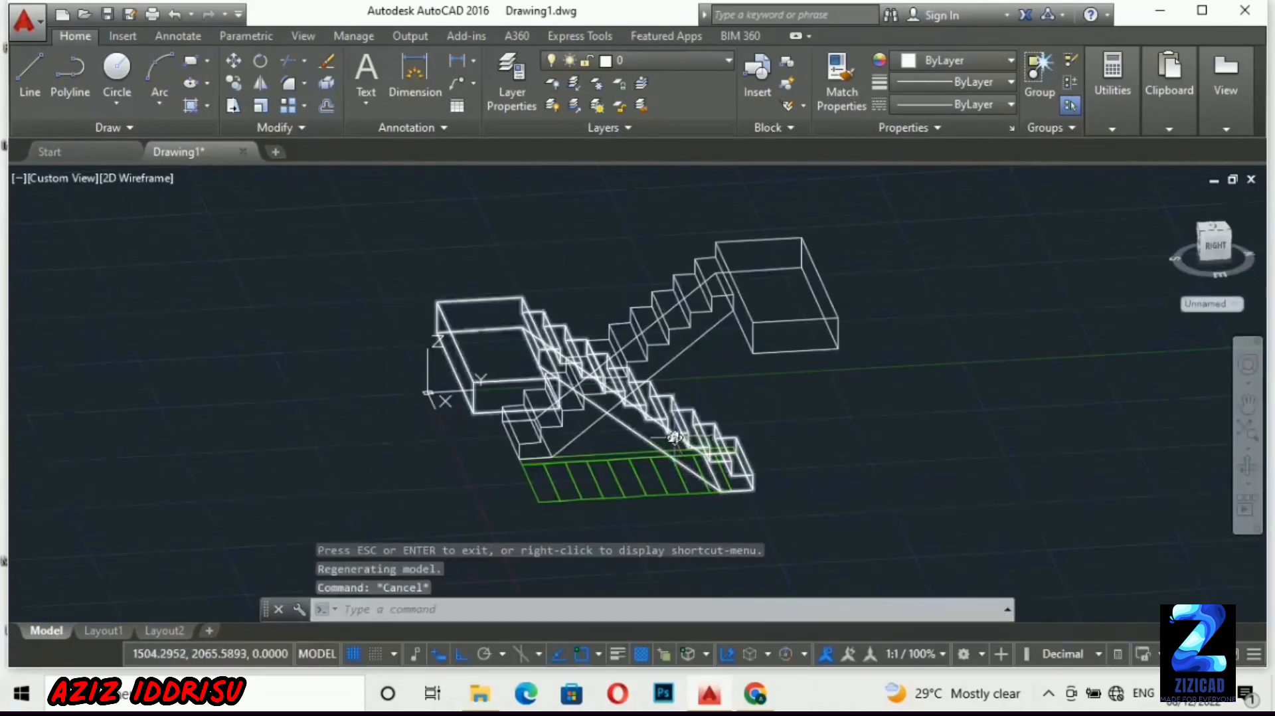
type("m")
key("Return")
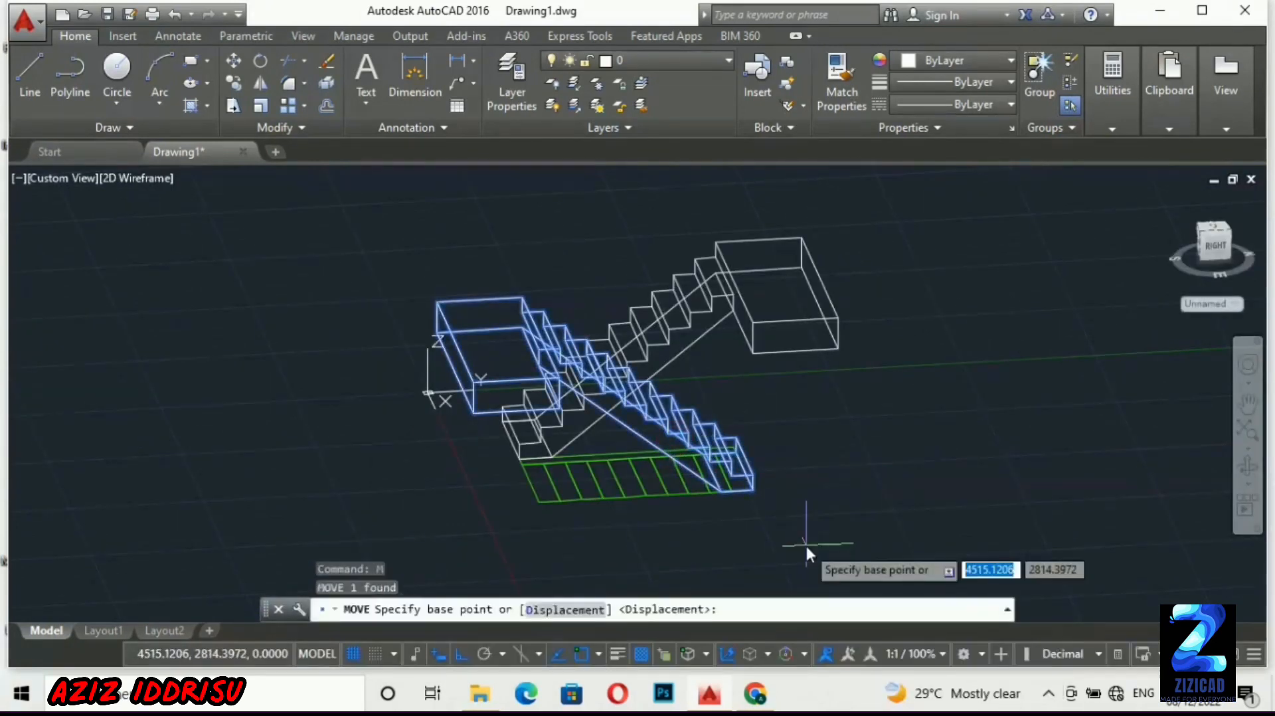
left_click(752, 489)
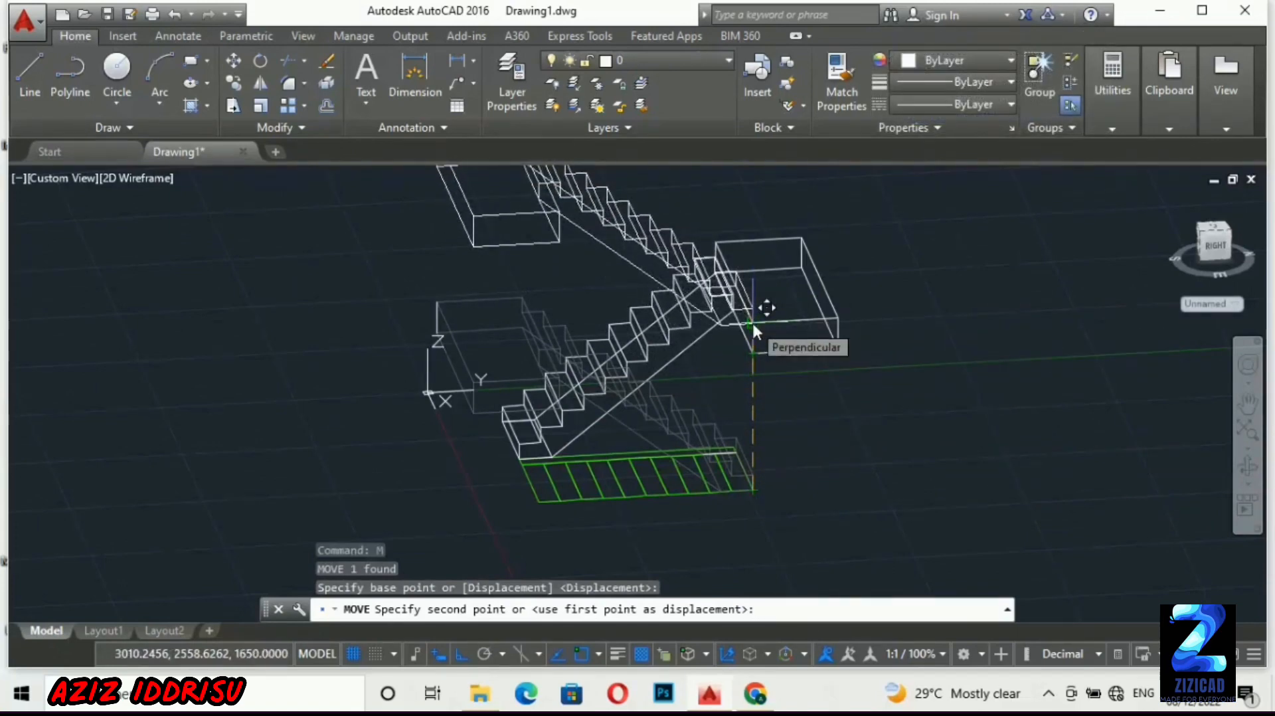
left_click(752, 324)
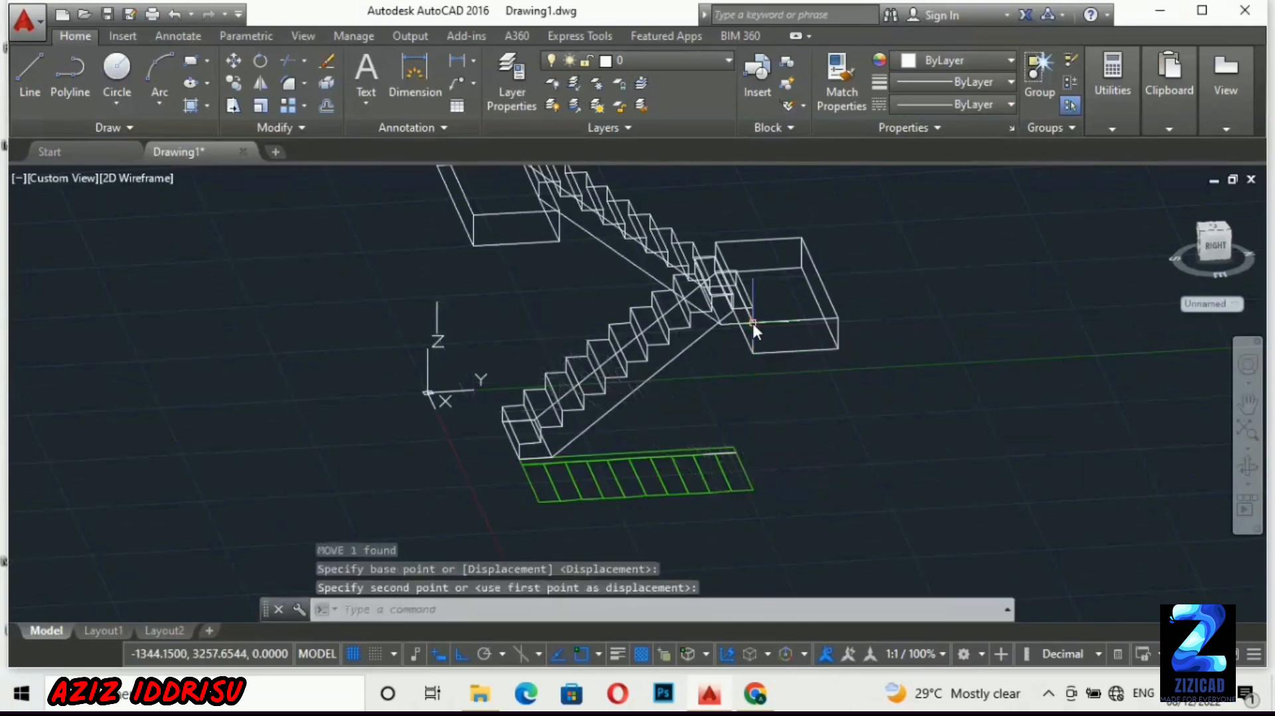
Use Presspull to push the upper landing's protruding end face back until it is flush with the side of the second flight
scroll(797, 338, "down", 5)
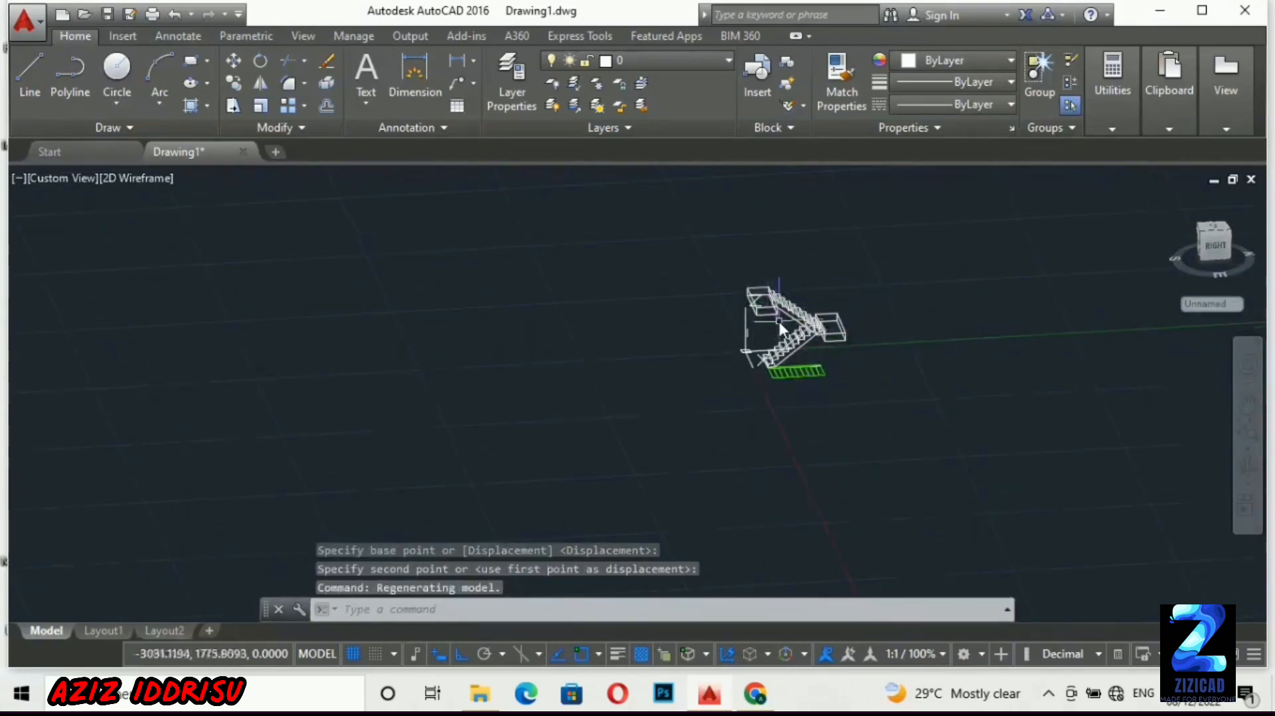
scroll(779, 322, "up", 5)
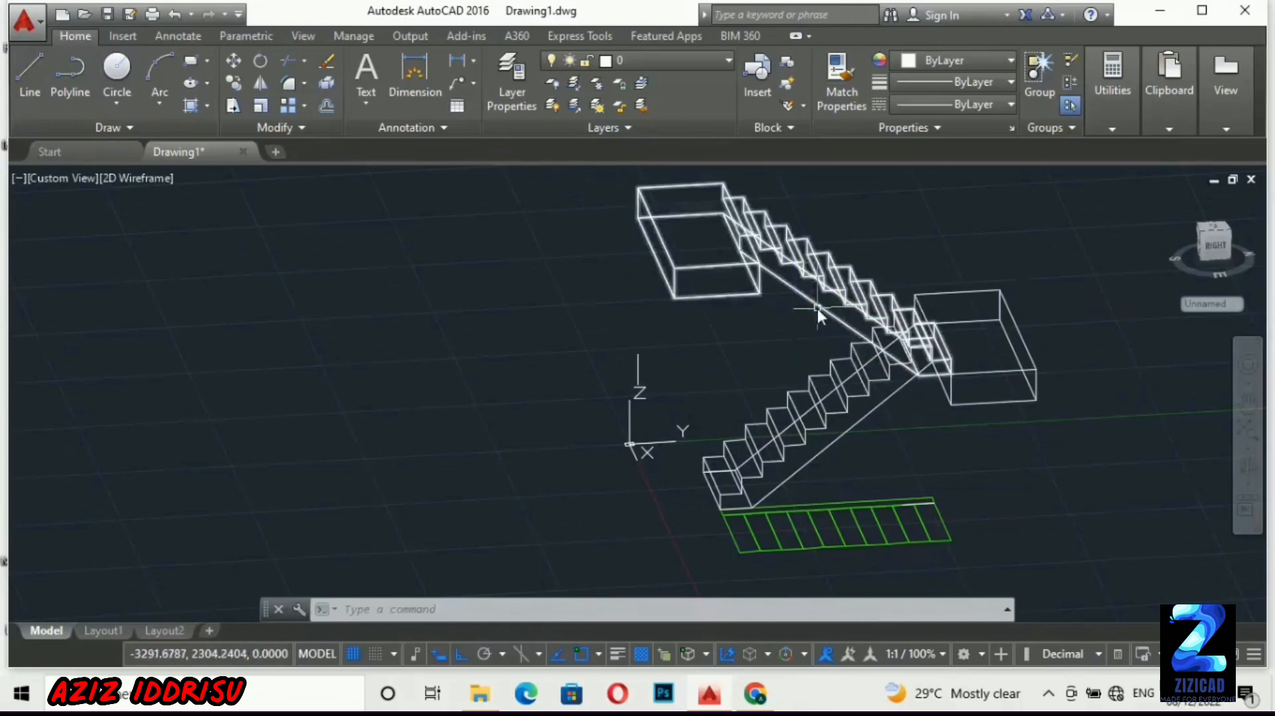
scroll(819, 308, "down", 4)
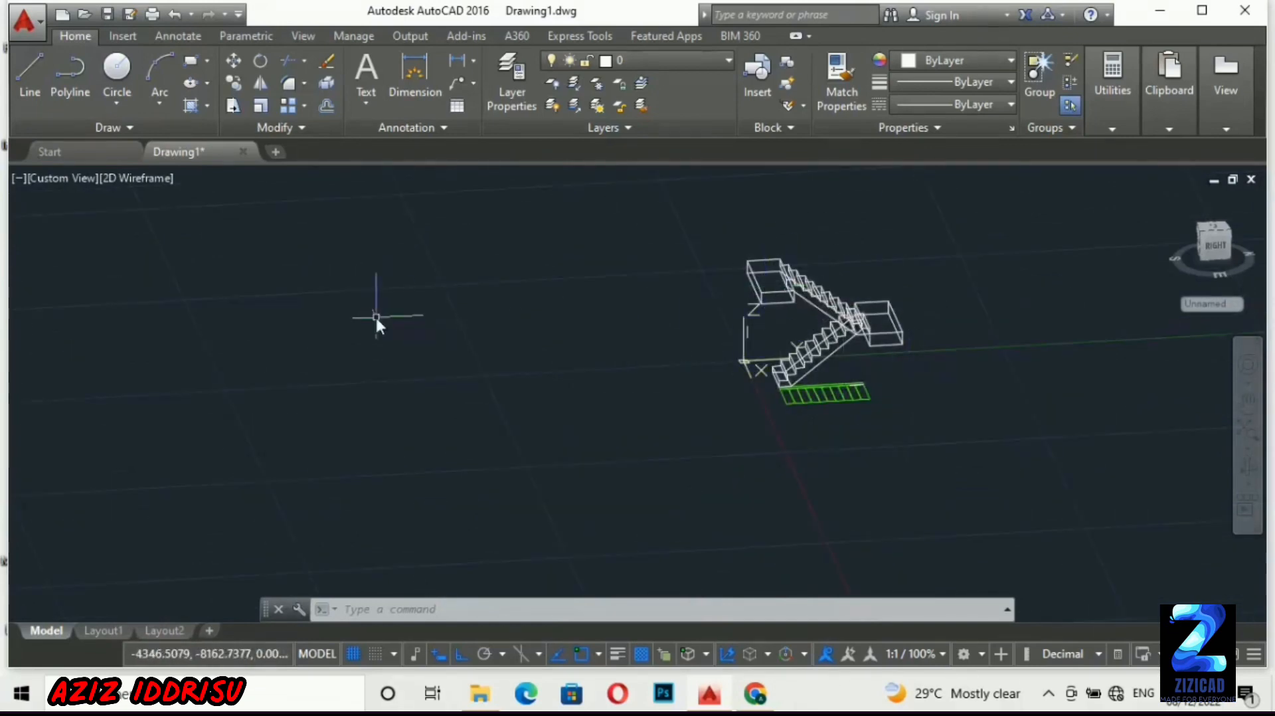
scroll(770, 270, "up", 3)
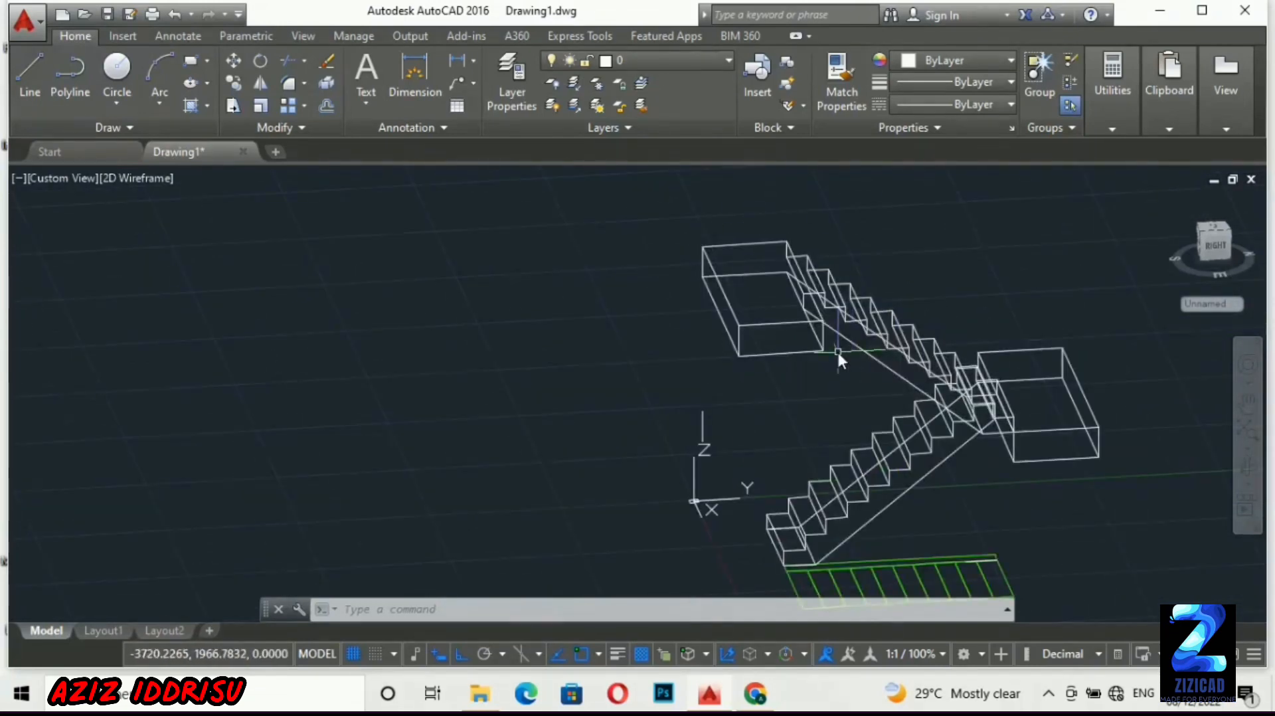
type("presspull")
key("Return")
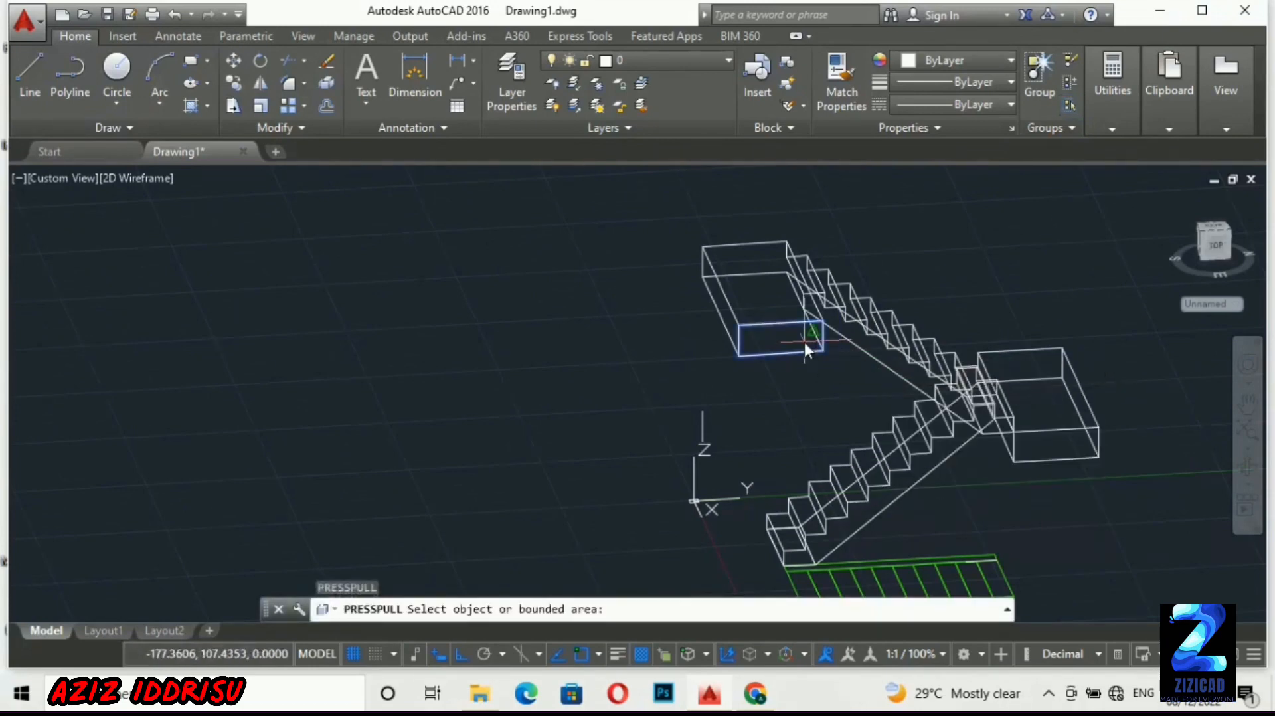
left_click(804, 341)
scroll(808, 290, "up", 5)
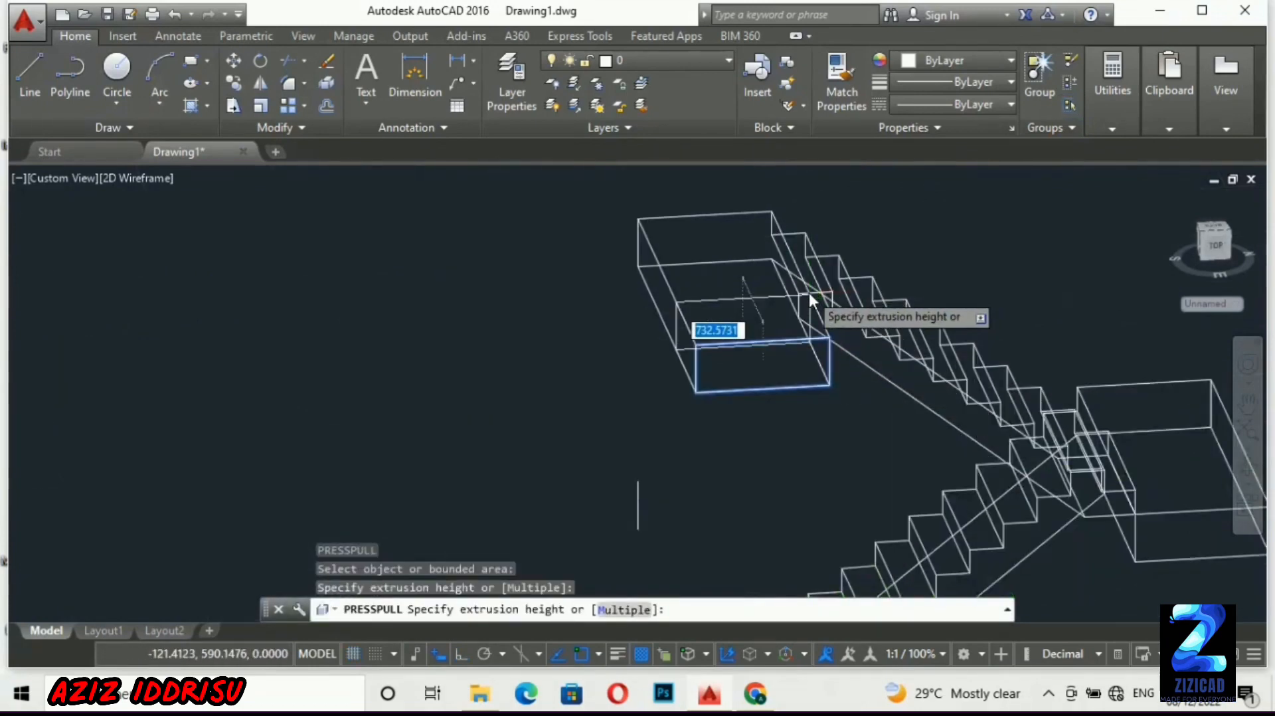
left_click(779, 356)
scroll(843, 454, "down", 6)
key("Escape")
key("Escape")
key("Escape")
scroll(855, 284, "down", 4)
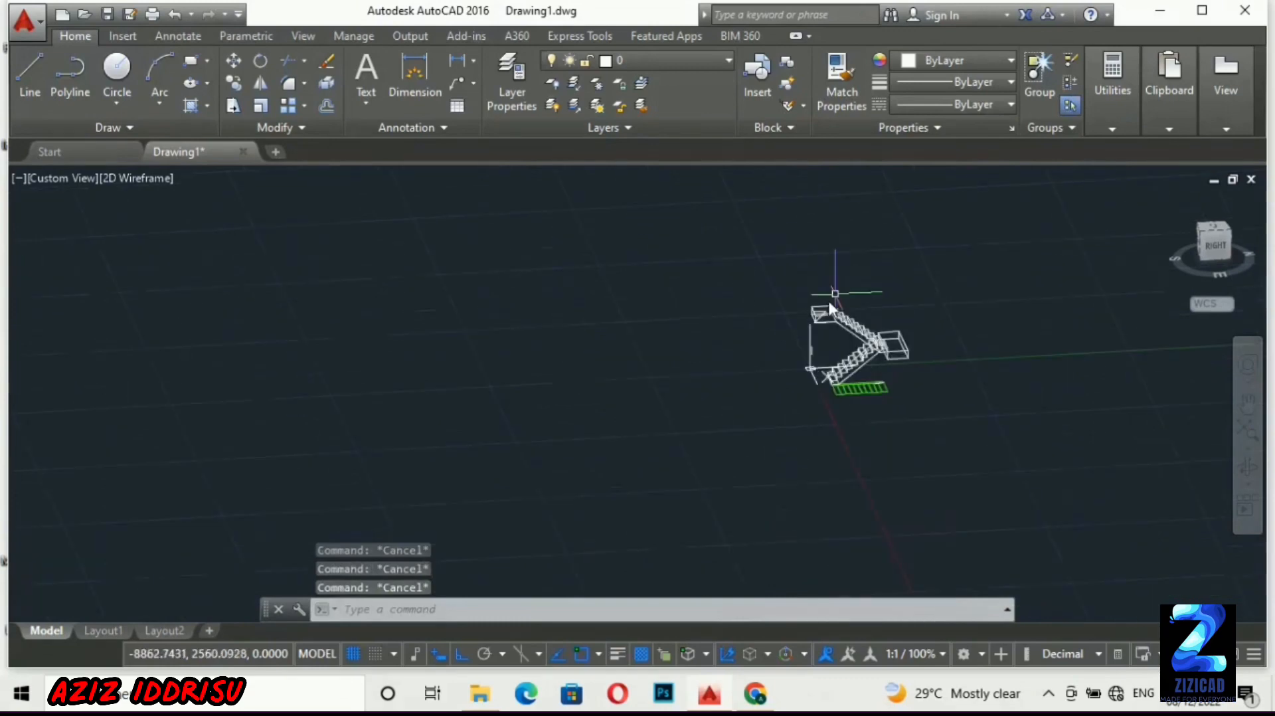
Set the viewport's visual style to Realistic and frame the staircase
scroll(866, 357, "down", 2)
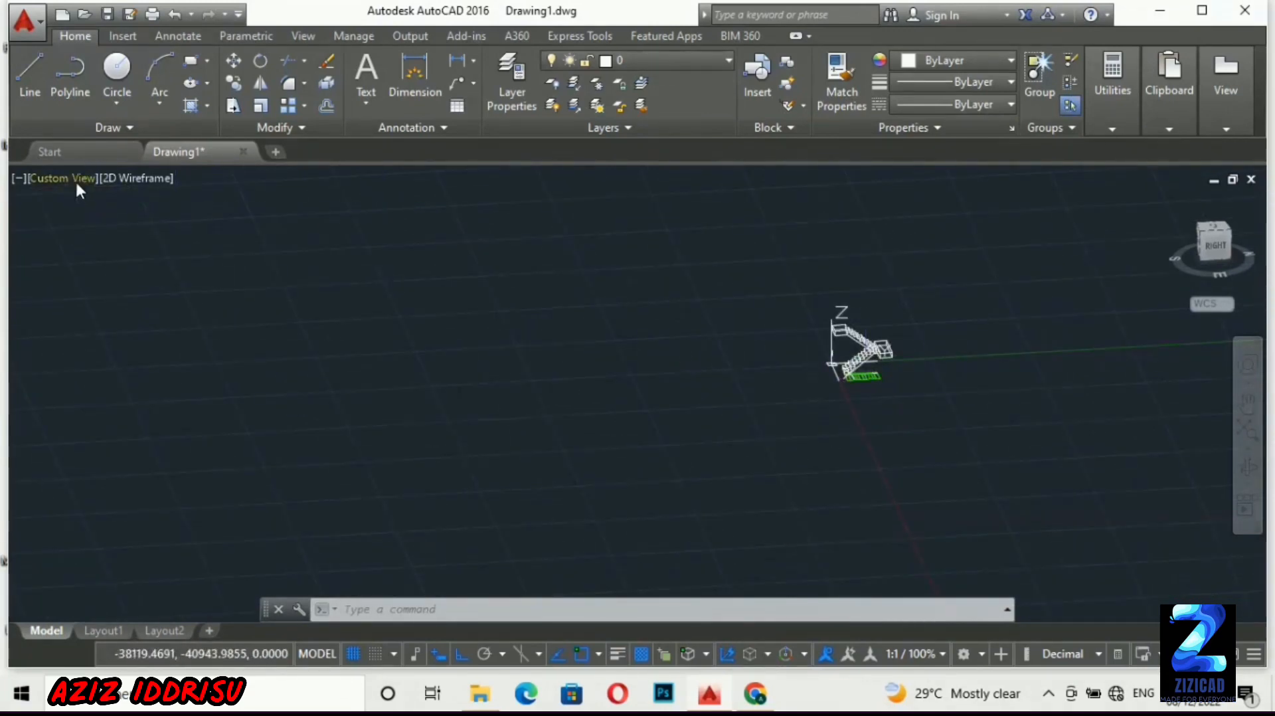
left_click(133, 178)
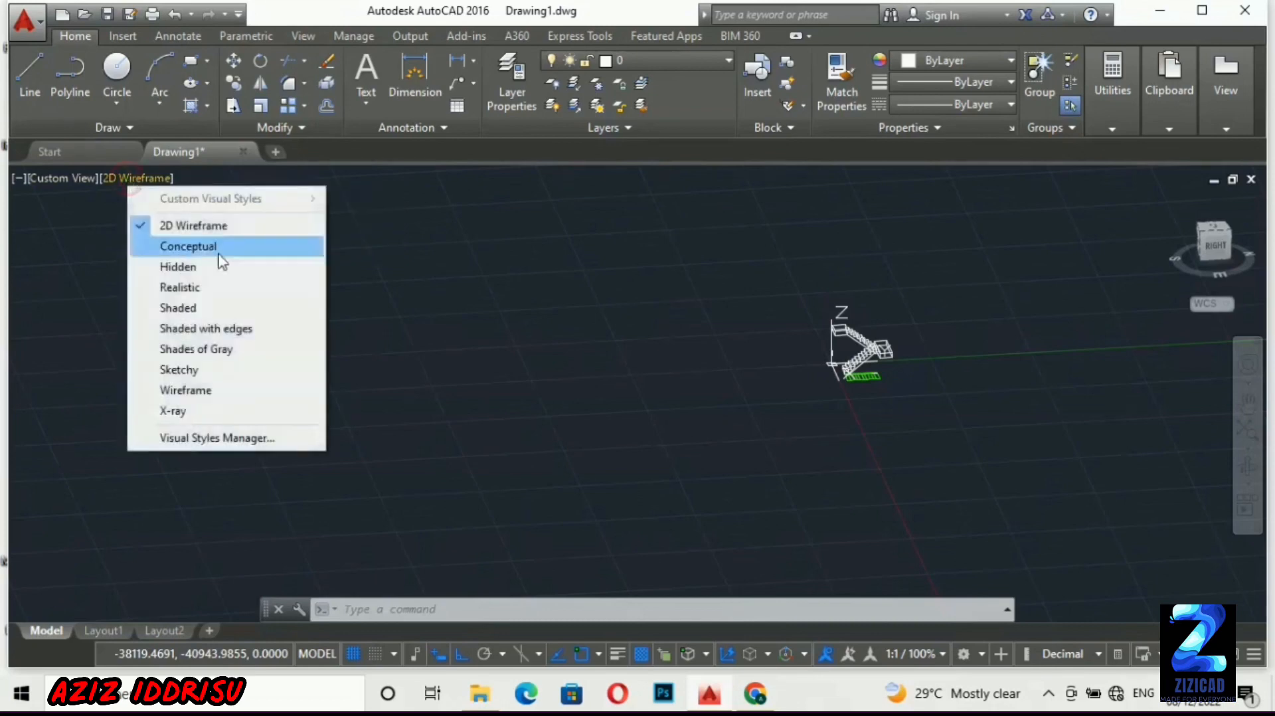
left_click(213, 289)
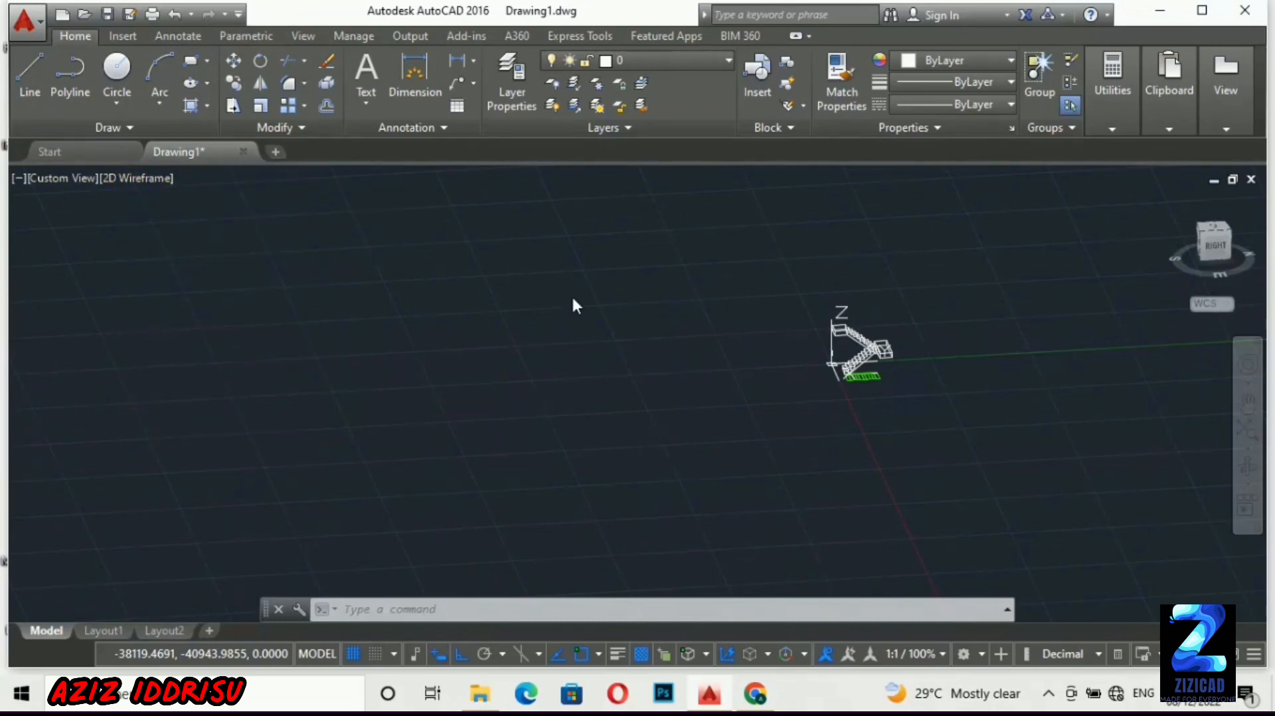
scroll(926, 342, "up", 6)
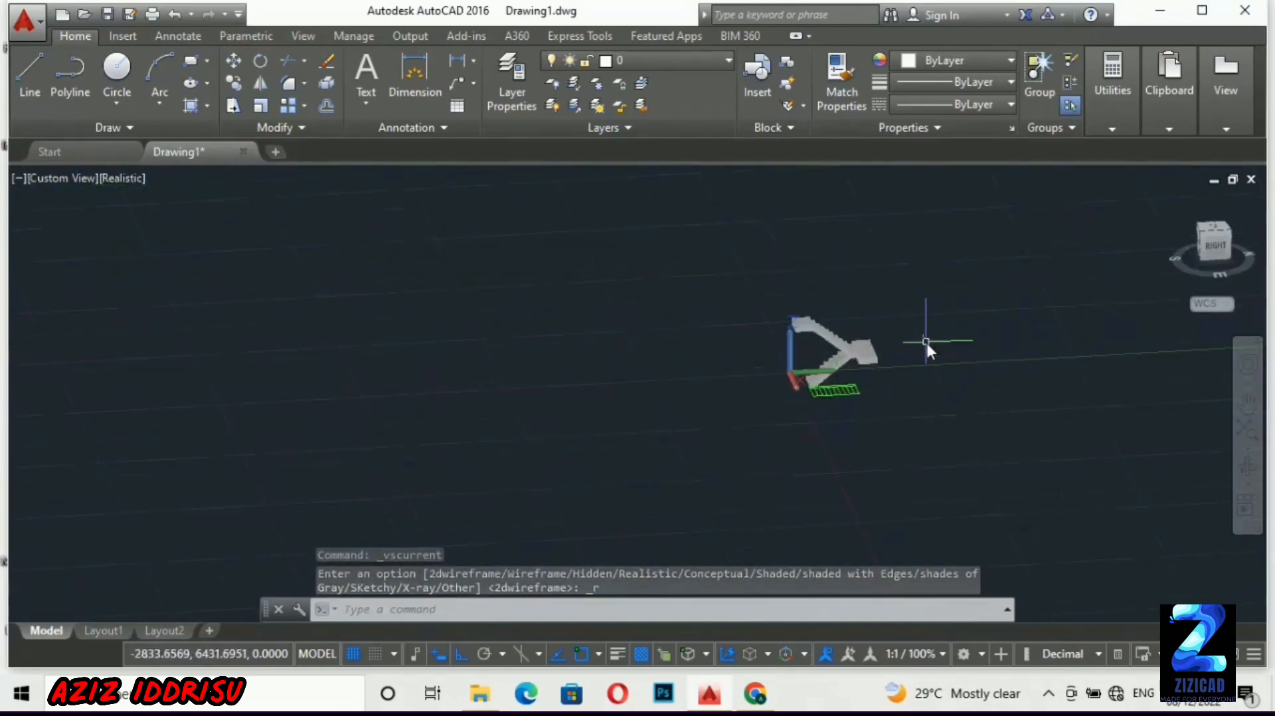
scroll(1113, 349, "down", 5)
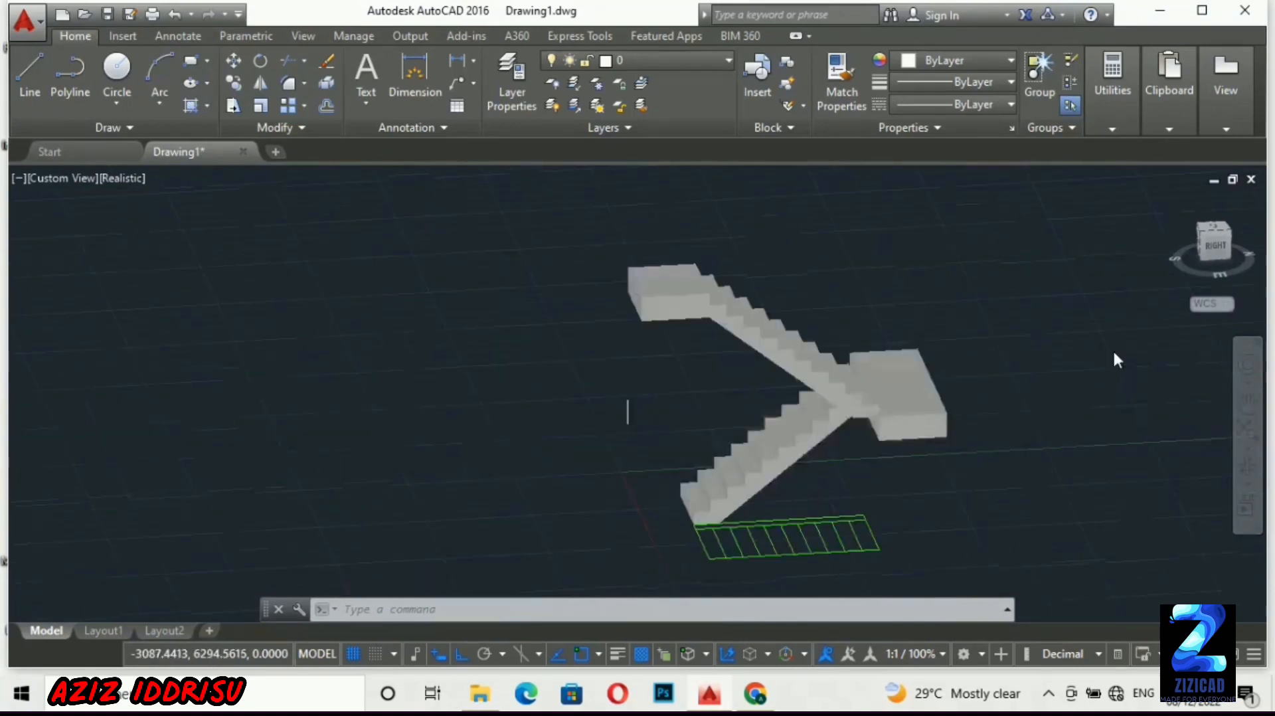
Assign both flights with their landings to the green layer, then clear the selection
left_click(1033, 287)
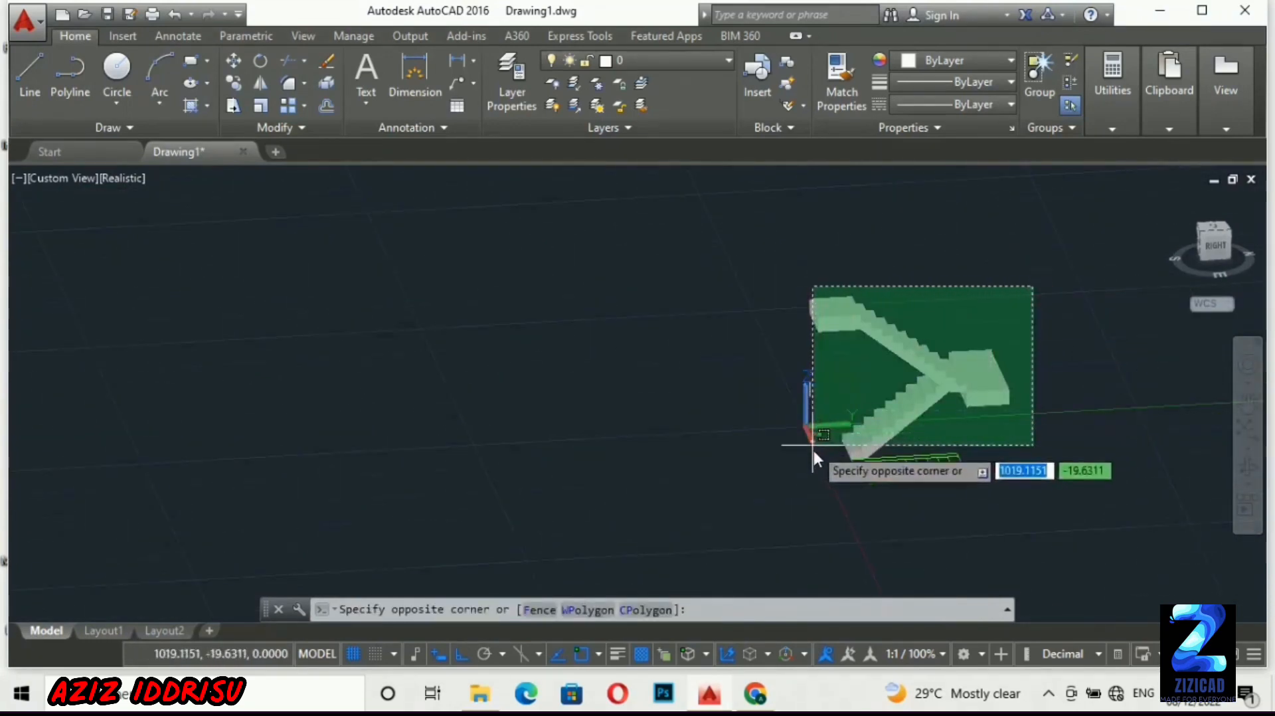
left_click(815, 445)
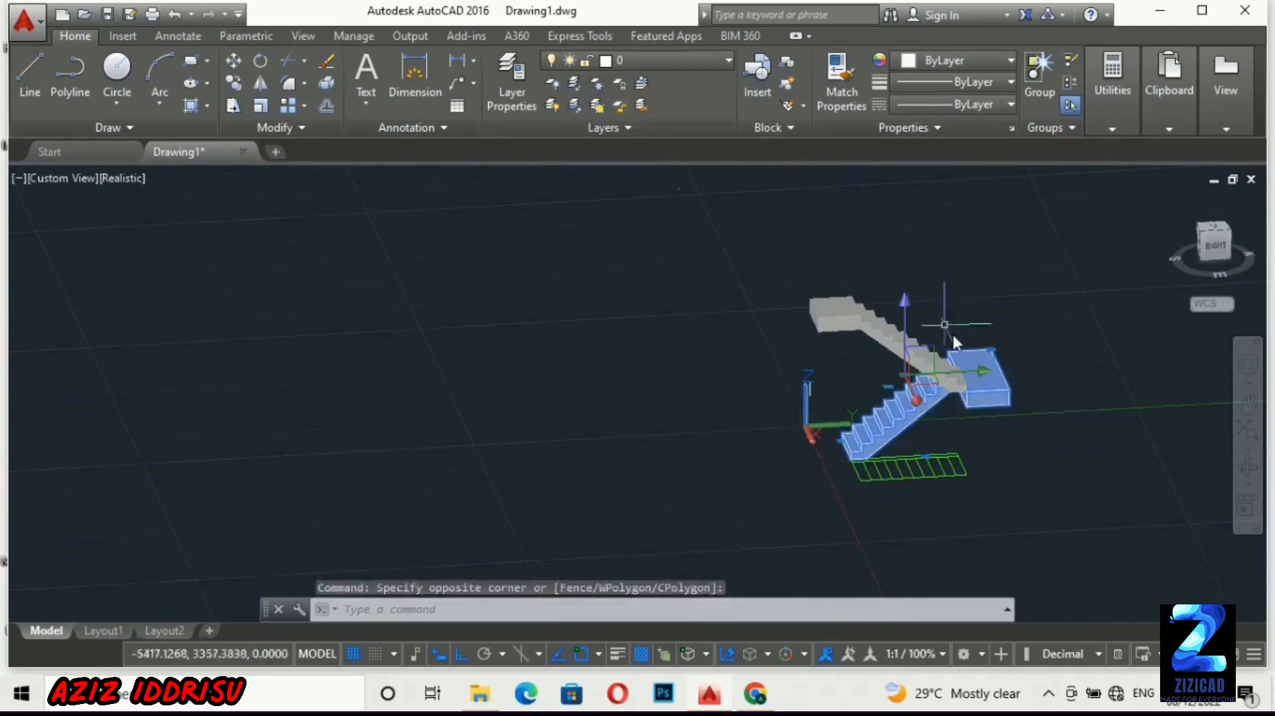
left_click(895, 259)
left_click(764, 313)
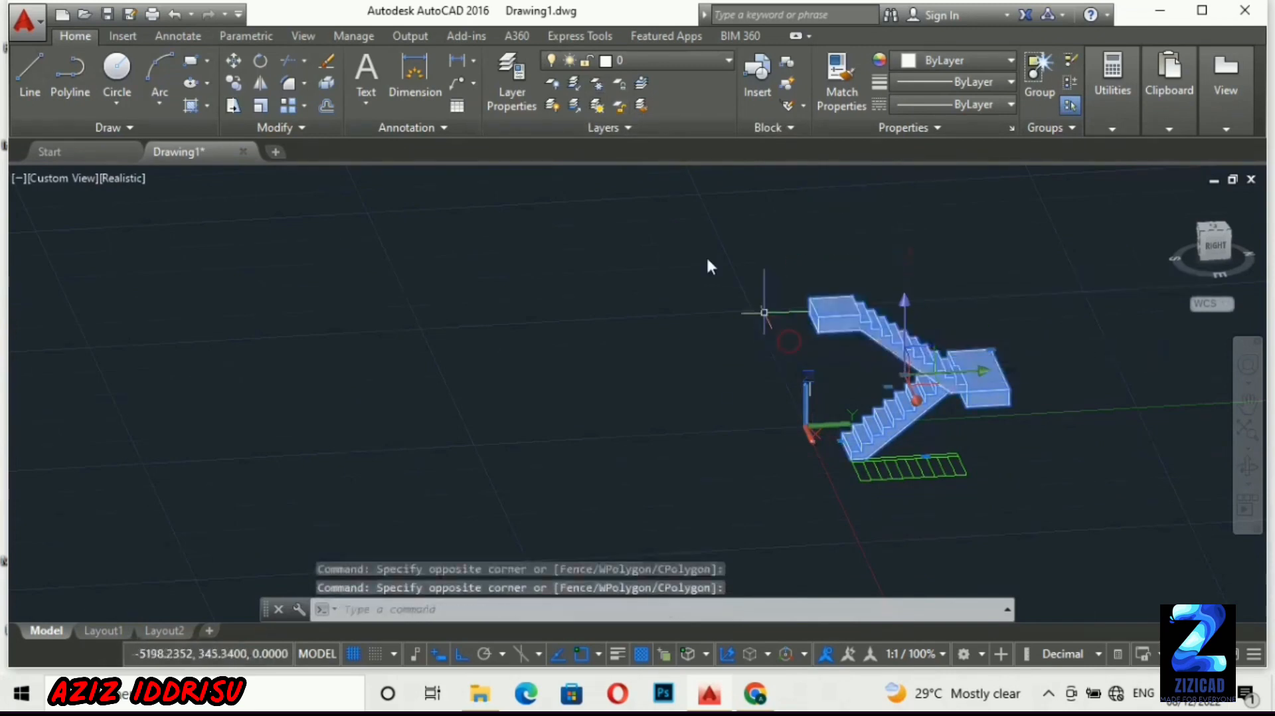
left_click(696, 62)
left_click(691, 106)
key("Escape")
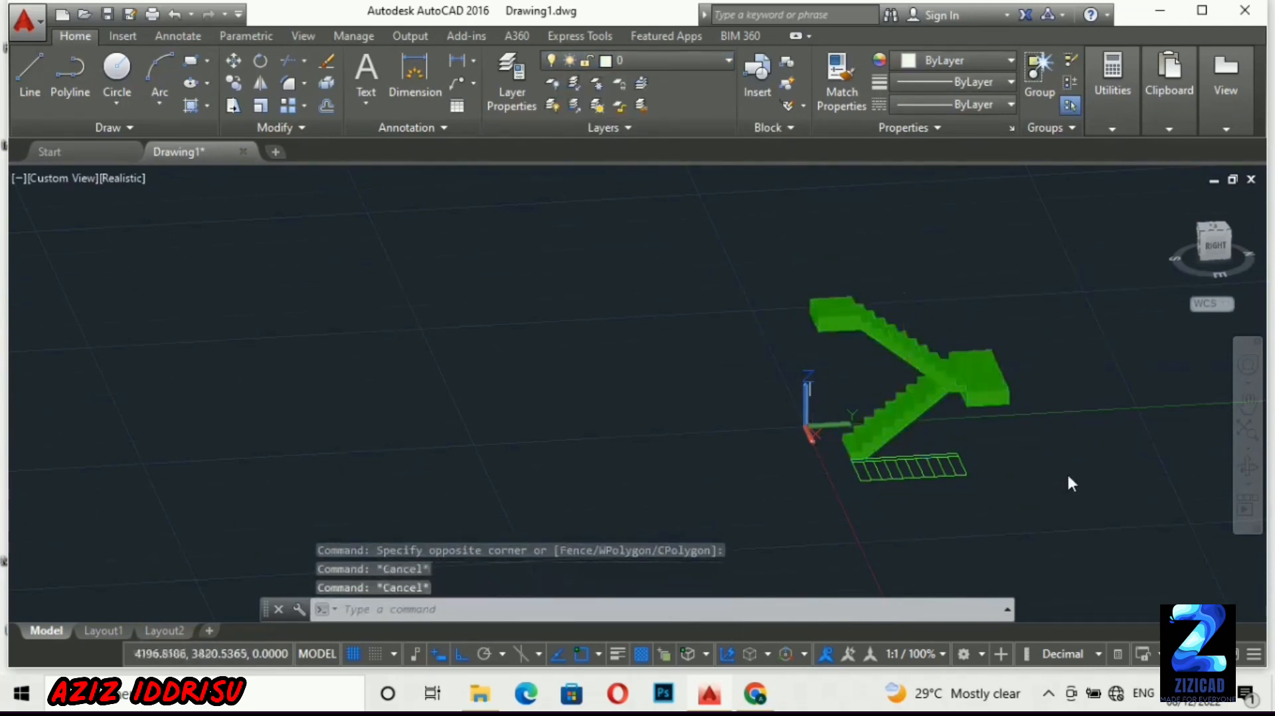
key("Escape")
Orbit to the back of the staircase and erase the stray short vertical line beside the upper flight
left_click(1247, 467)
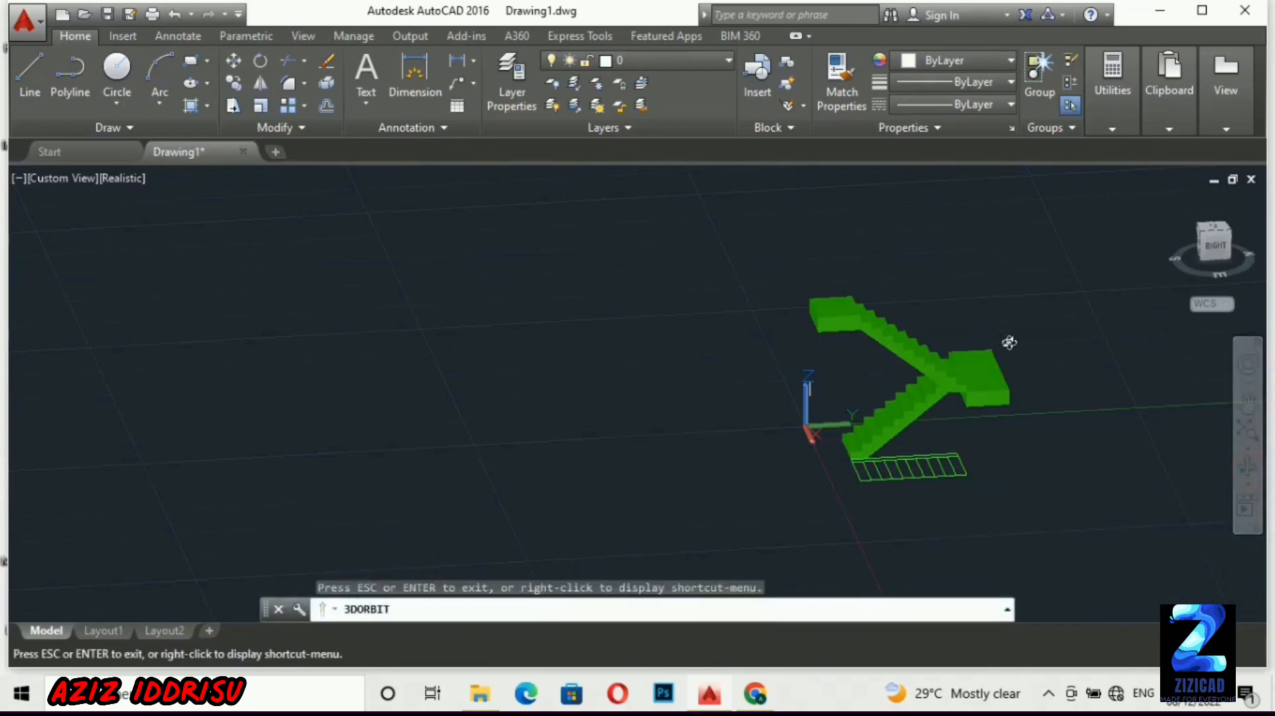
left_click_drag(1009, 341, 904, 338)
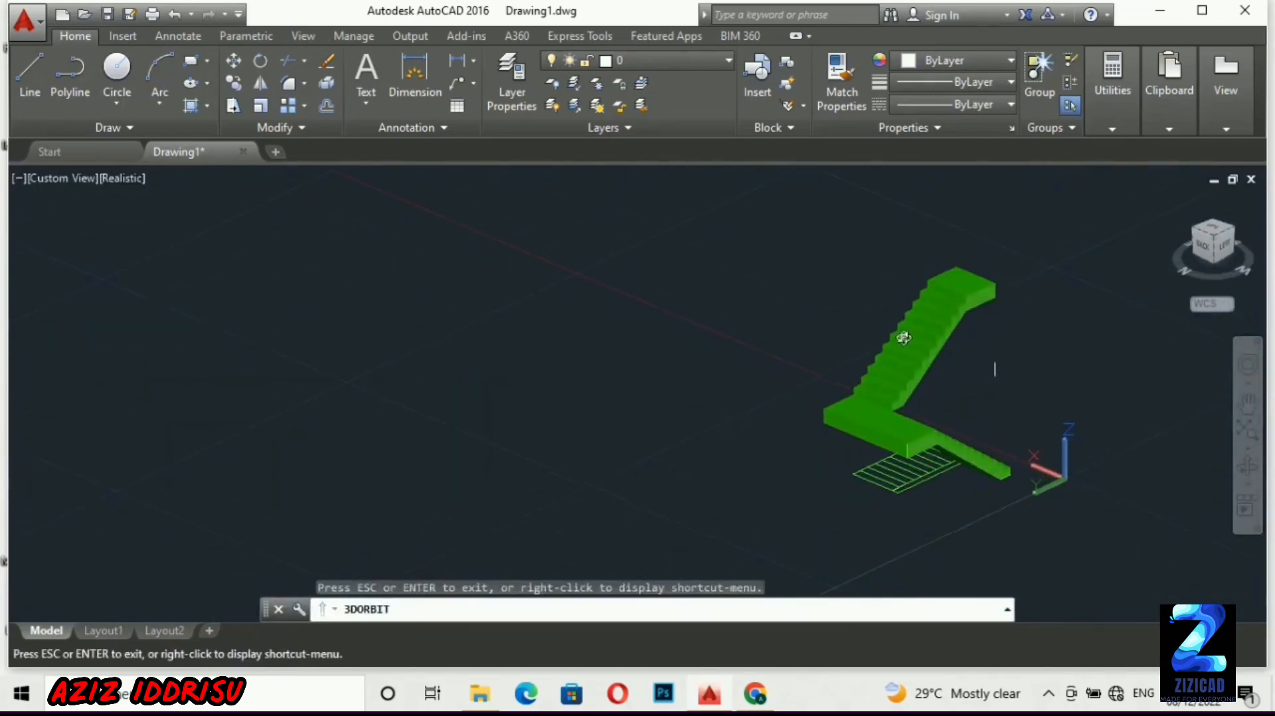
left_click_drag(482, 365, 888, 385)
key("Escape")
key("Escape")
left_click(896, 425)
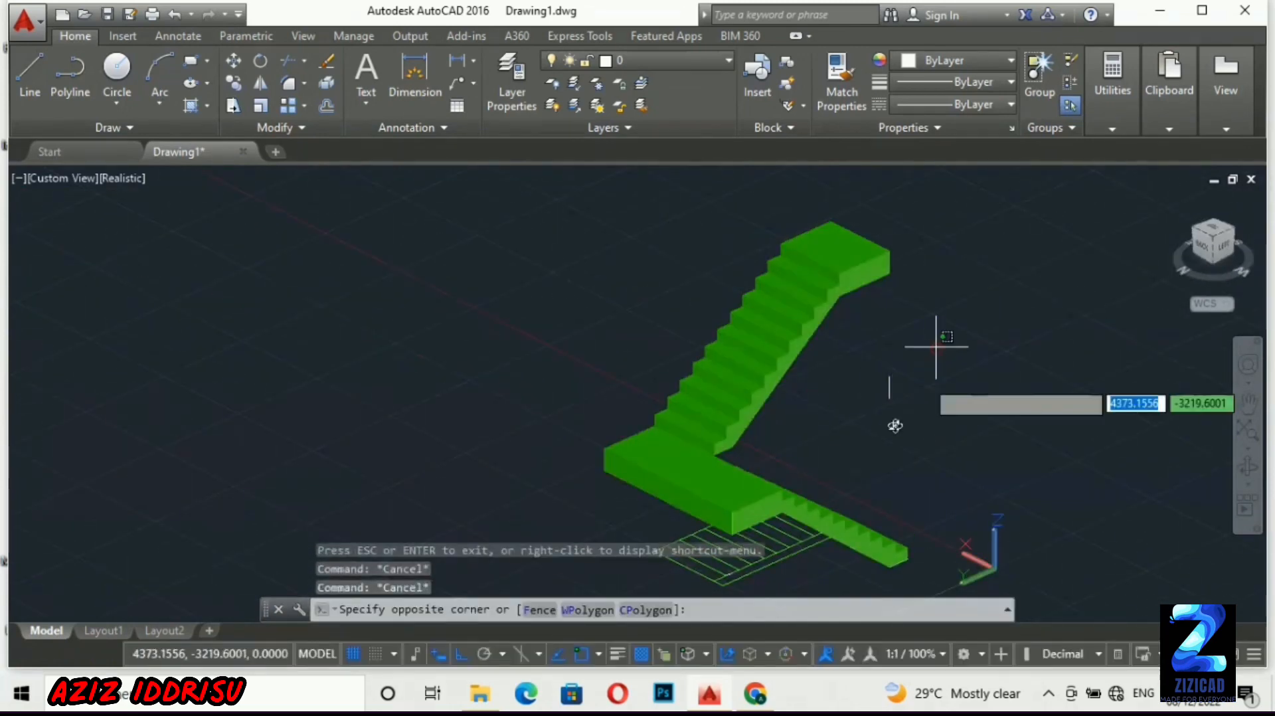
key("Delete")
Examine the finished green staircase up close and from the opposite side, checking how both flights meet the landing
scroll(430, 352, "down", 4)
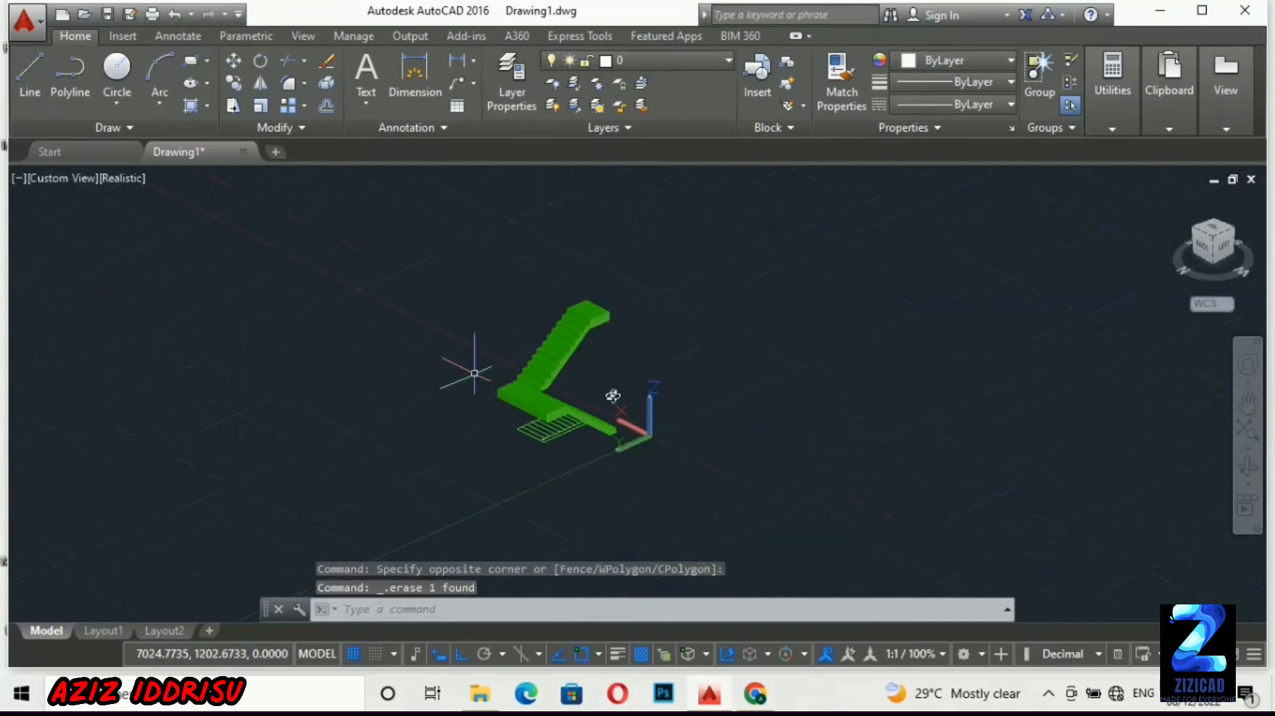
scroll(546, 413, "up", 4)
scroll(541, 447, "down", 5)
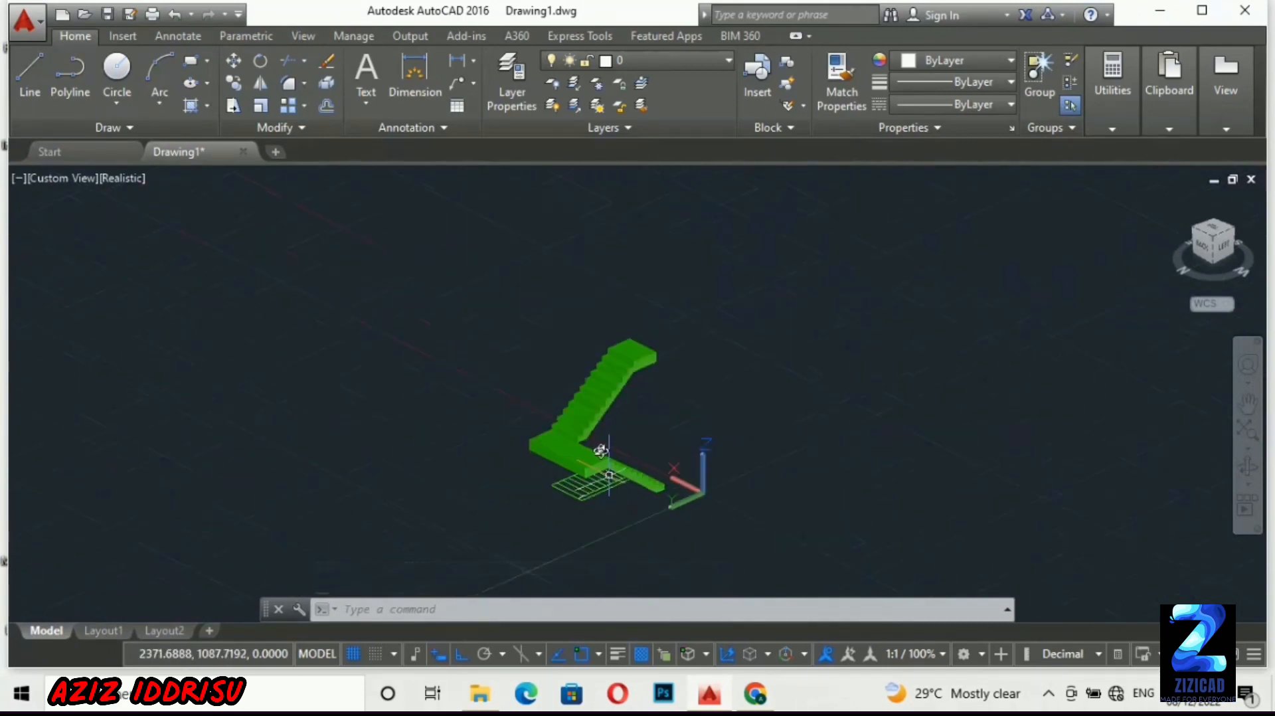
scroll(596, 445, "up", 2)
scroll(533, 455, "up", 3)
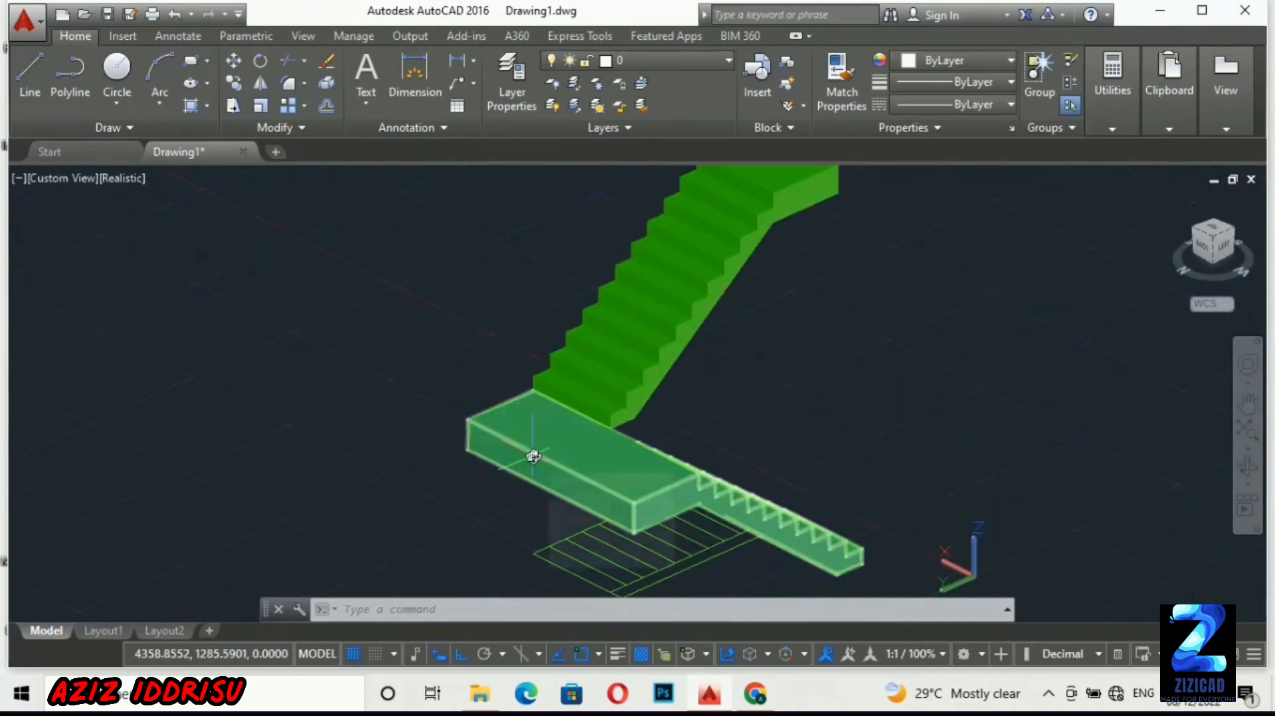
scroll(532, 455, "down", 2)
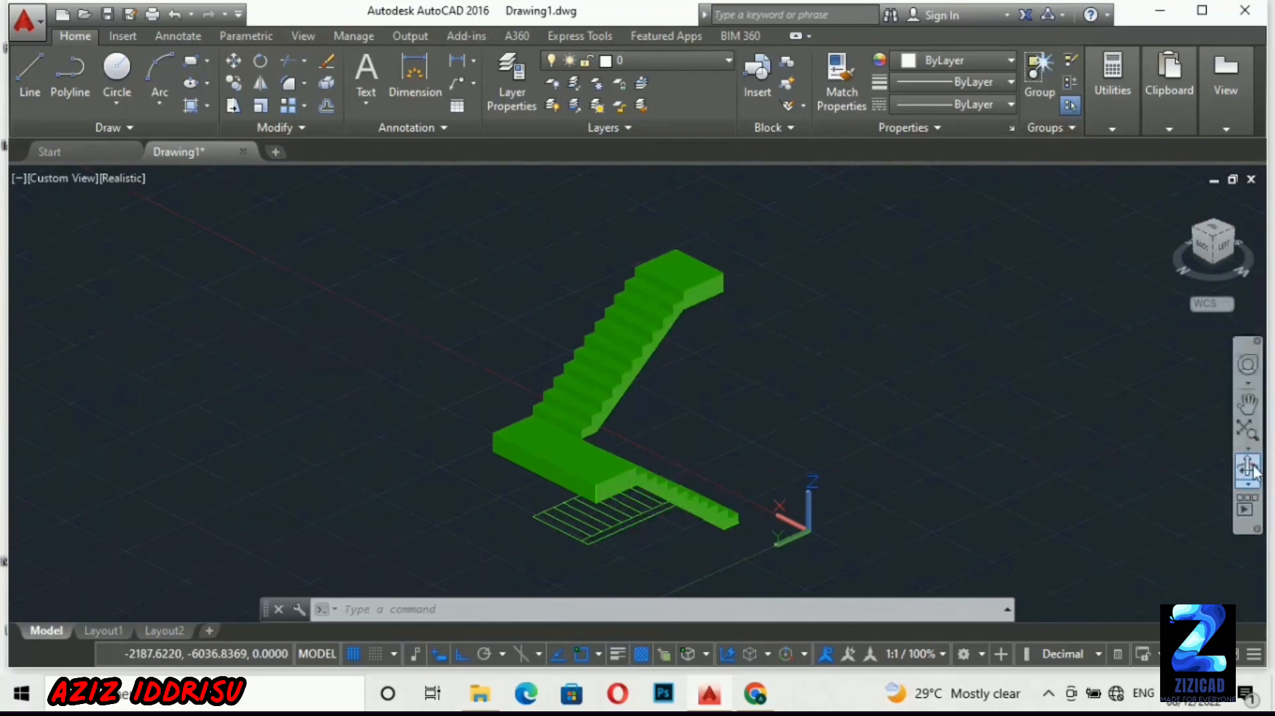
middle_click_drag(763, 404, 708, 332, "shift")
key("Escape")
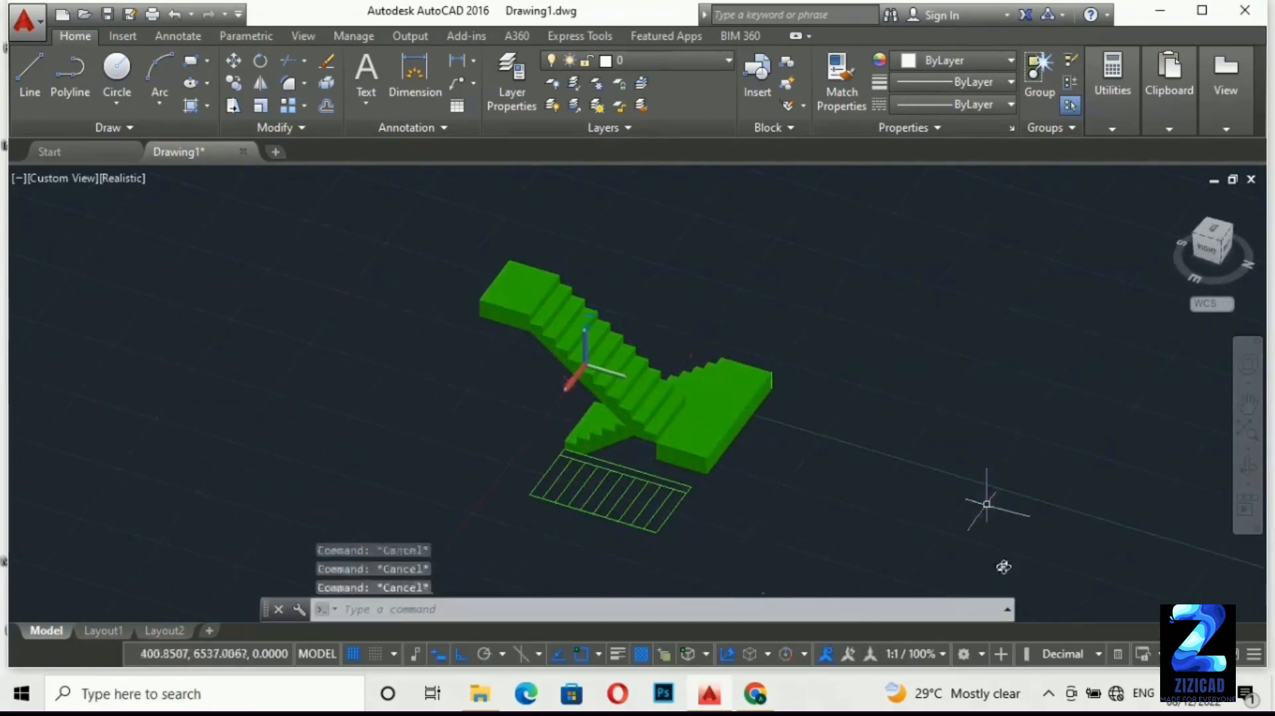